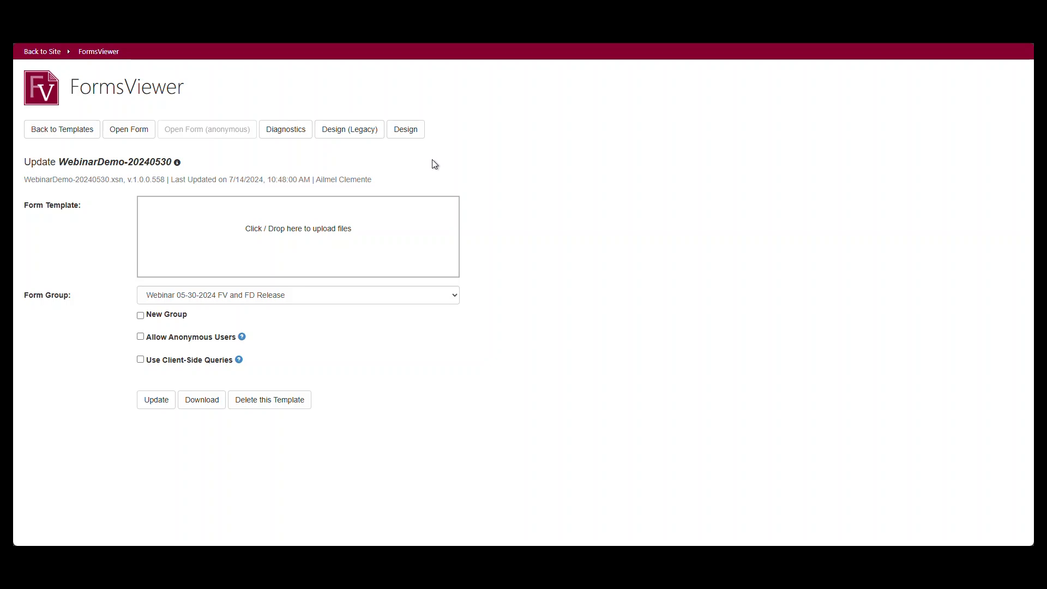
# Open the WebinarDemo-20240530 form, view Parts I through IV, and return to the Main view.
pyautogui.click(141, 134)
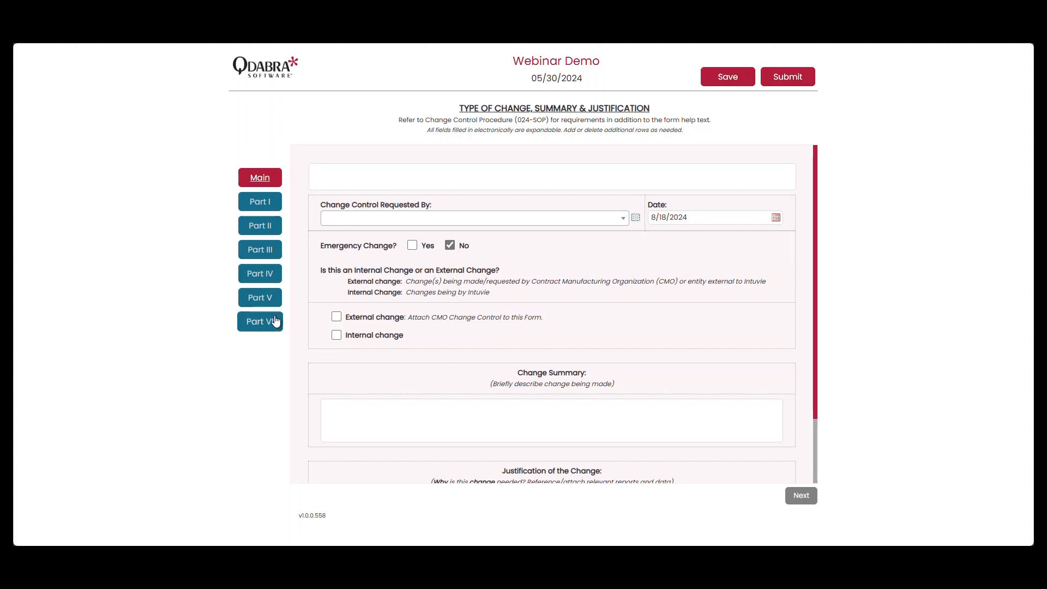
pyautogui.click(279, 208)
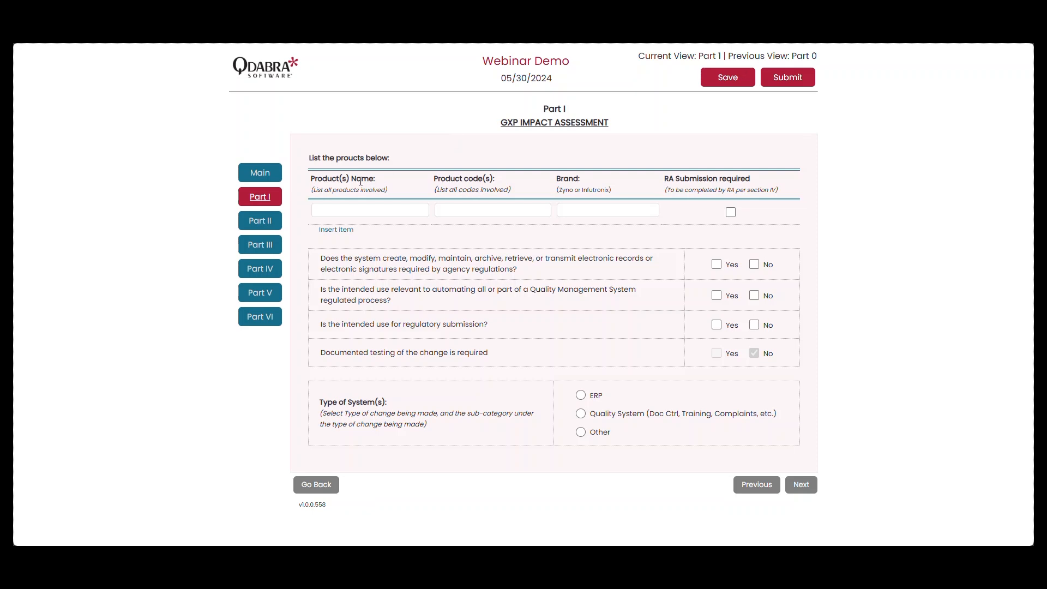
pyautogui.click(278, 221)
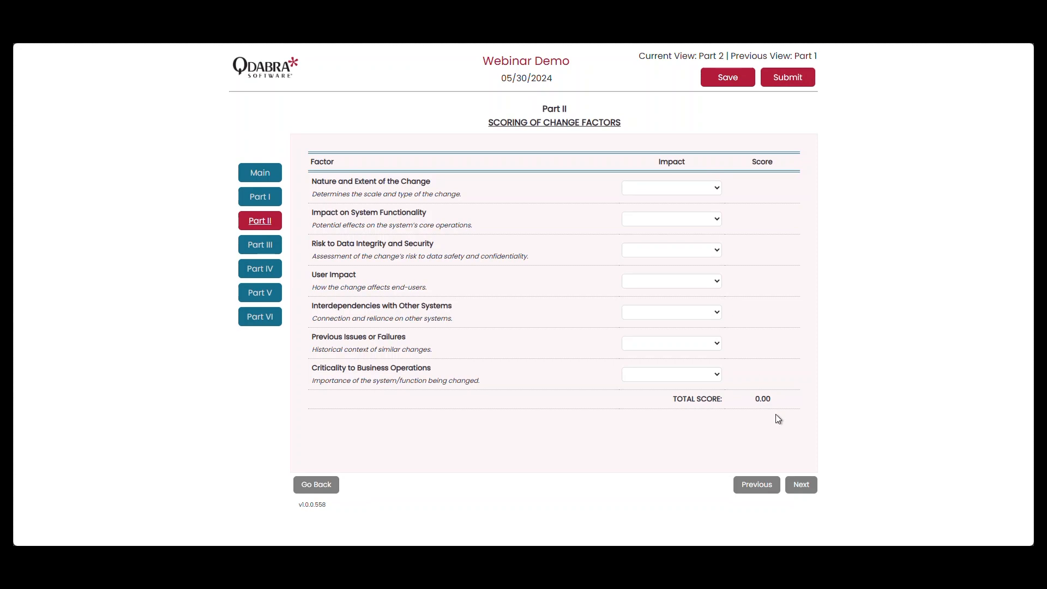
pyautogui.click(800, 490)
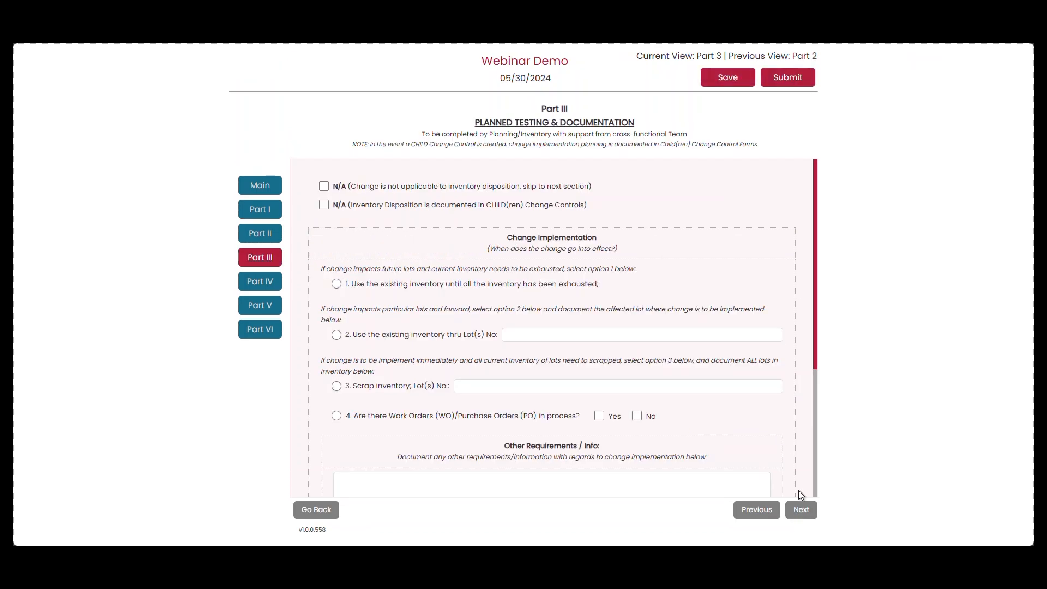
pyautogui.click(809, 516)
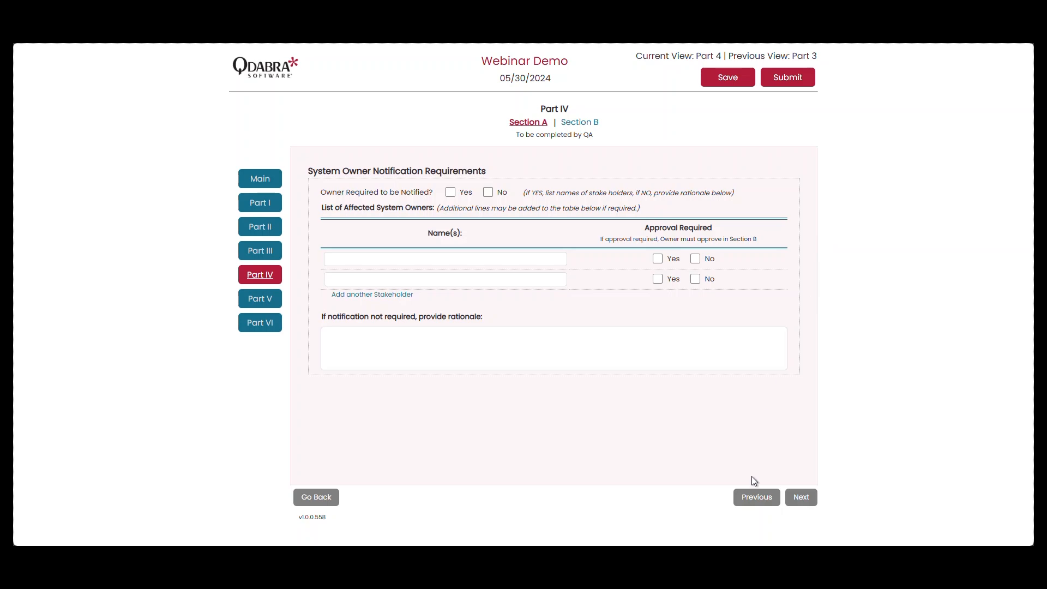
pyautogui.click(748, 497)
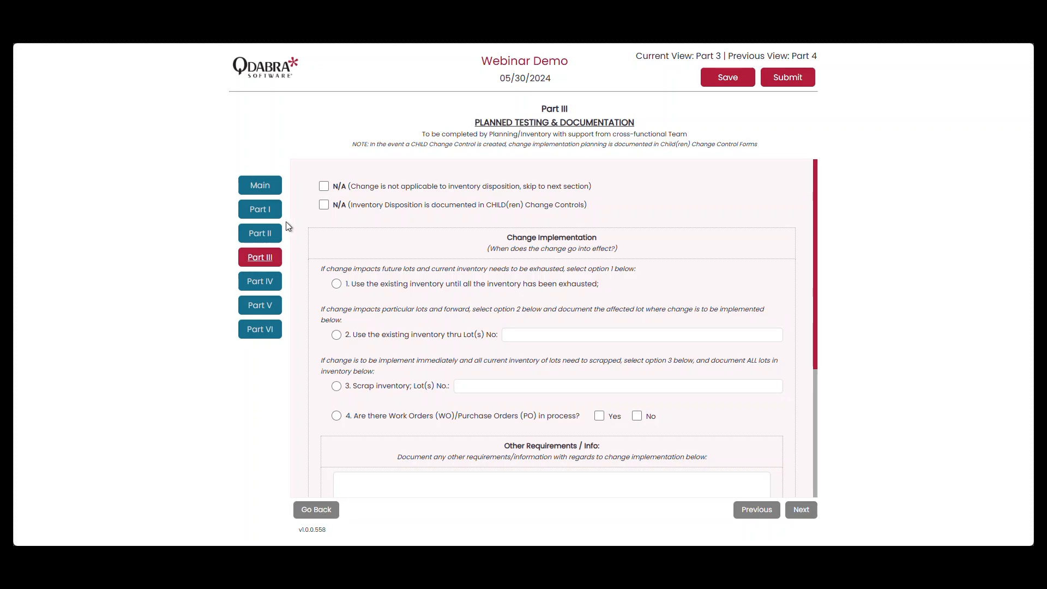
pyautogui.click(276, 192)
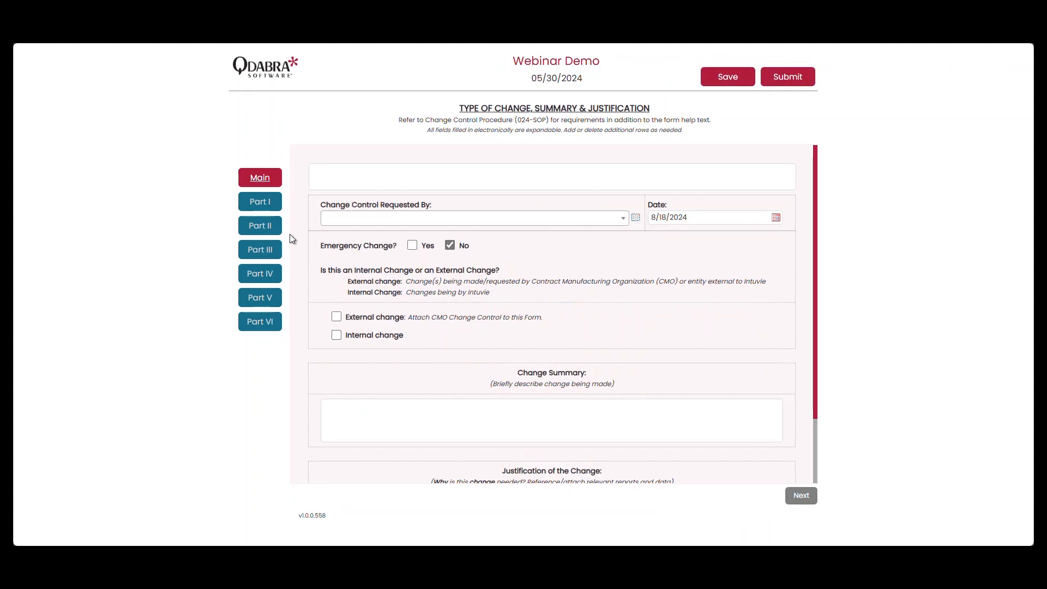
# Test the form's go-back navigation by switching between Part V and the Main and Part I views, ending on Part V.
pyautogui.click(281, 298)
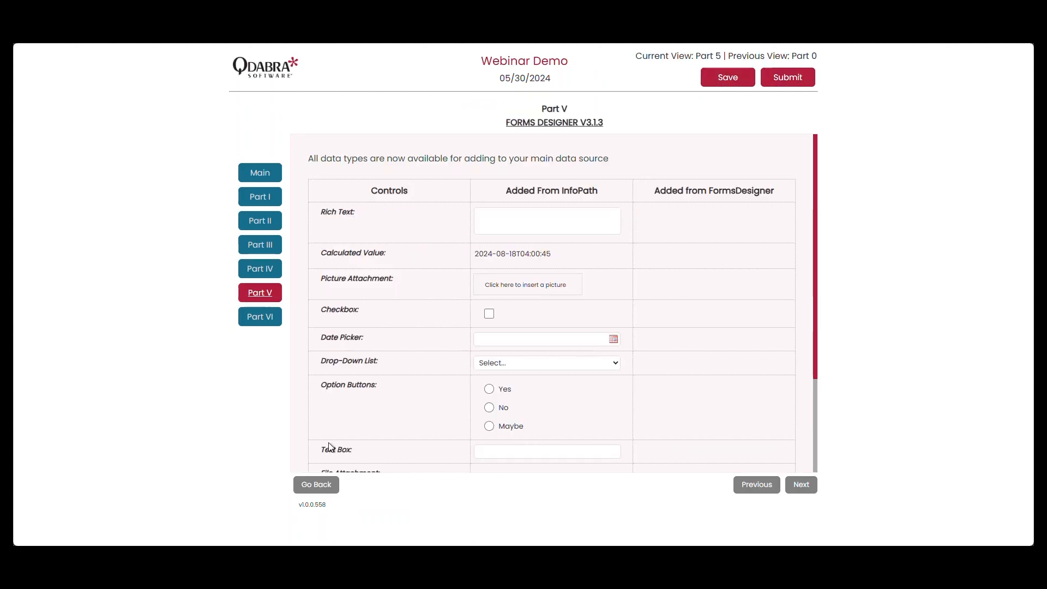
pyautogui.click(318, 486)
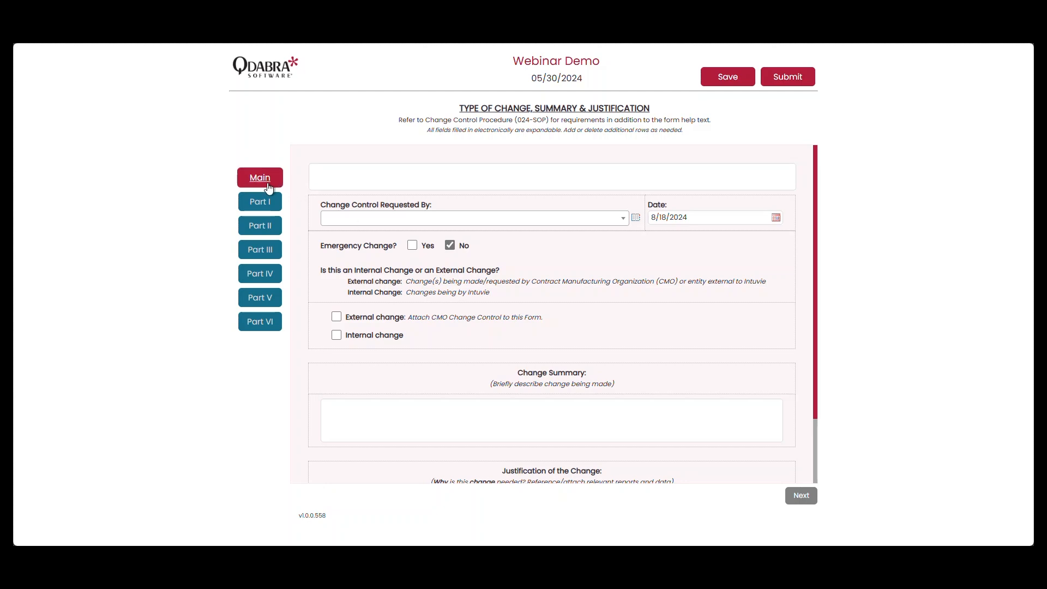
pyautogui.click(282, 206)
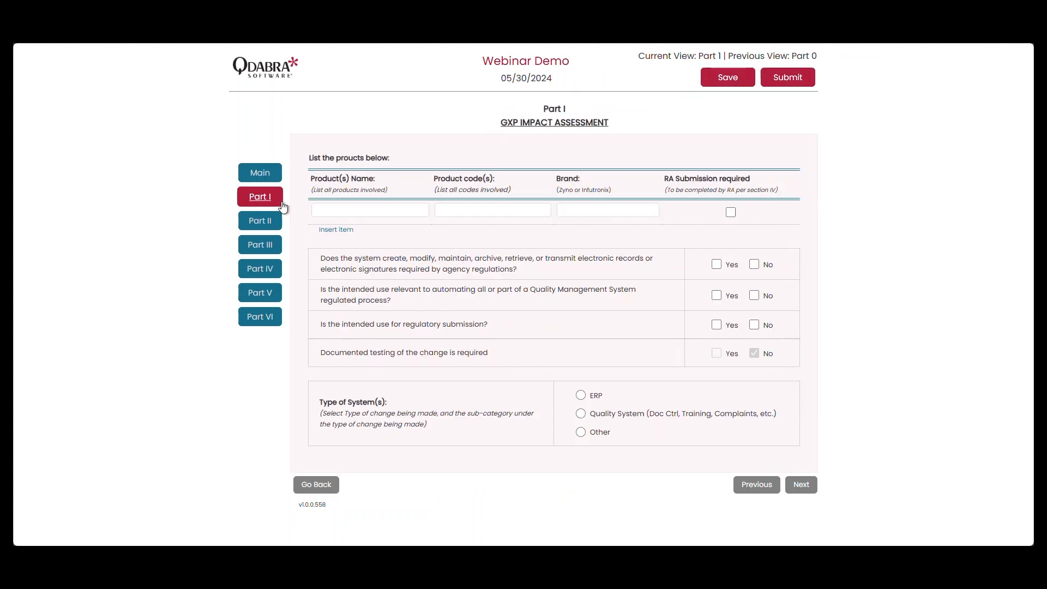
pyautogui.click(272, 293)
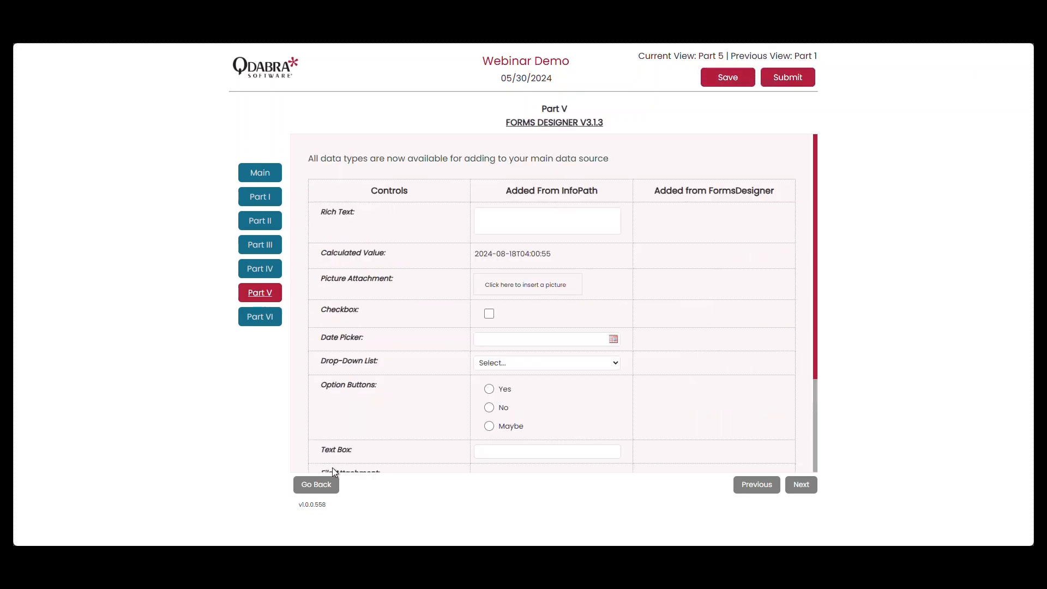
pyautogui.click(334, 487)
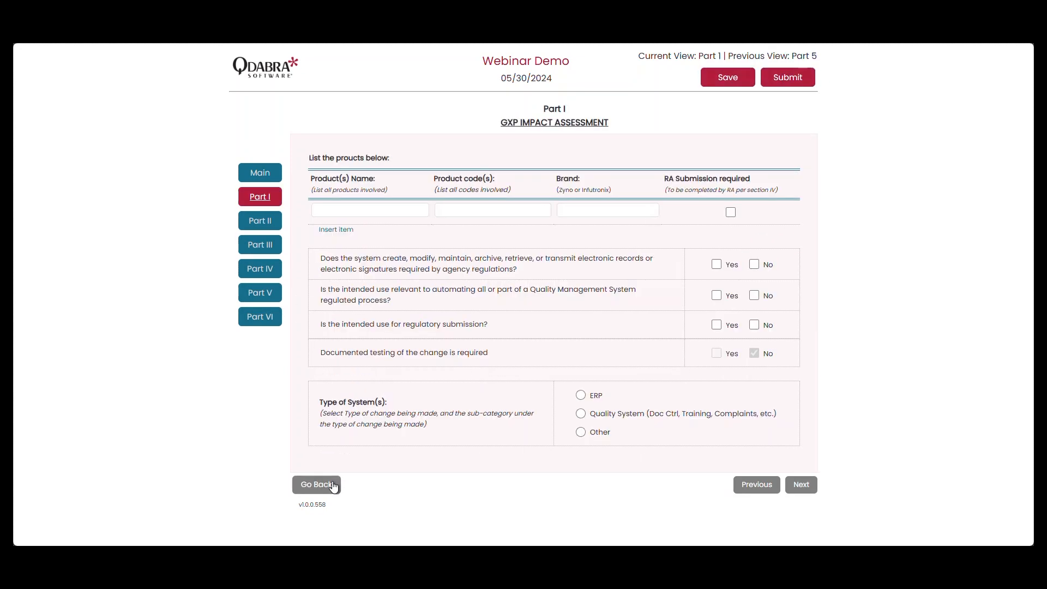
pyautogui.click(334, 487)
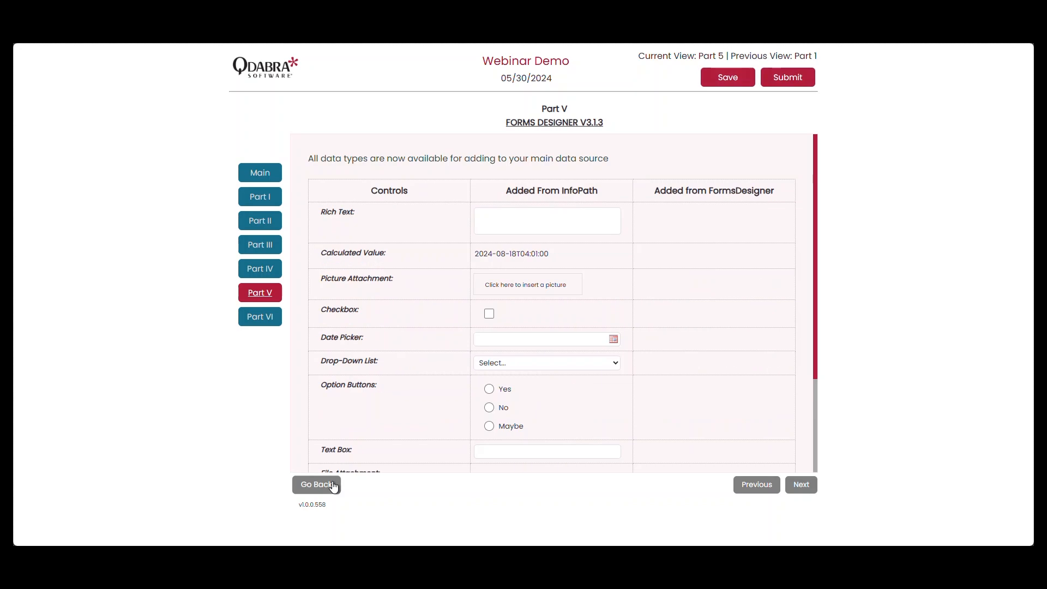
pyautogui.click(334, 487)
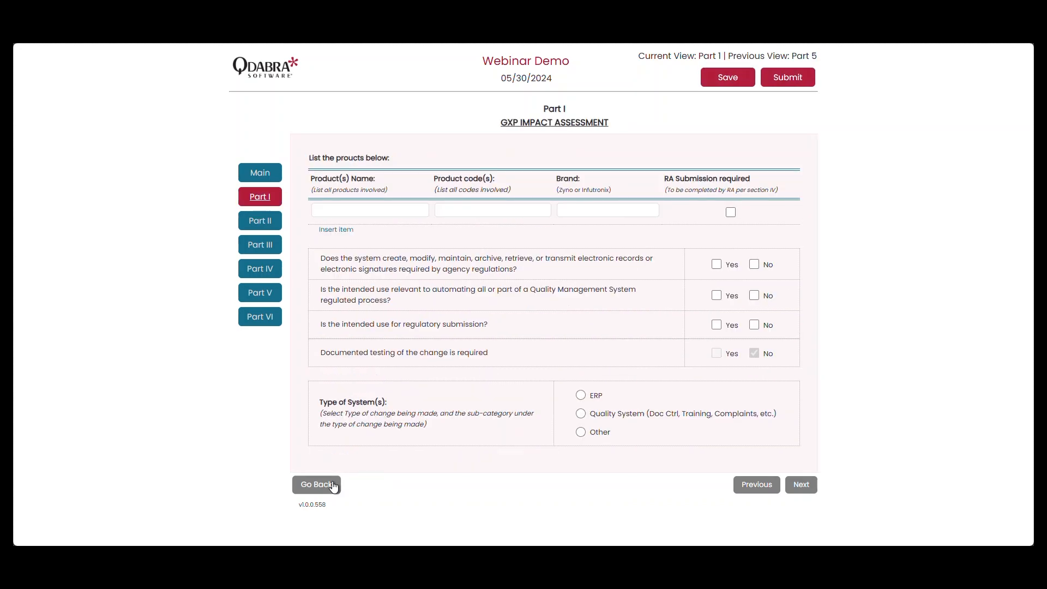
pyautogui.click(334, 487)
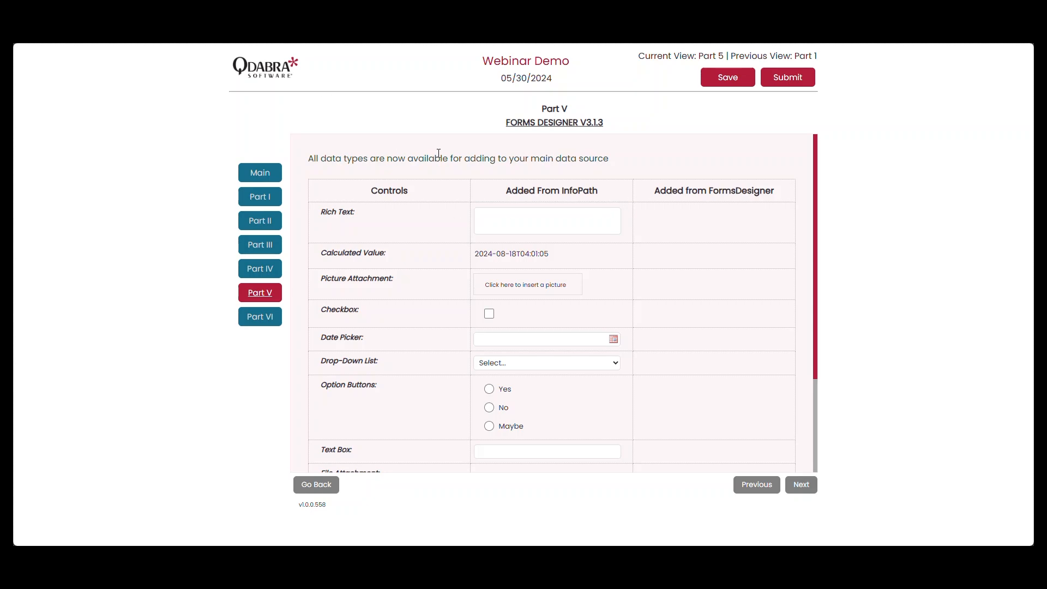
# Enter "The quick brown fox jumps over" and "the lazy dog." as two paragraphs in the Rich Text field.
pyautogui.moveTo(309, 158); pyautogui.dragTo(373, 158)
pyautogui.click(416, 172)
pyautogui.scroll(-3, 569, 446)
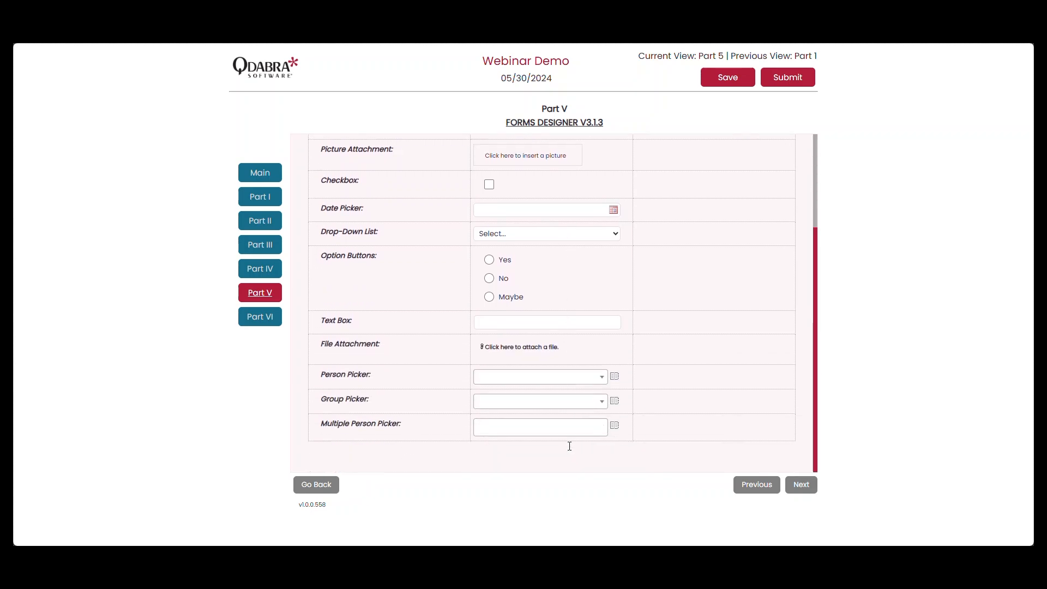
pyautogui.scroll(3, 569, 446)
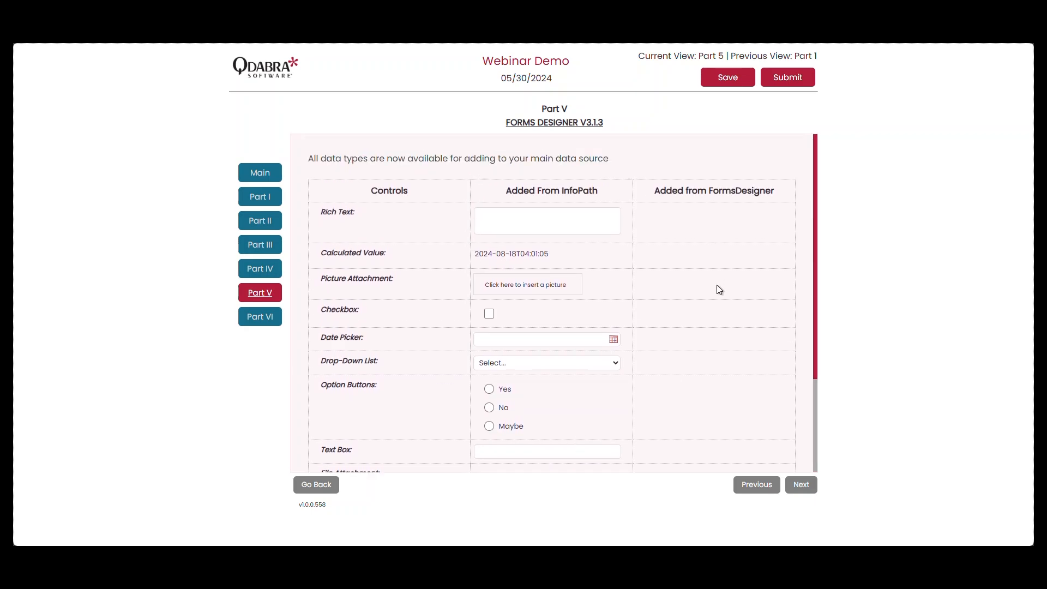
pyautogui.click(568, 218)
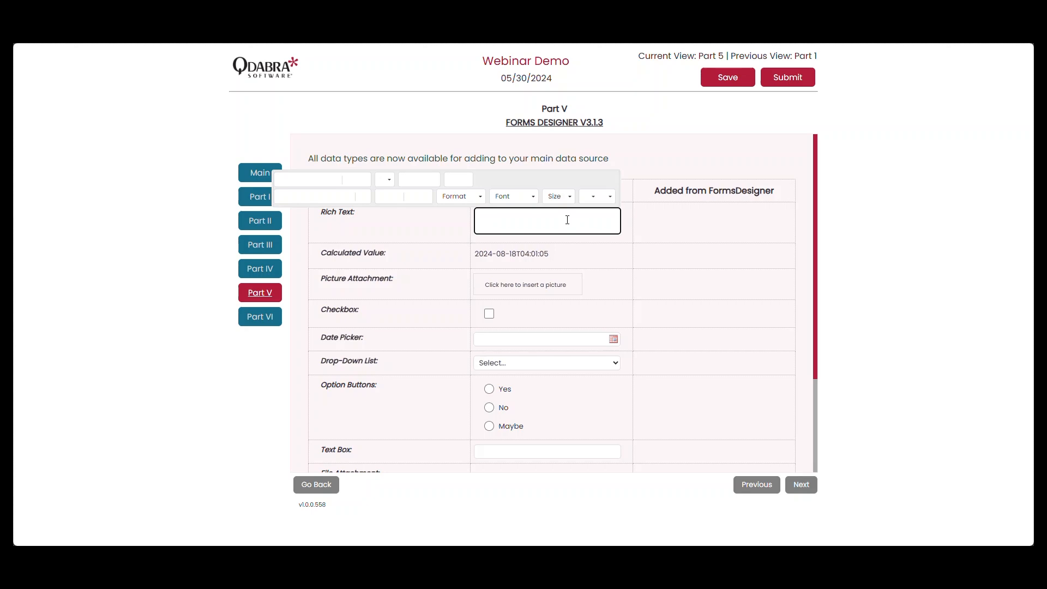
pyautogui.write('The quick brown fox jumps over')
pyautogui.press('Return')
pyautogui.write('the lazy dog')
# Bold the word "dog" and apply the Heading 1 format to the second paragraph of the Rich Text field.
pyautogui.hotkey('shift', 'Left')
pyautogui.hotkey('shift', 'Left')
pyautogui.hotkey('shift', 'Left')
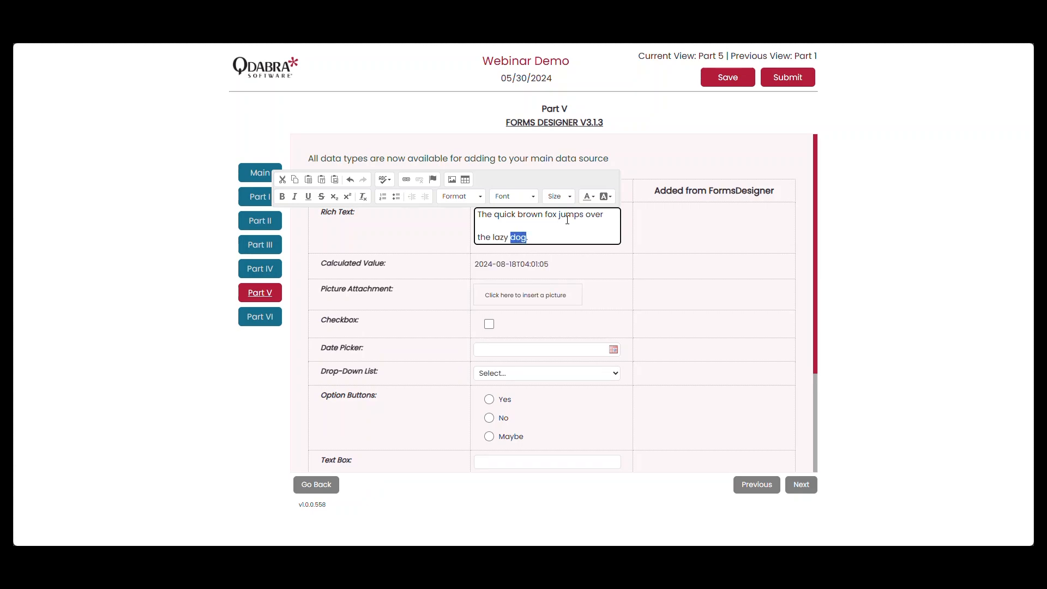
pyautogui.hotkey('ctrl', 'b')
pyautogui.doubleClick(496, 237)
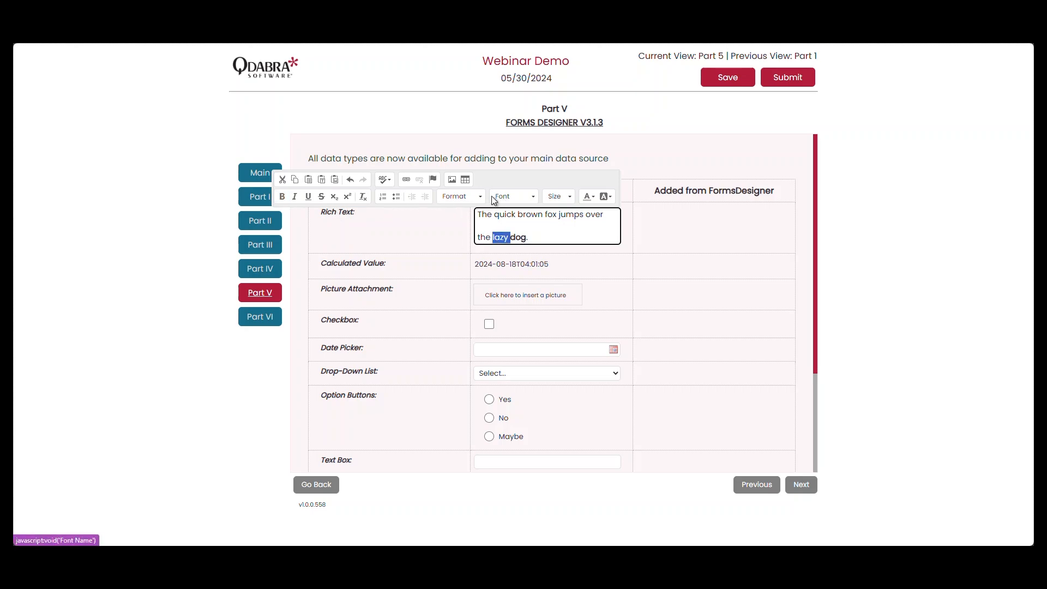
pyautogui.click(473, 195)
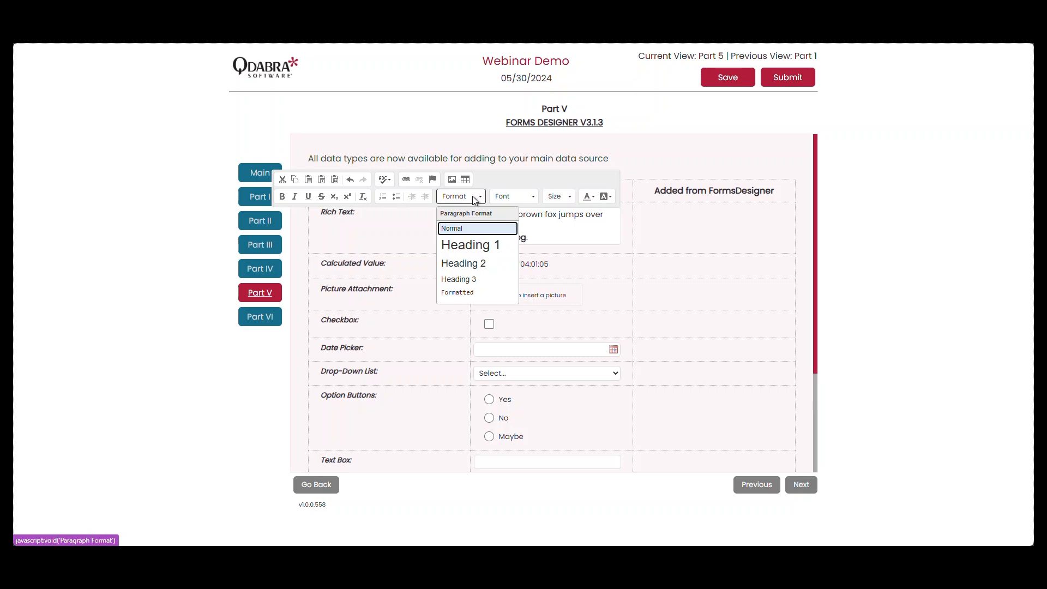
pyautogui.click(458, 244)
pyautogui.click(607, 257)
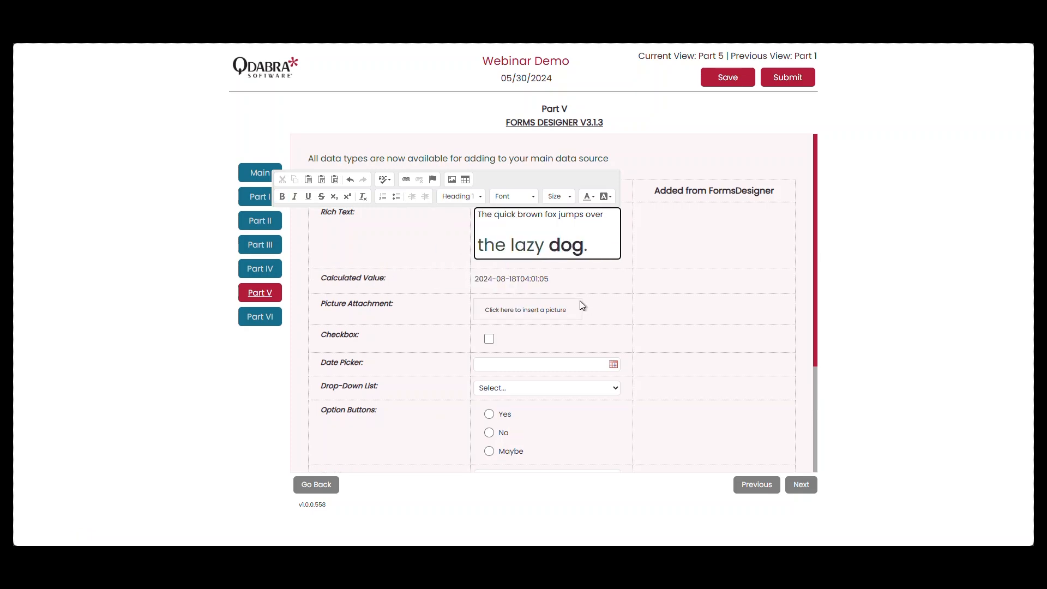
pyautogui.click(513, 285)
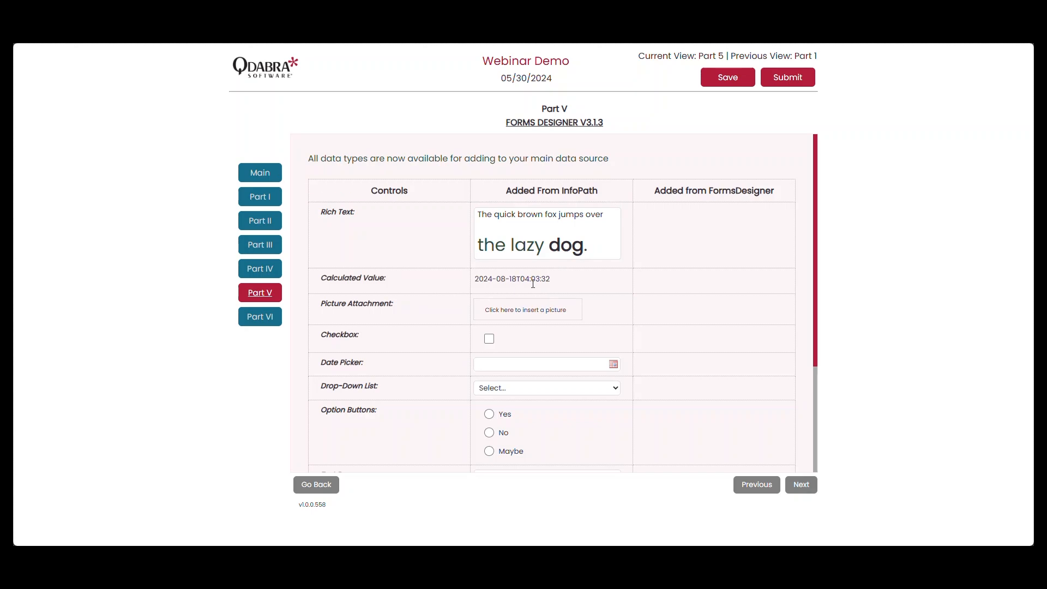
# Insert the picture Qdabra_New.png into the Picture Attachment field.
pyautogui.click(539, 310)
pyautogui.click(466, 273)
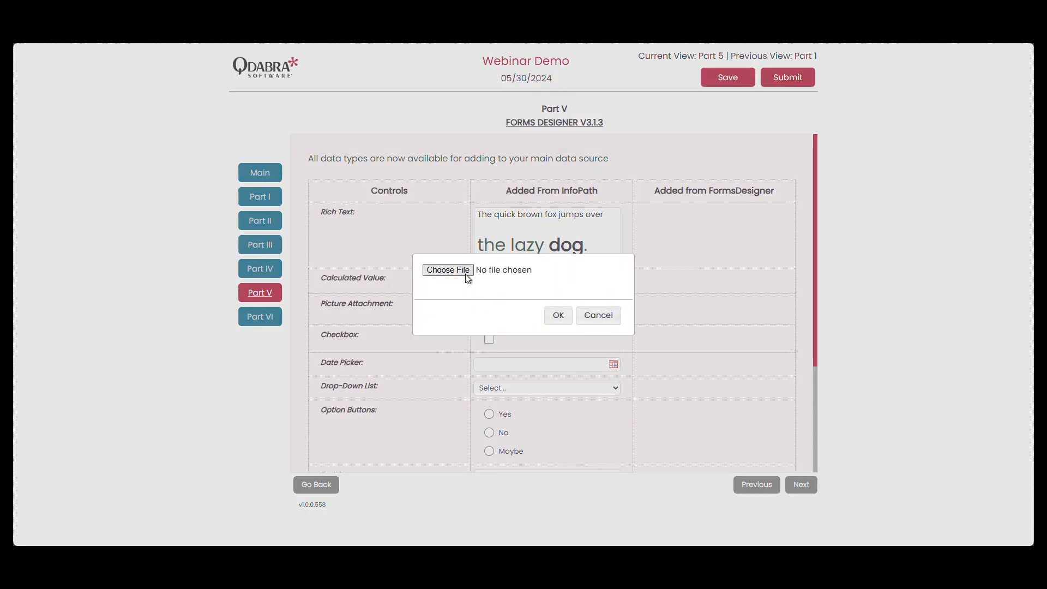
pyautogui.scroll(-2, 331, 250)
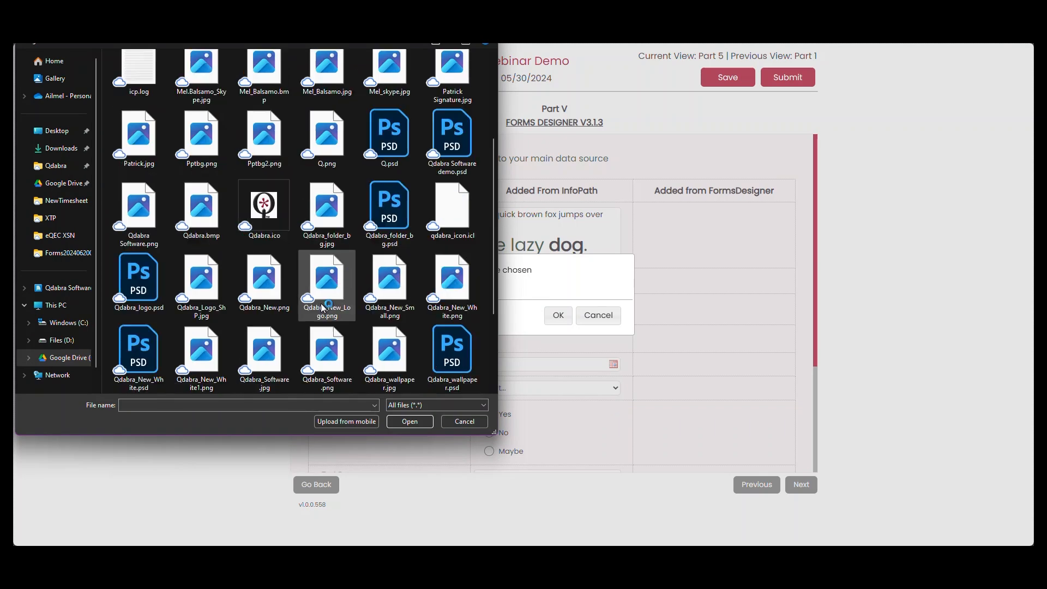
pyautogui.click(264, 281)
pyautogui.press('Return')
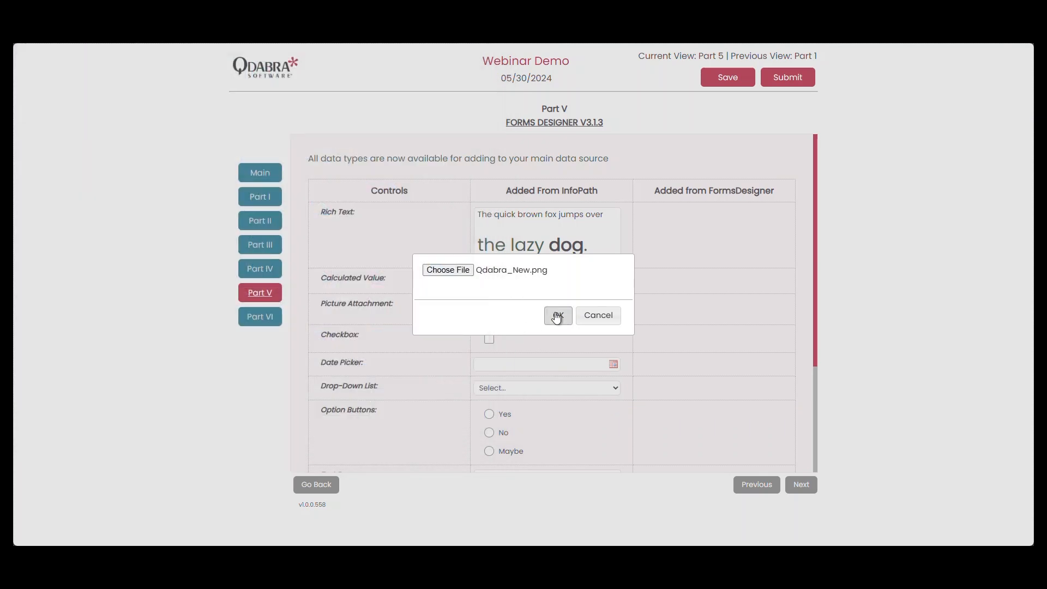
pyautogui.click(558, 315)
# Tick the Checkbox control and set the Date Picker to 8/15/2024.
pyautogui.scroll(-2, 585, 355)
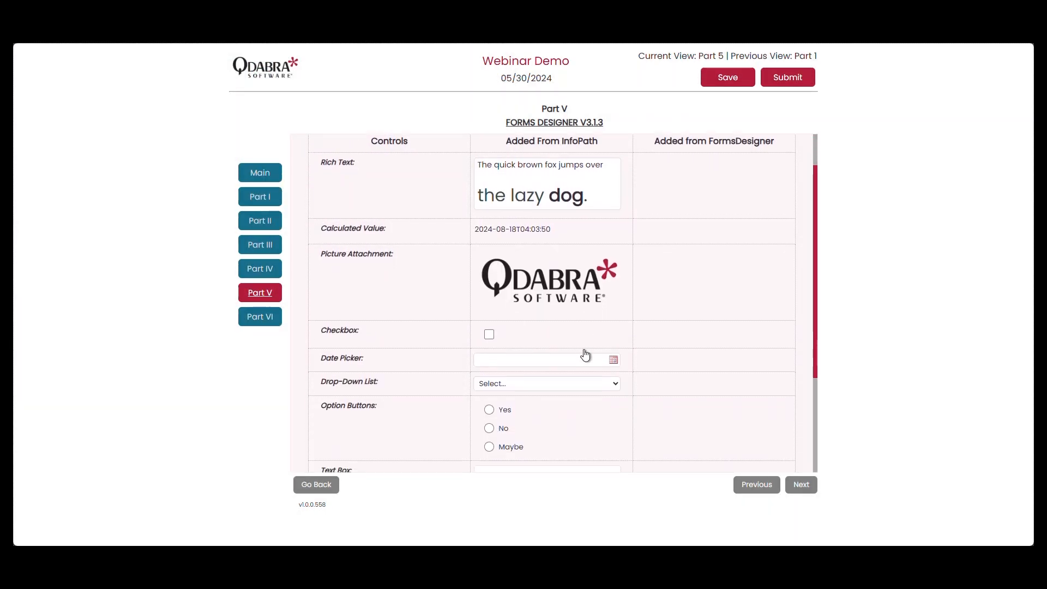
pyautogui.click(489, 278)
pyautogui.click(490, 278)
pyautogui.click(490, 278)
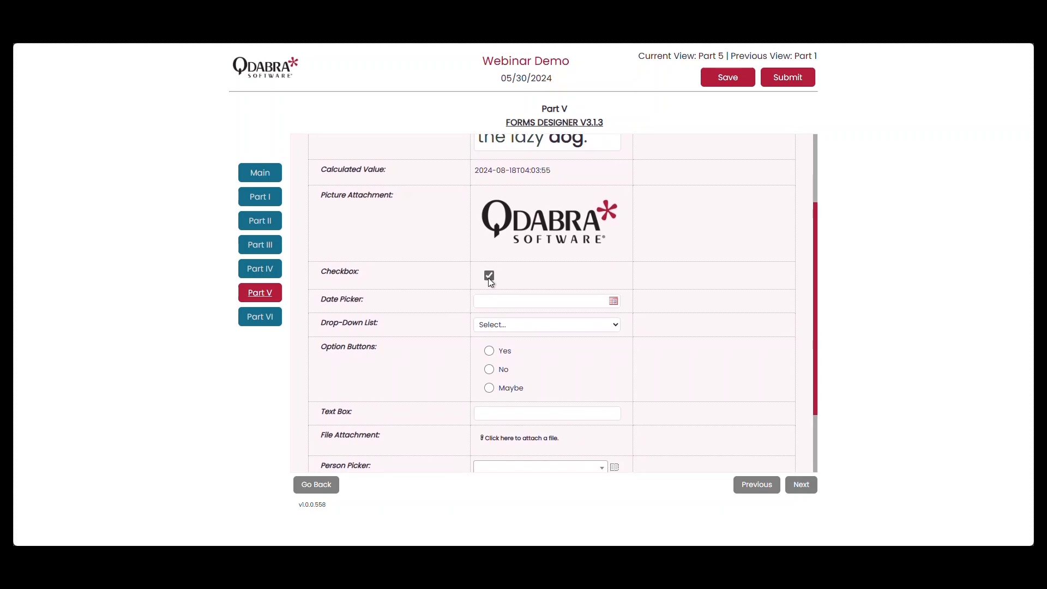
pyautogui.click(613, 302)
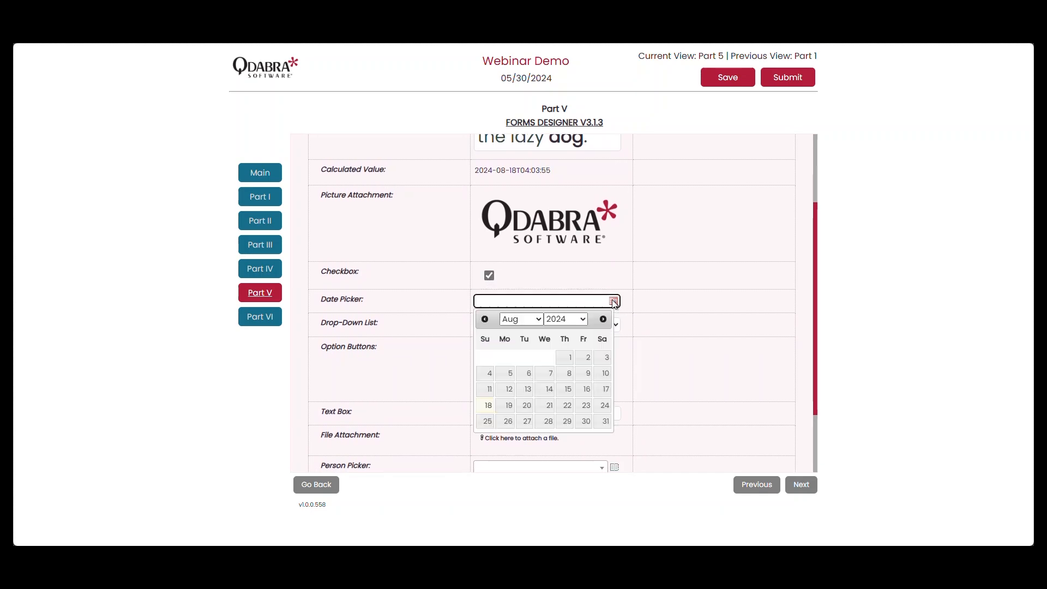
pyautogui.click(568, 389)
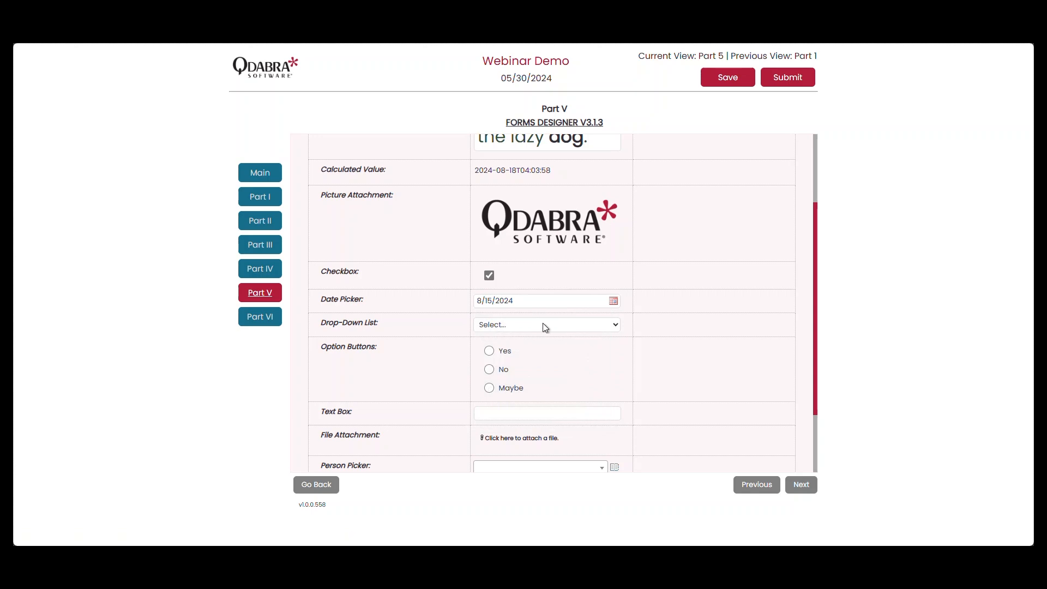
# Choose Option A in the Drop-Down List, try each of the Option Buttons, and leave Yes selected.
pyautogui.click(542, 324)
pyautogui.click(563, 354)
pyautogui.scroll(-1, 563, 354)
pyautogui.scroll(-1, 565, 359)
pyautogui.click(490, 296)
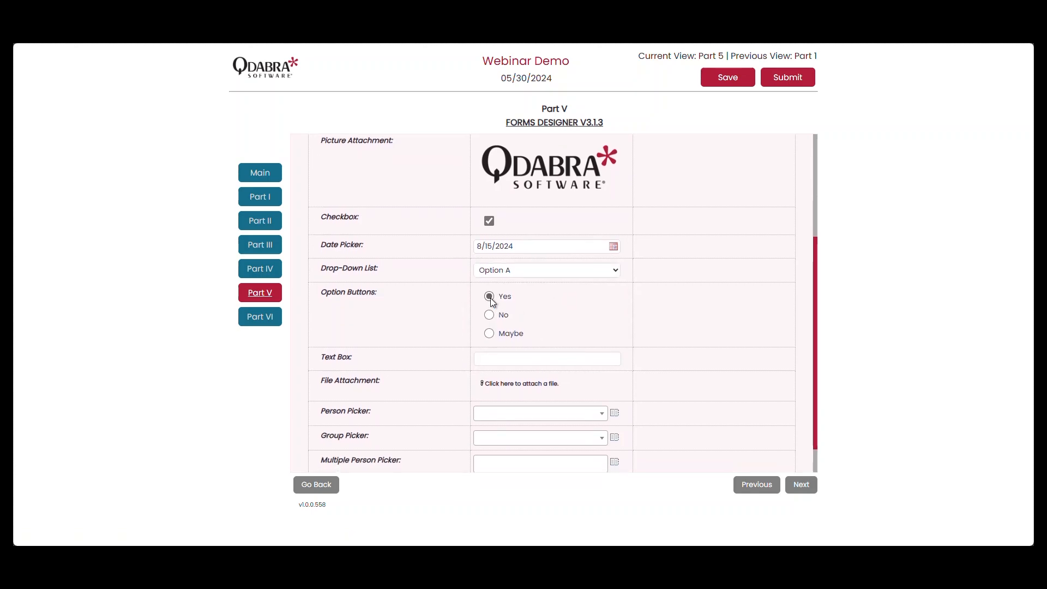
pyautogui.click(489, 316)
pyautogui.click(489, 333)
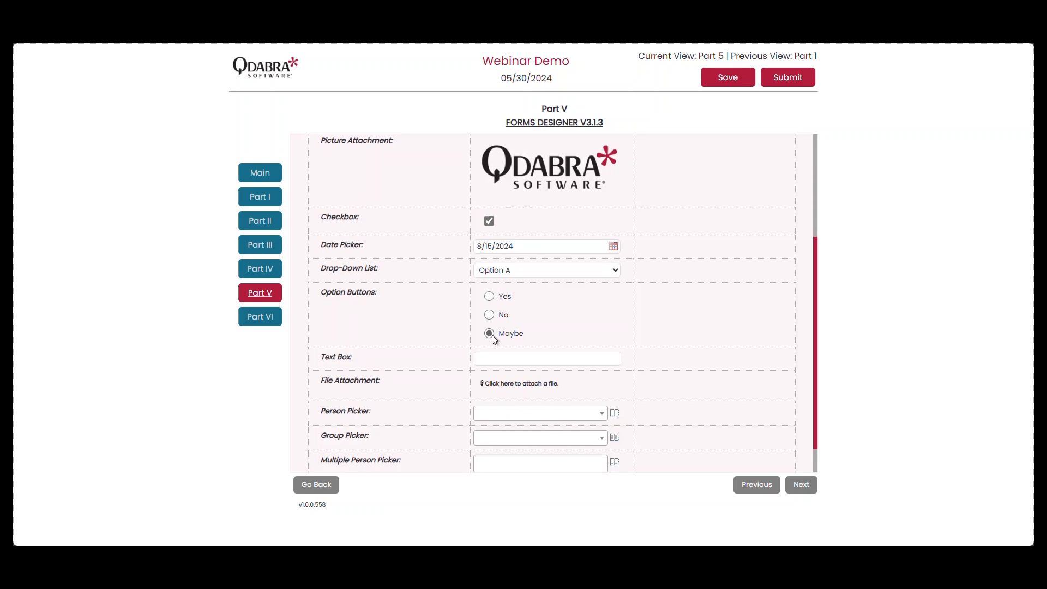
pyautogui.click(489, 296)
# Enter "Test Test Test" in the Text Box field.
pyautogui.click(536, 359)
pyautogui.write('Test Test')
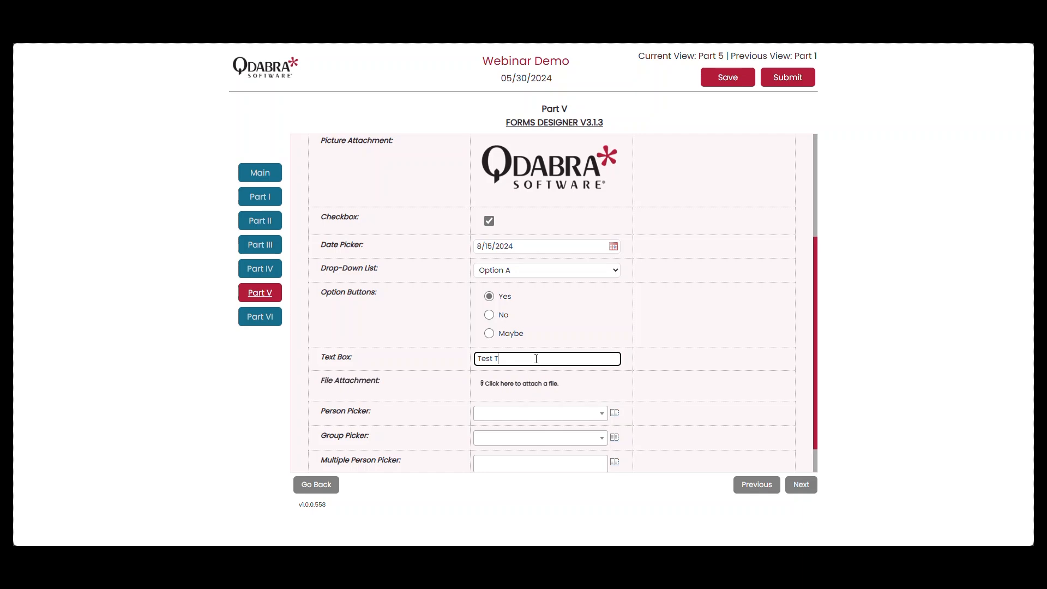
pyautogui.write(' Test')
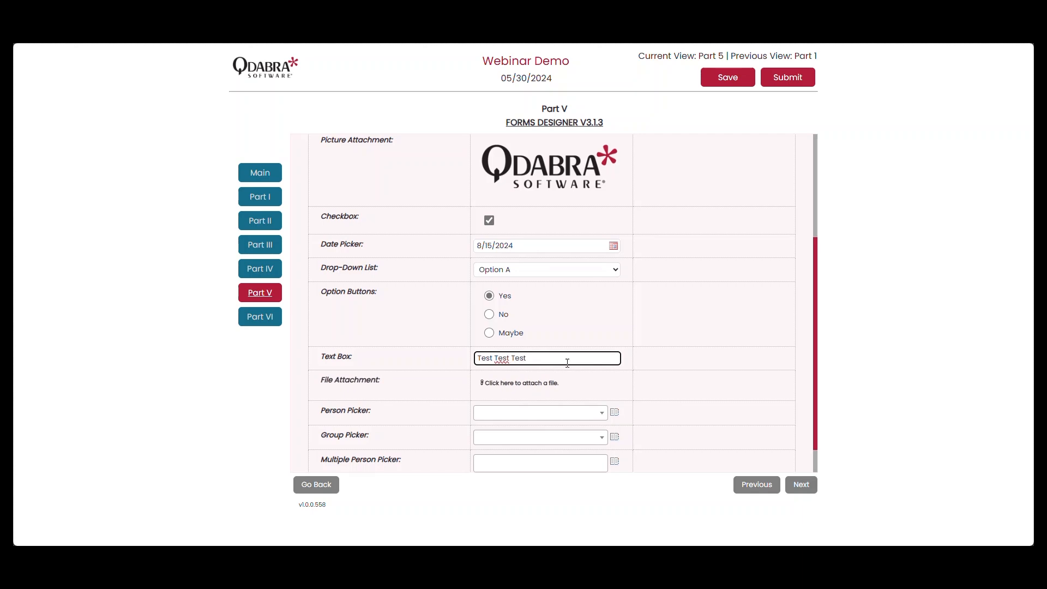
# Attach the file Central Flows XTP.xtp2 from the XTP folder to the File Attachment field.
pyautogui.scroll(-1, 568, 360)
pyautogui.click(529, 351)
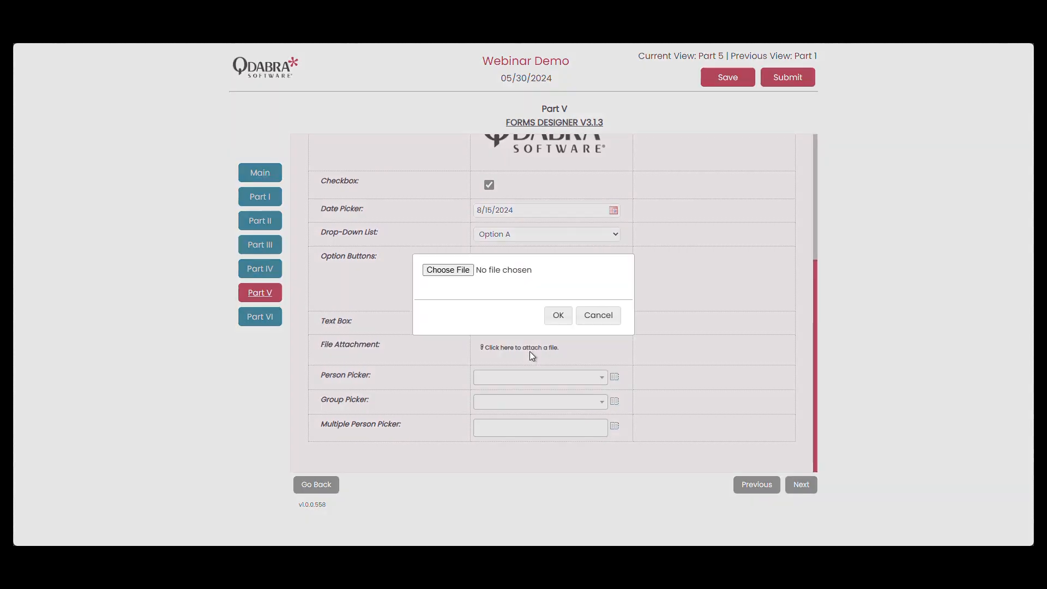
pyautogui.click(448, 271)
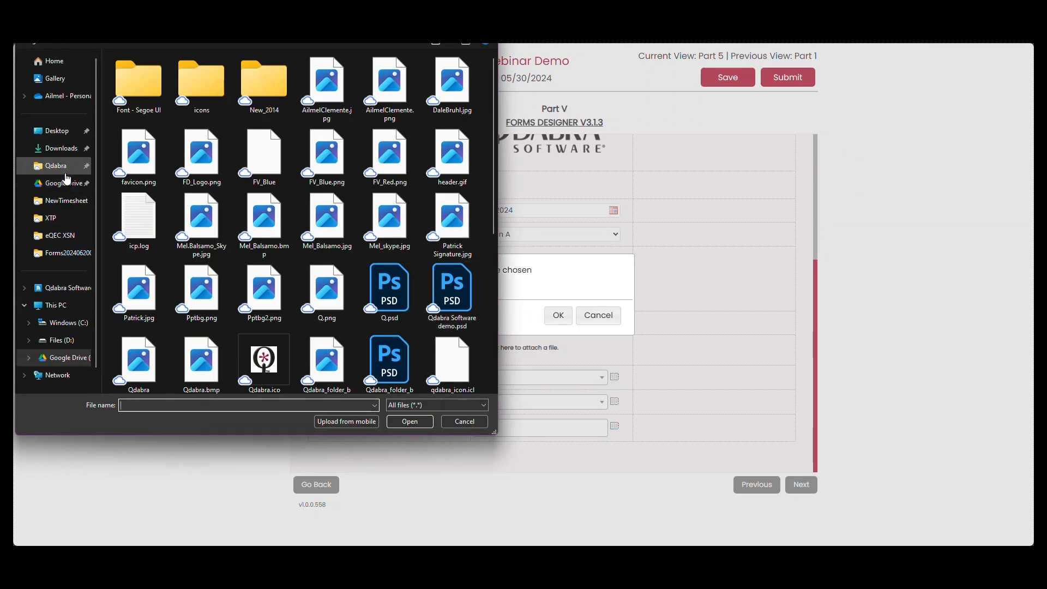
pyautogui.click(60, 218)
pyautogui.doubleClick(208, 80)
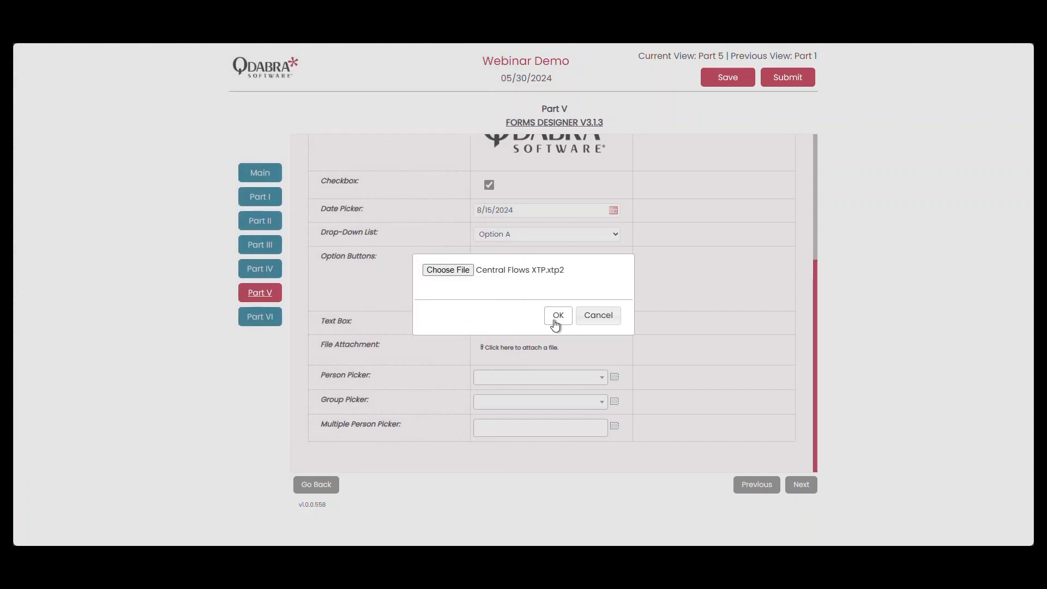
pyautogui.click(557, 317)
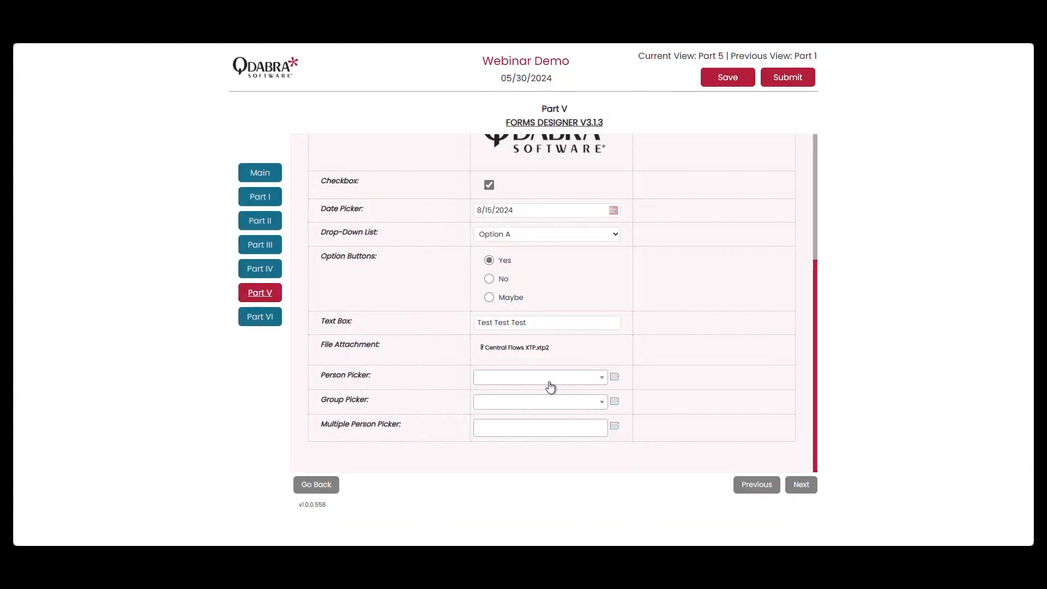
# Look up a colleague by first name and assign that user to the Person Picker field.
pyautogui.click(617, 378)
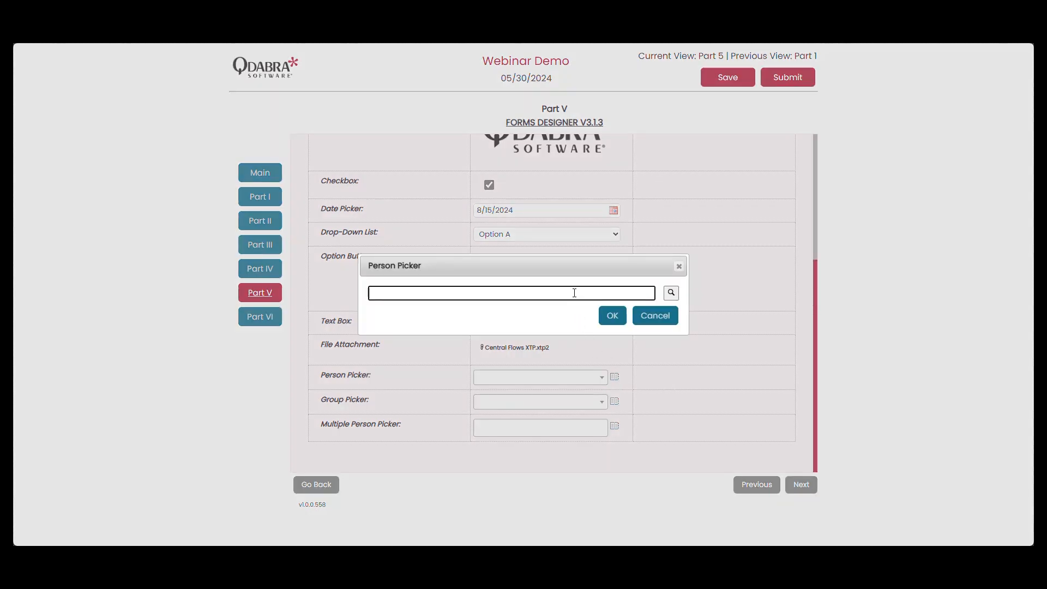
pyautogui.write('ailmel')
pyautogui.press('Tab')
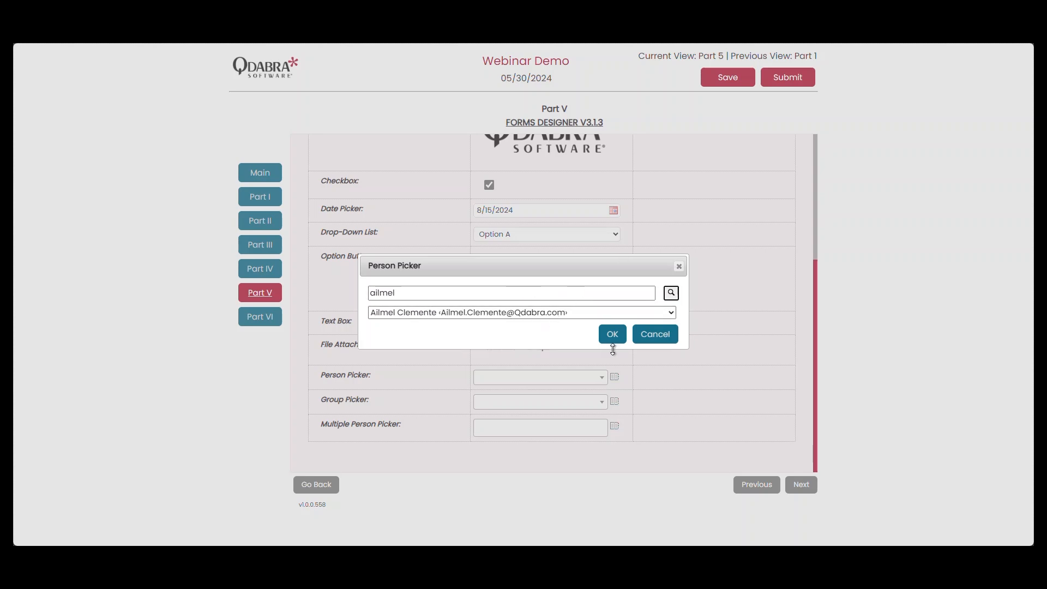
pyautogui.click(615, 340)
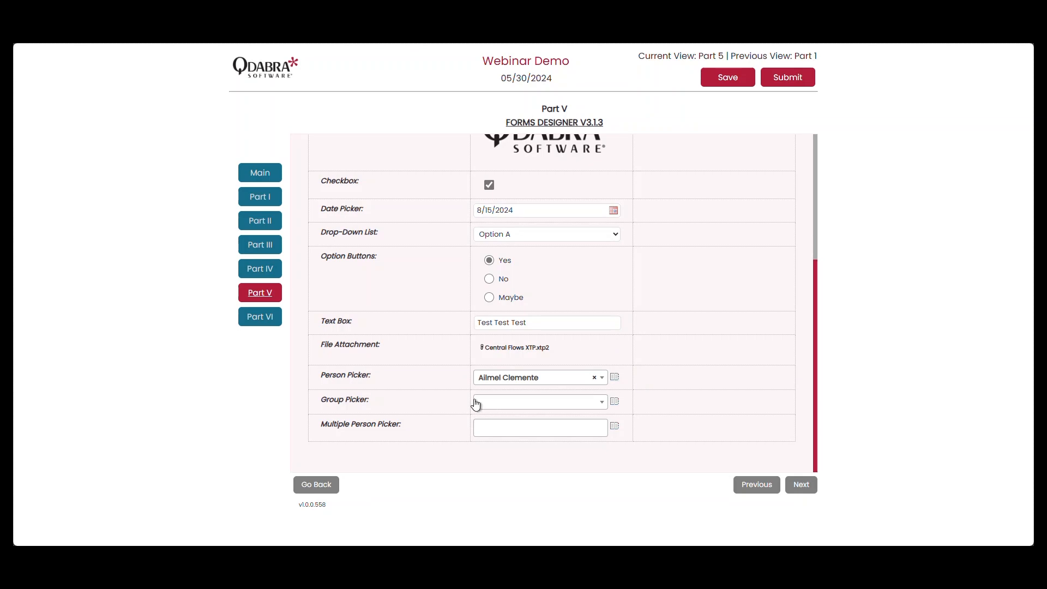
# Search for "test" in the Group Picker's lookup and assign the Test Members group to the field.
pyautogui.click(616, 402)
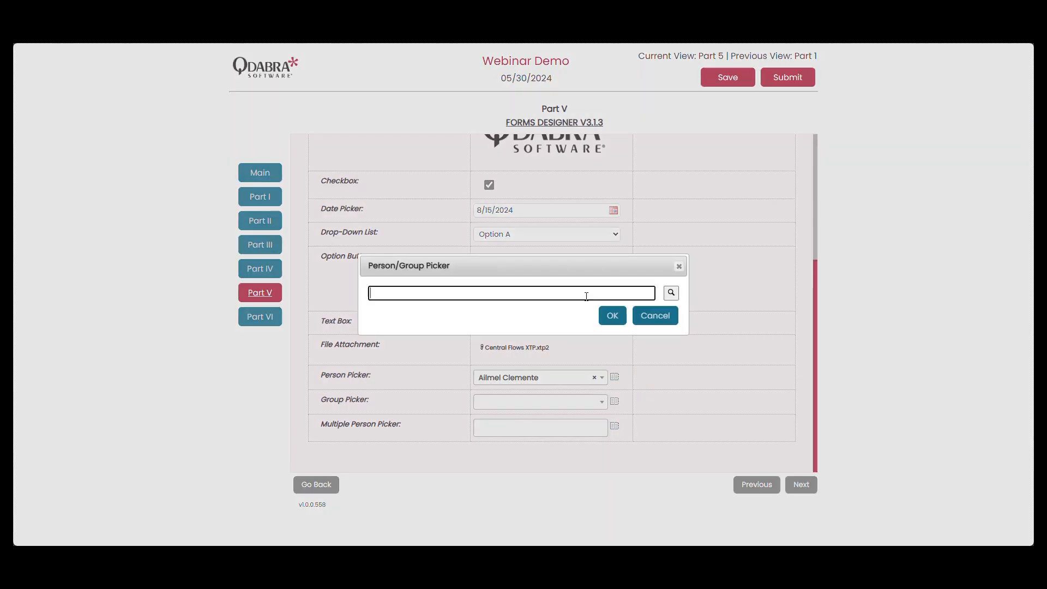
pyautogui.write('test')
pyautogui.press('Tab')
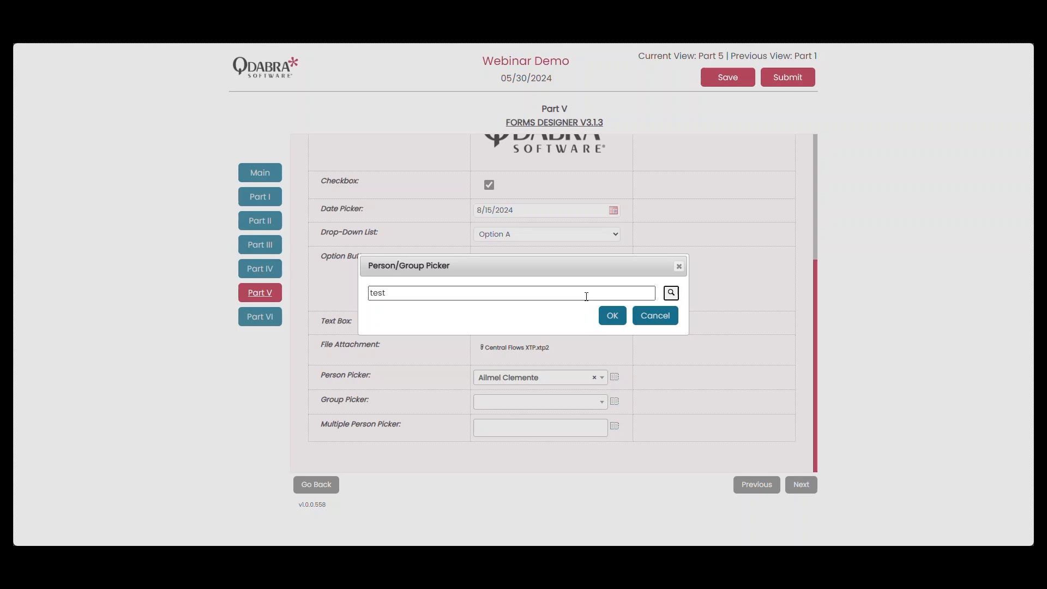
pyautogui.press('Return')
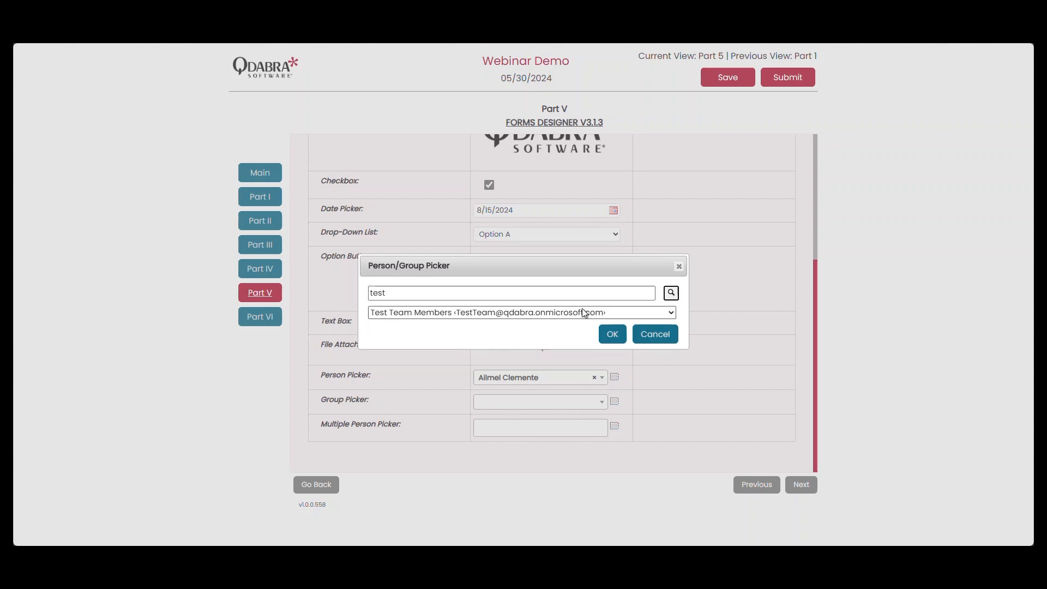
pyautogui.click(583, 314)
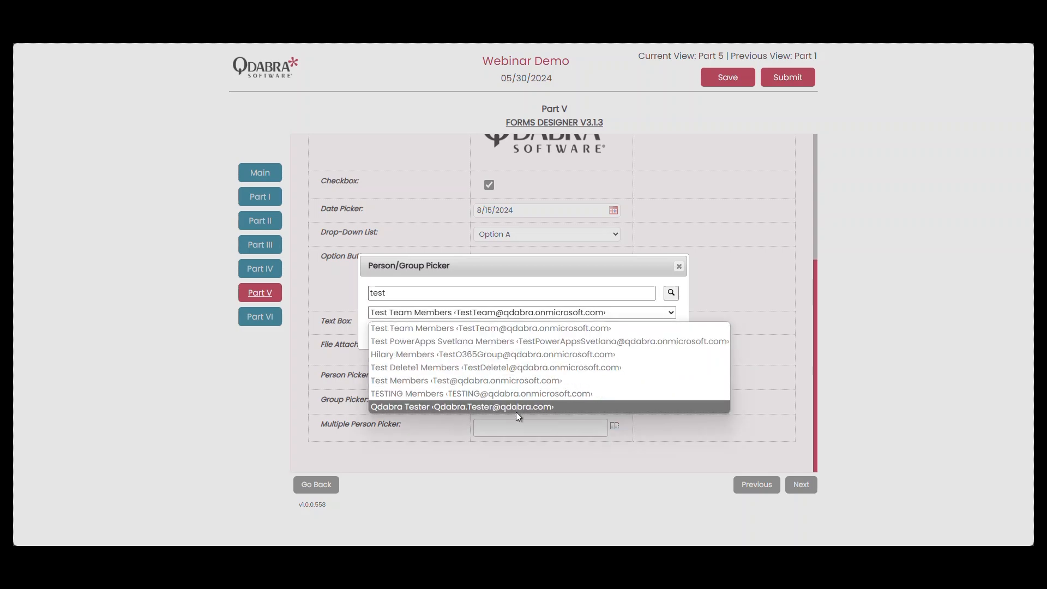
pyautogui.click(536, 379)
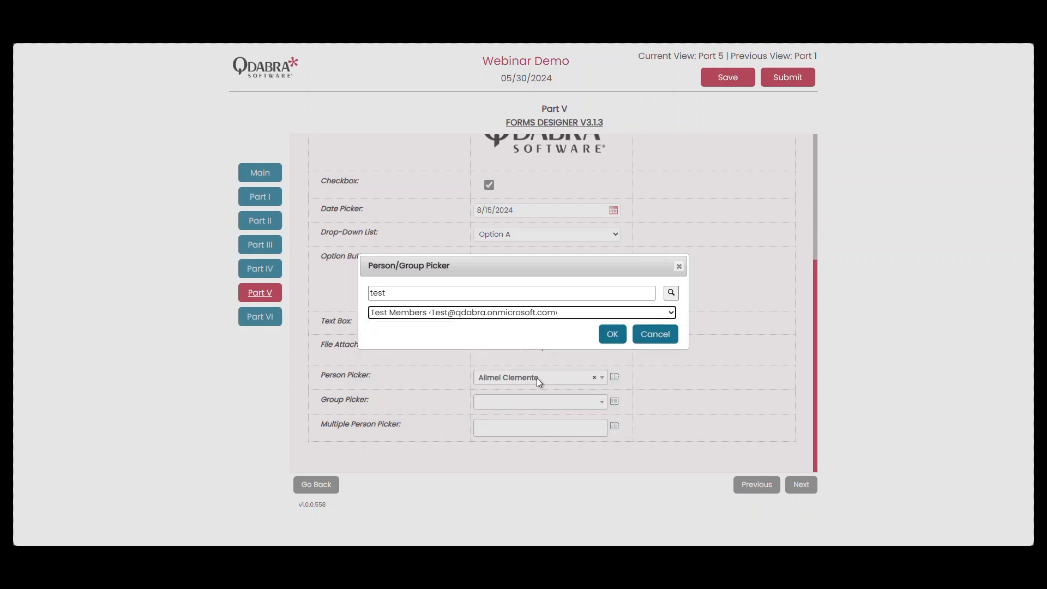
pyautogui.click(612, 335)
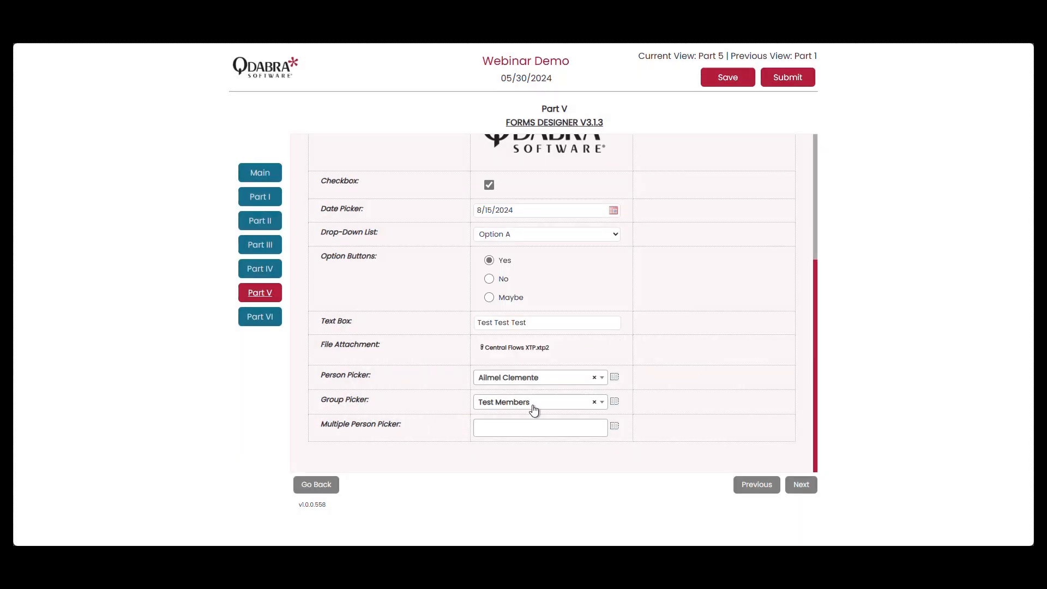
# Look up the first colleague for the Multiple Person Picker and add that user to the selected users.
pyautogui.click(615, 427)
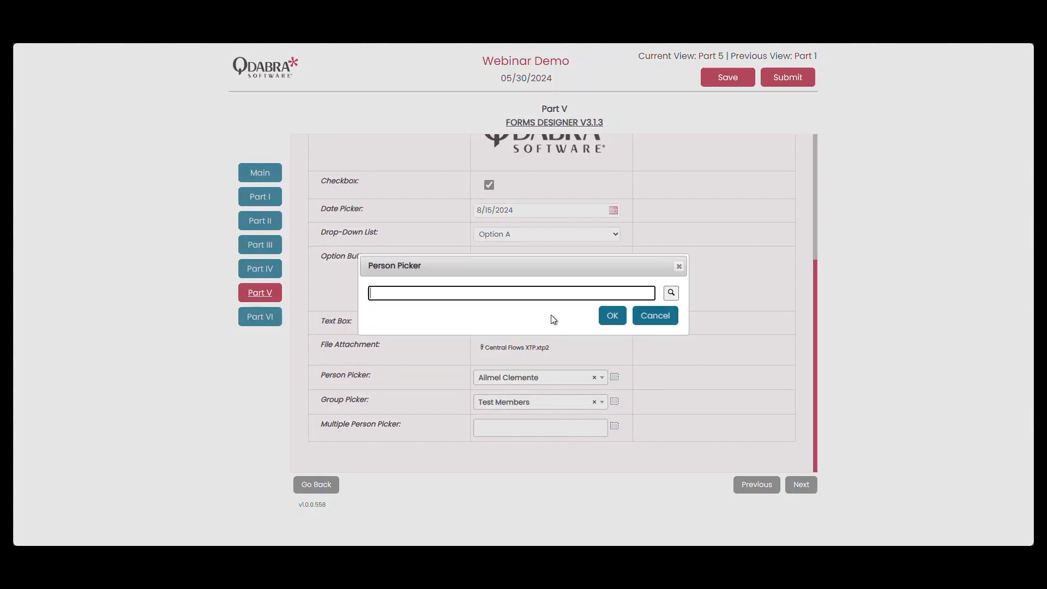
pyautogui.write('patrick')
pyautogui.press('Tab')
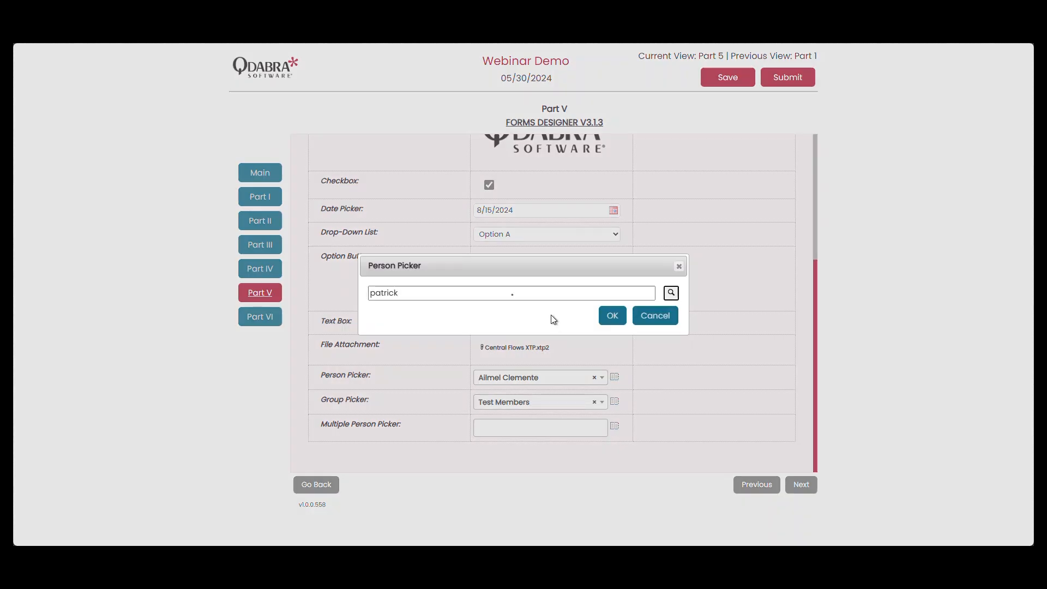
pyautogui.click(532, 330)
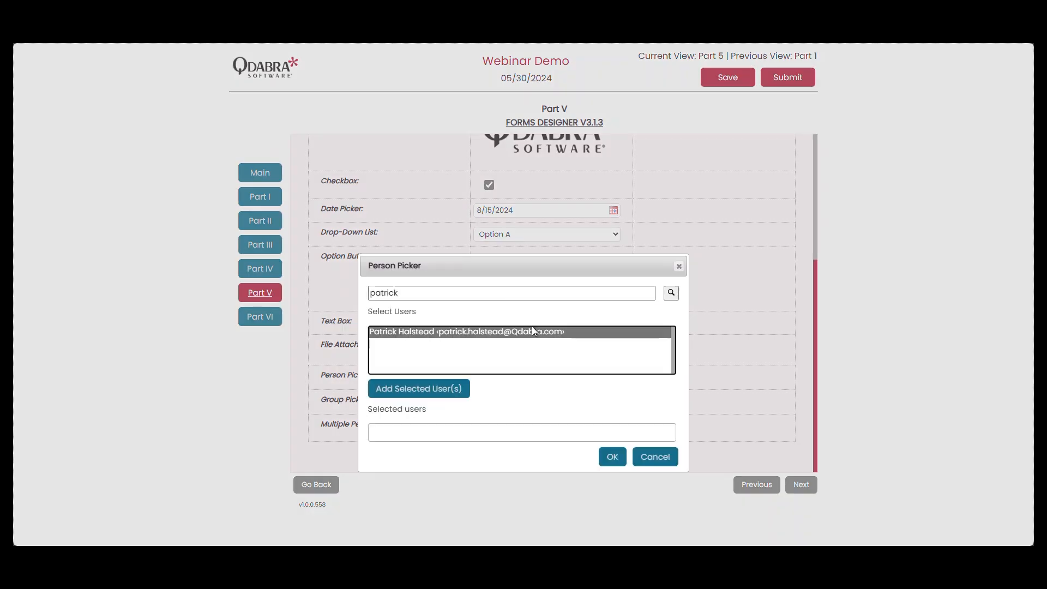
pyautogui.click(465, 389)
# Search for the same colleague used in the Person Picker field and add them as the second selected user.
pyautogui.click(484, 290)
pyautogui.doubleClick(484, 289)
pyautogui.write('ailmel')
pyautogui.press('Return')
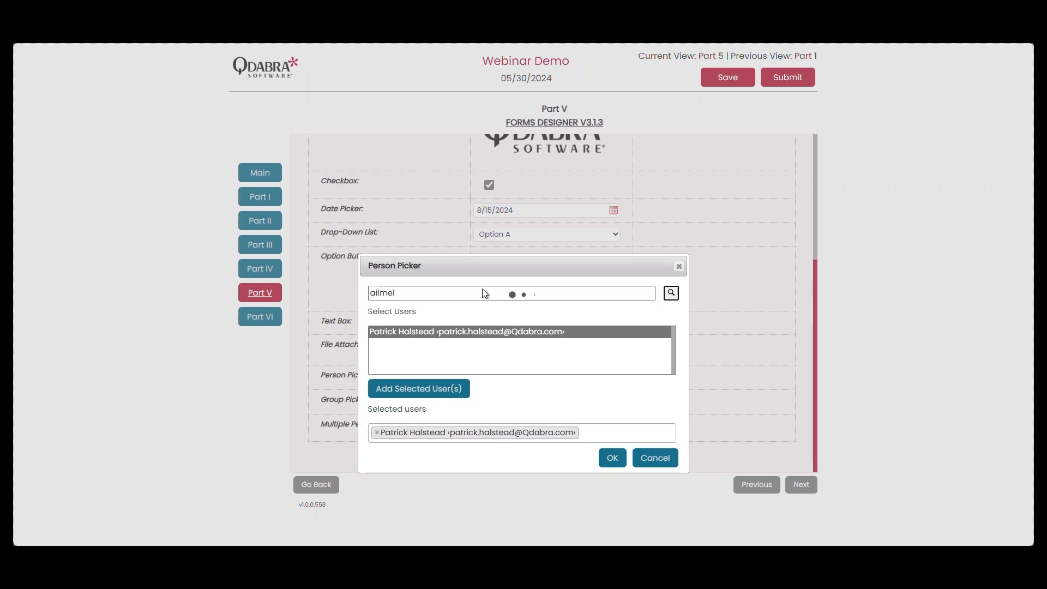
pyautogui.click(490, 332)
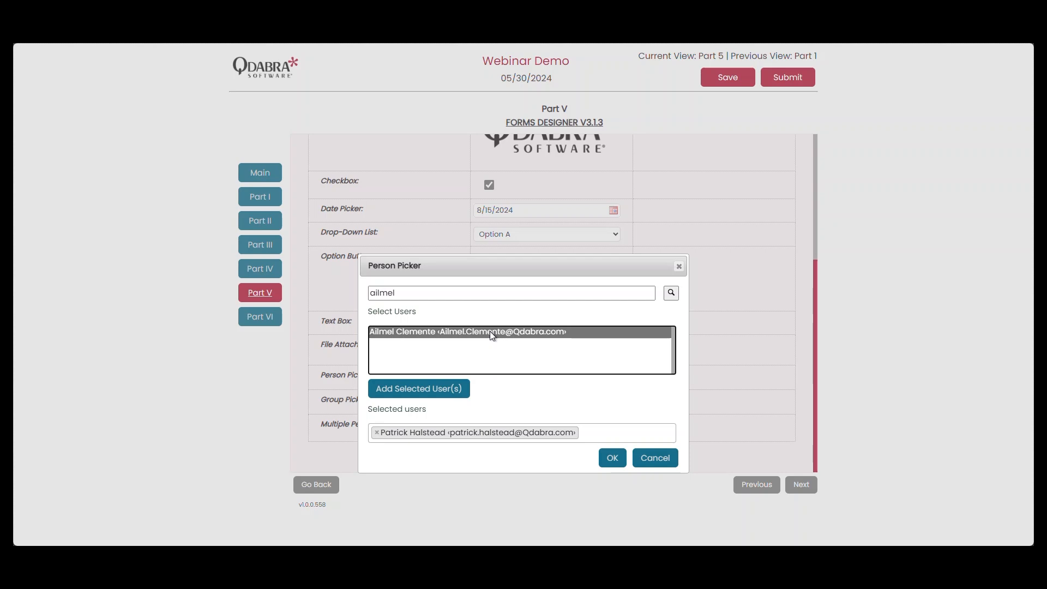
pyautogui.click(456, 390)
# Find a third colleague by first name, add their entry with an e-mail address, and accept the Multiple Person Picker selection.
pyautogui.click(483, 292)
pyautogui.doubleClick(483, 293)
pyautogui.write('hilary')
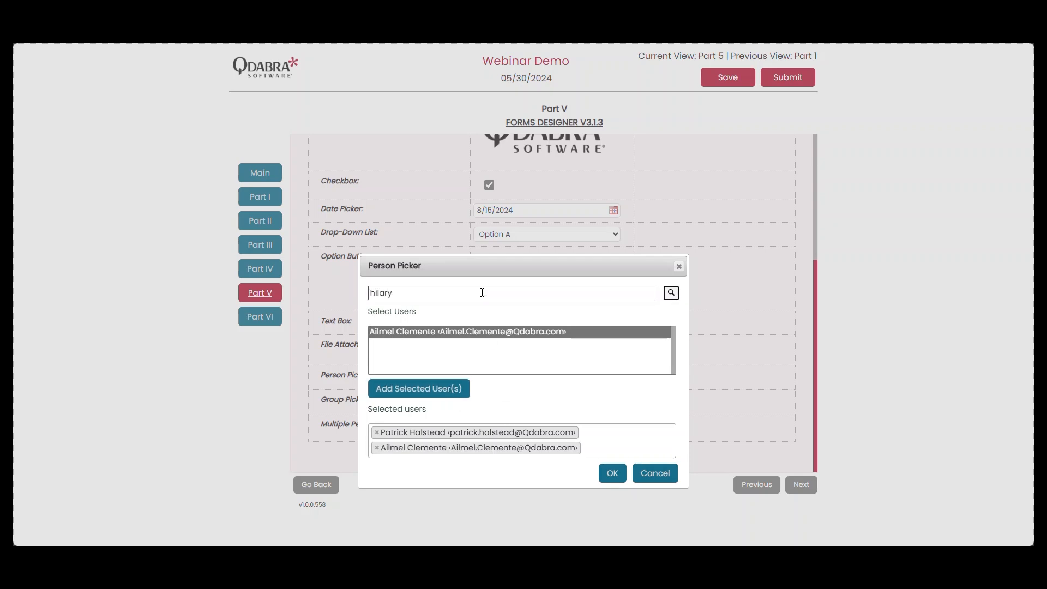
pyautogui.press('Return')
pyautogui.click(487, 332)
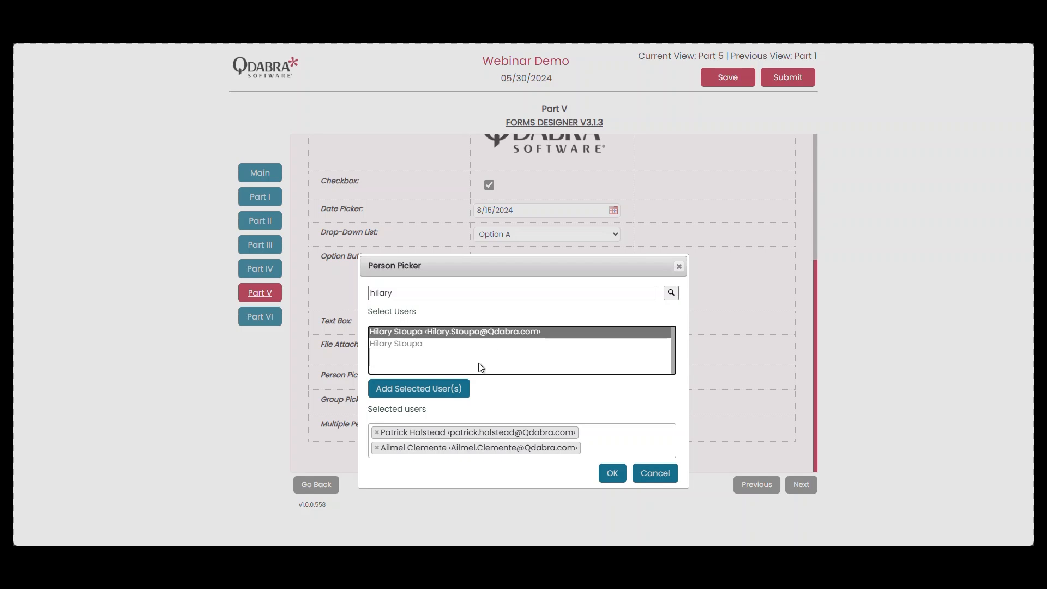
pyautogui.click(465, 388)
pyautogui.click(612, 488)
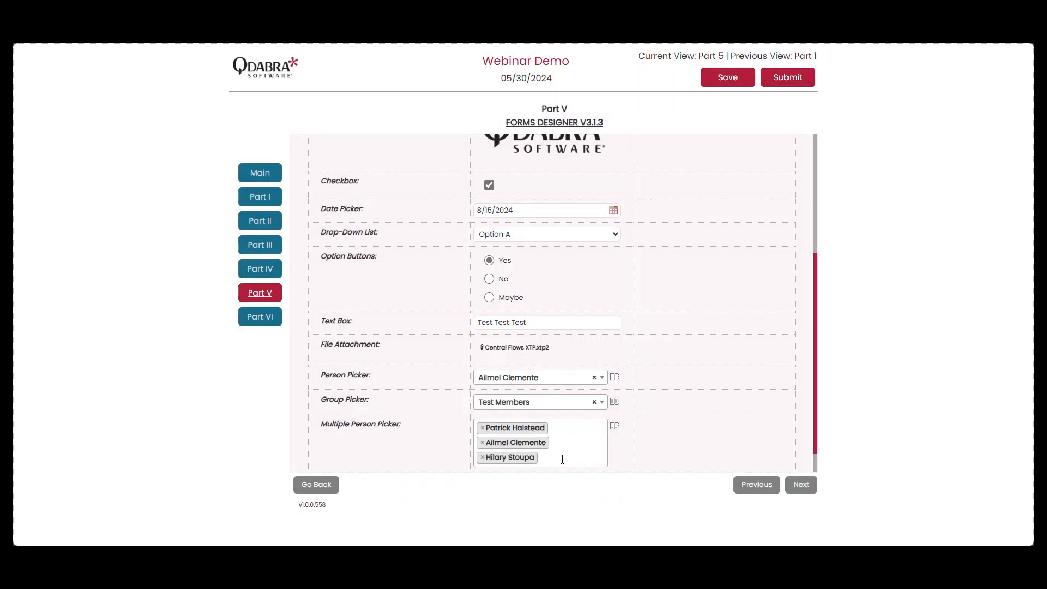
pyautogui.scroll(-1, 590, 435)
pyautogui.scroll(4, 589, 436)
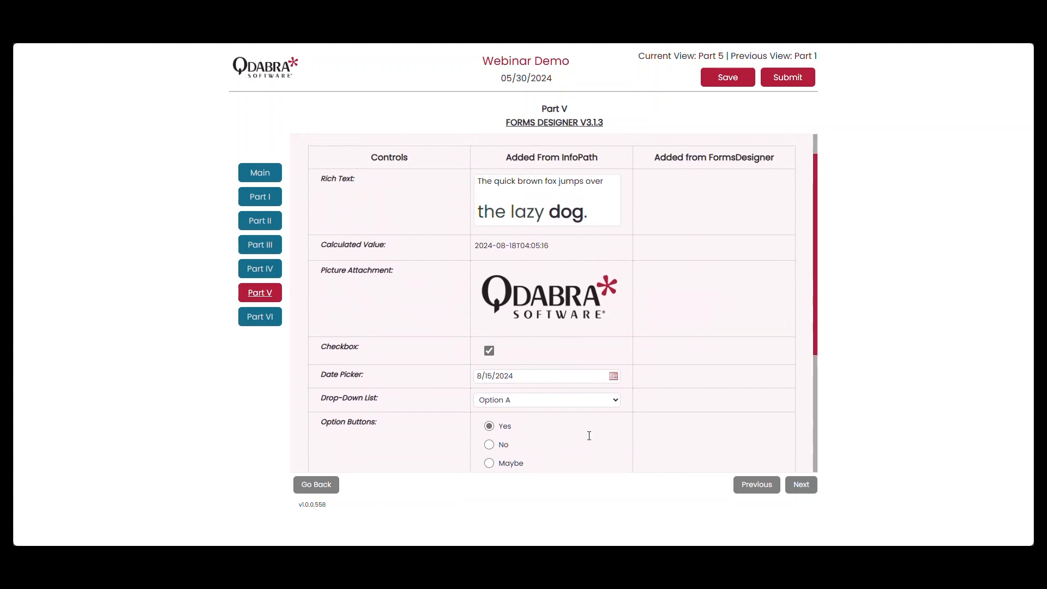
pyautogui.scroll(1, 589, 435)
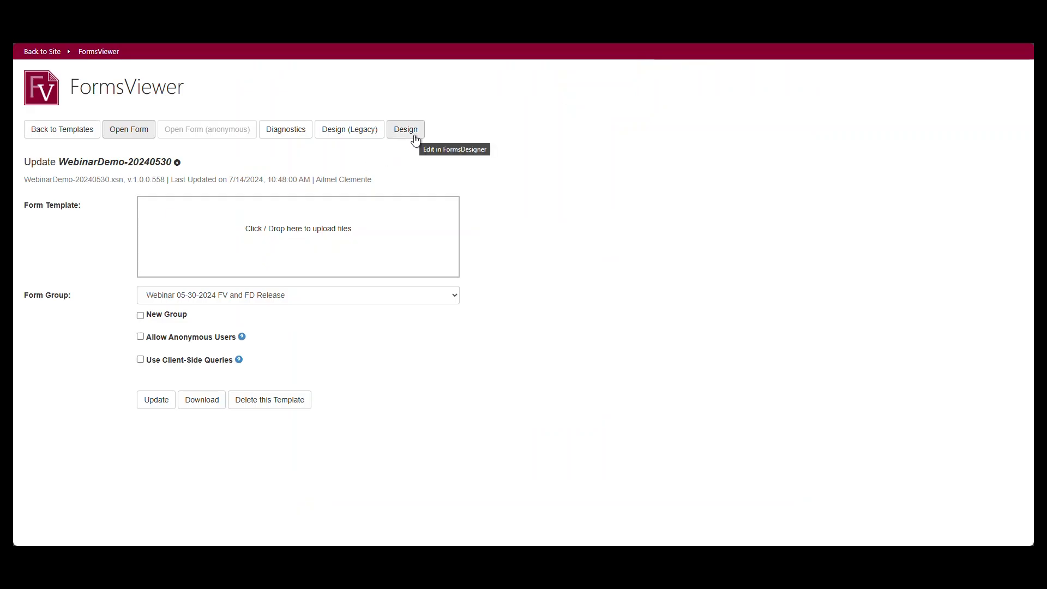
# Open the WebinarDemo-20240530 template in FormsDesigner and display the controls table of the Part 5 view.
pyautogui.click(415, 139)
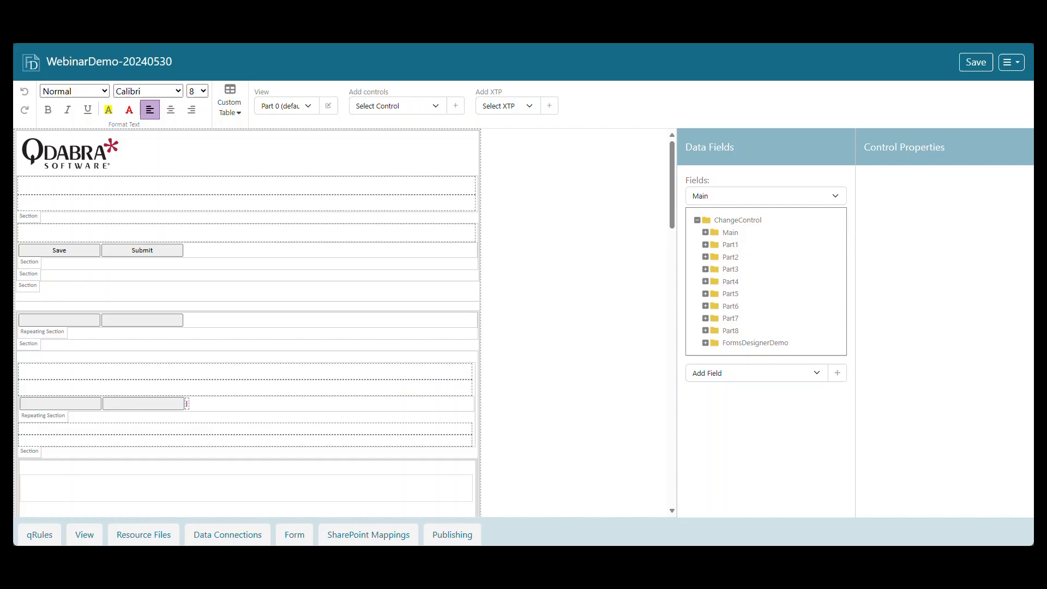
pyautogui.click(310, 109)
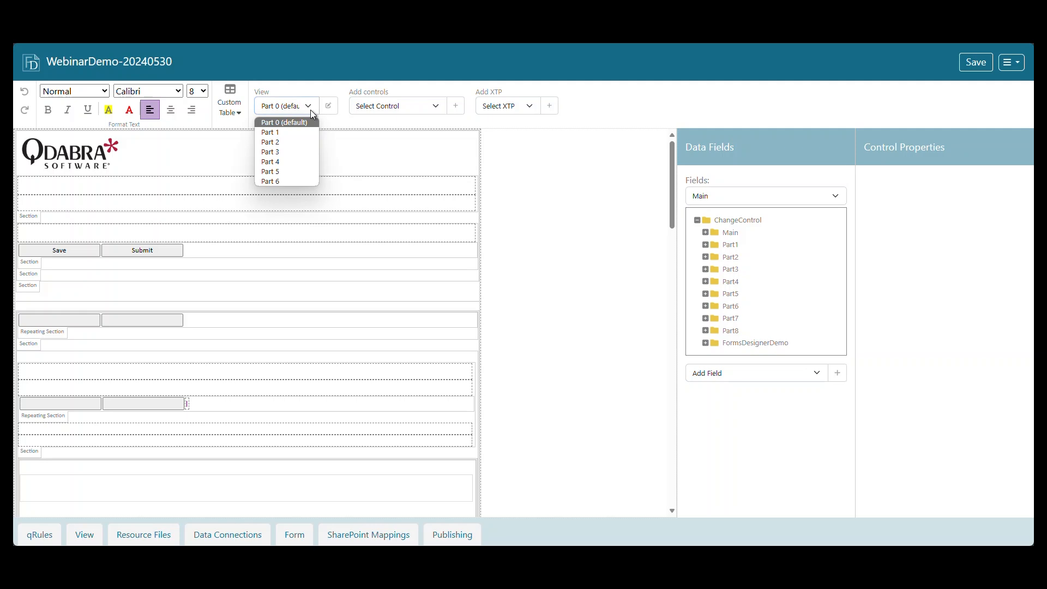
pyautogui.click(288, 171)
pyautogui.scroll(-5, 405, 285)
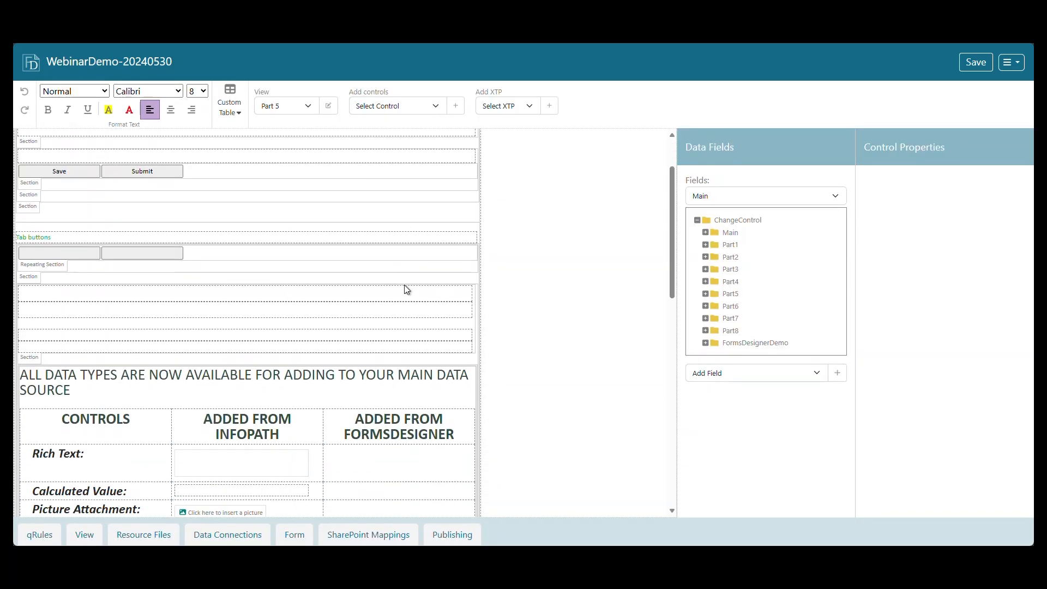
pyautogui.scroll(-2, 405, 289)
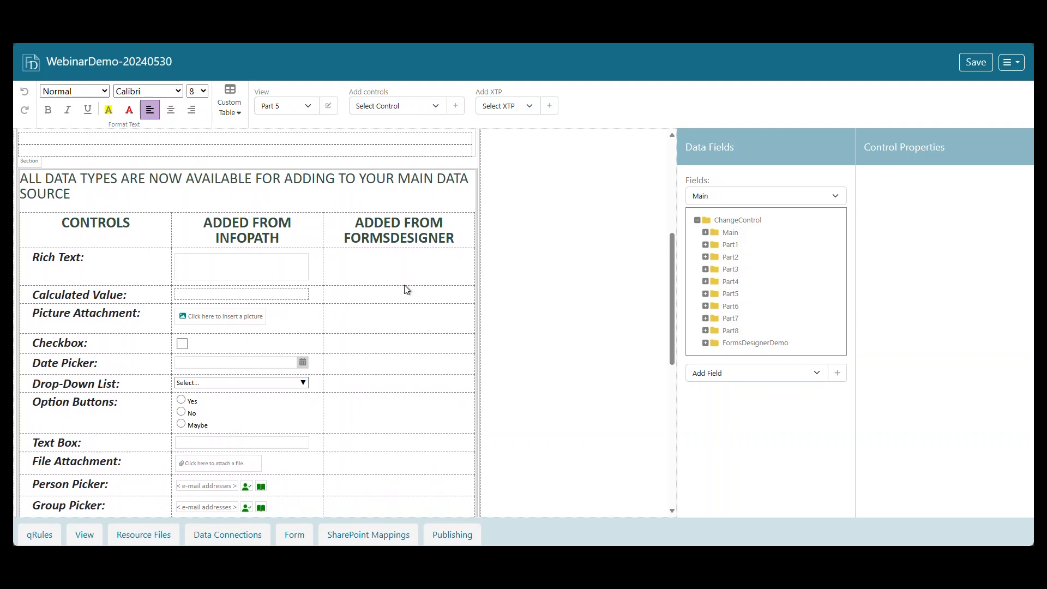
# Examine the current and previous fields in the View group of the QdabraRules (Secondary) data source.
pyautogui.click(786, 193)
pyautogui.press('q')
pyautogui.press('Return')
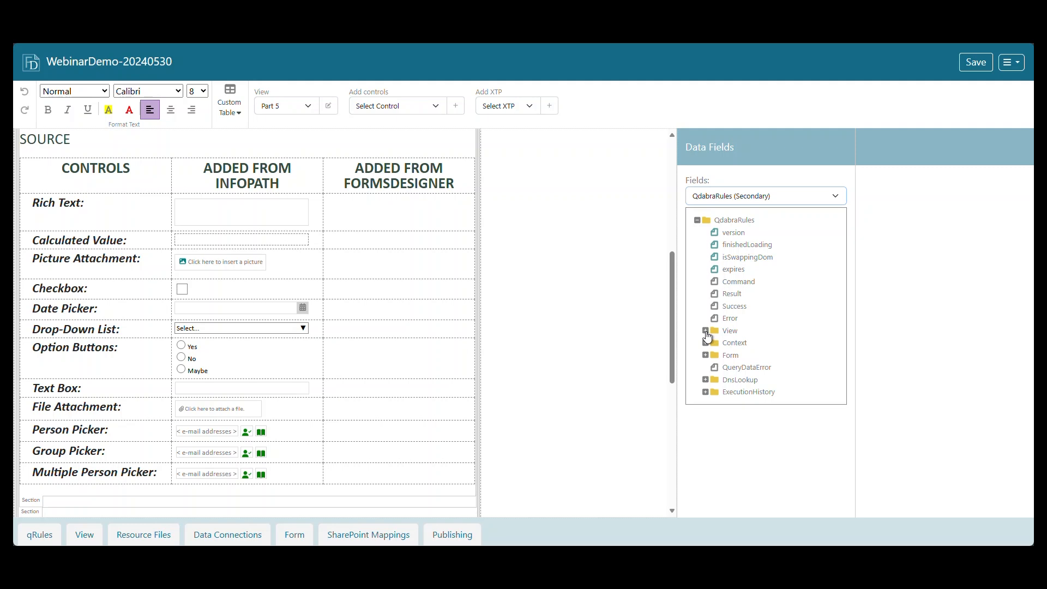
pyautogui.click(706, 331)
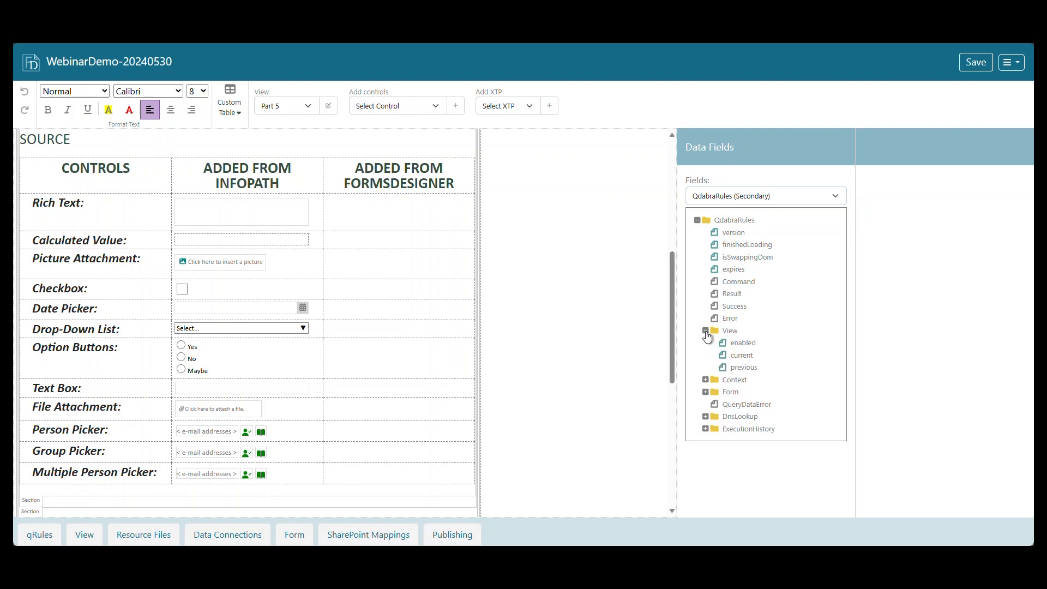
pyautogui.click(748, 357)
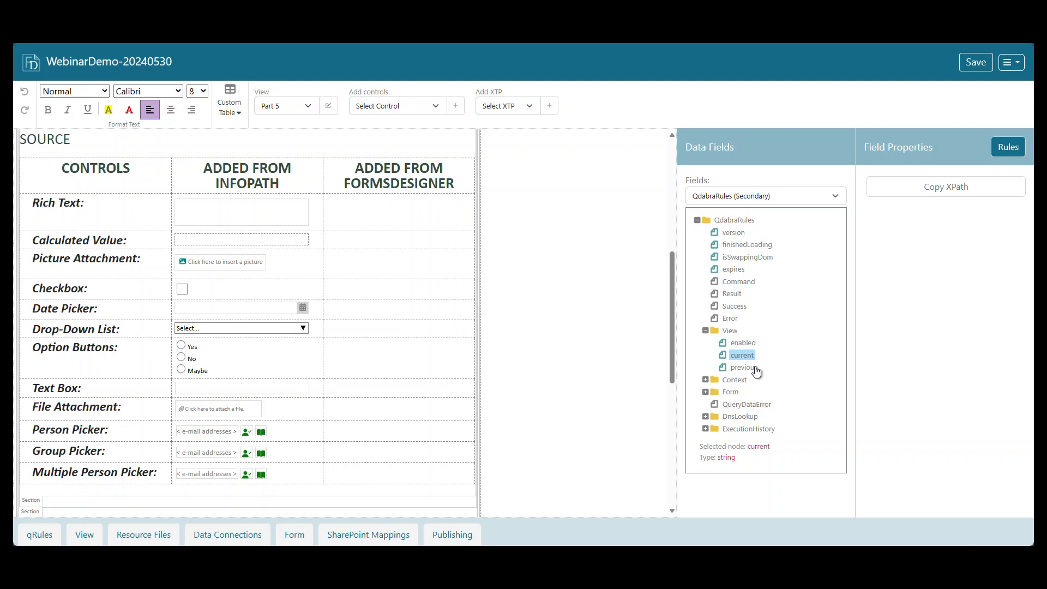
pyautogui.click(758, 372)
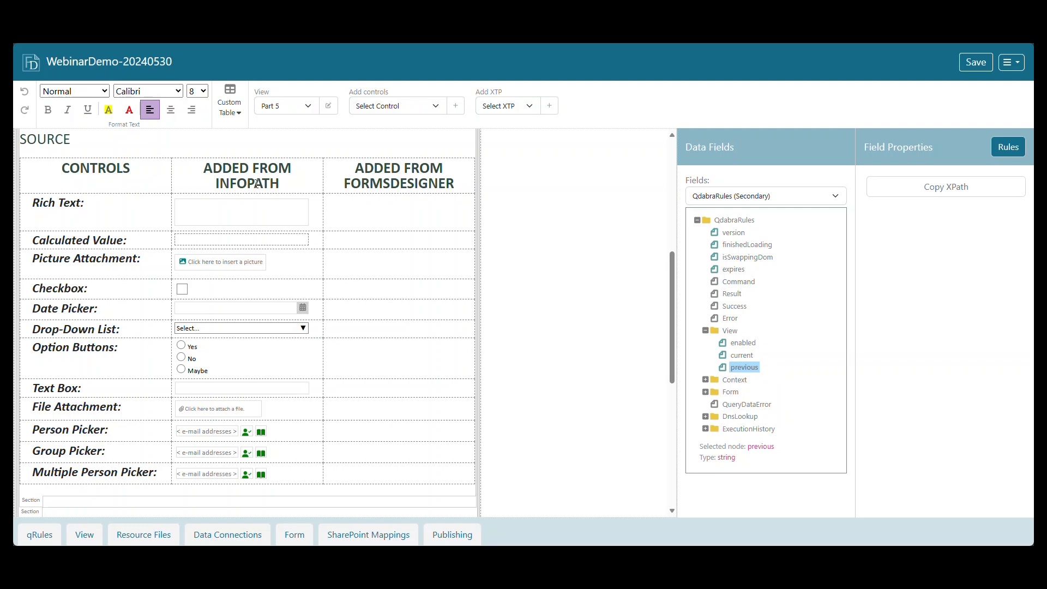
# Inspect the properties of the Rich Text and Calculated Value controls in the Added from InfoPath column.
pyautogui.click(211, 215)
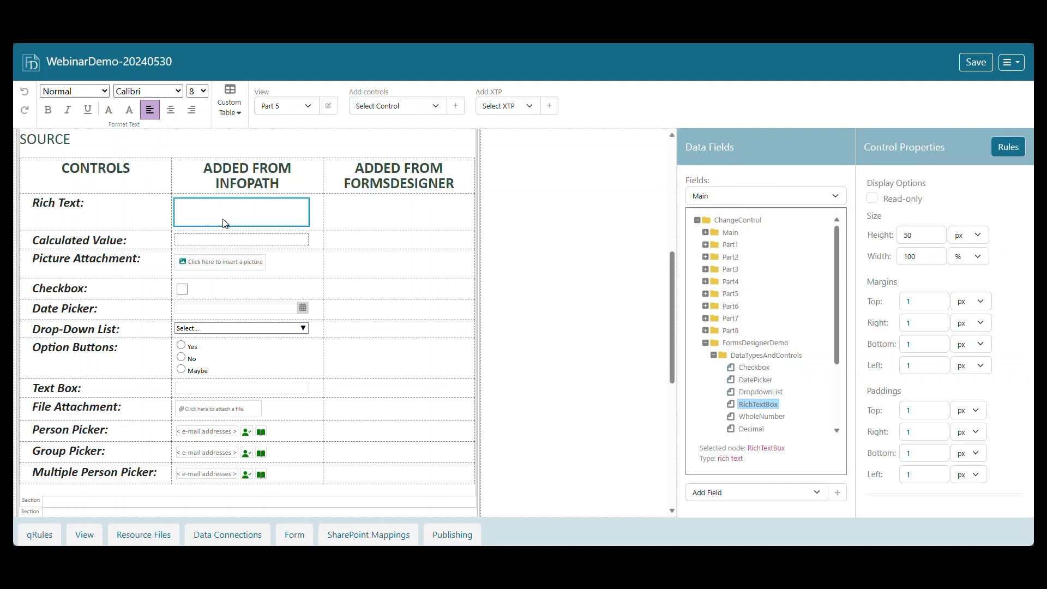
pyautogui.click(279, 240)
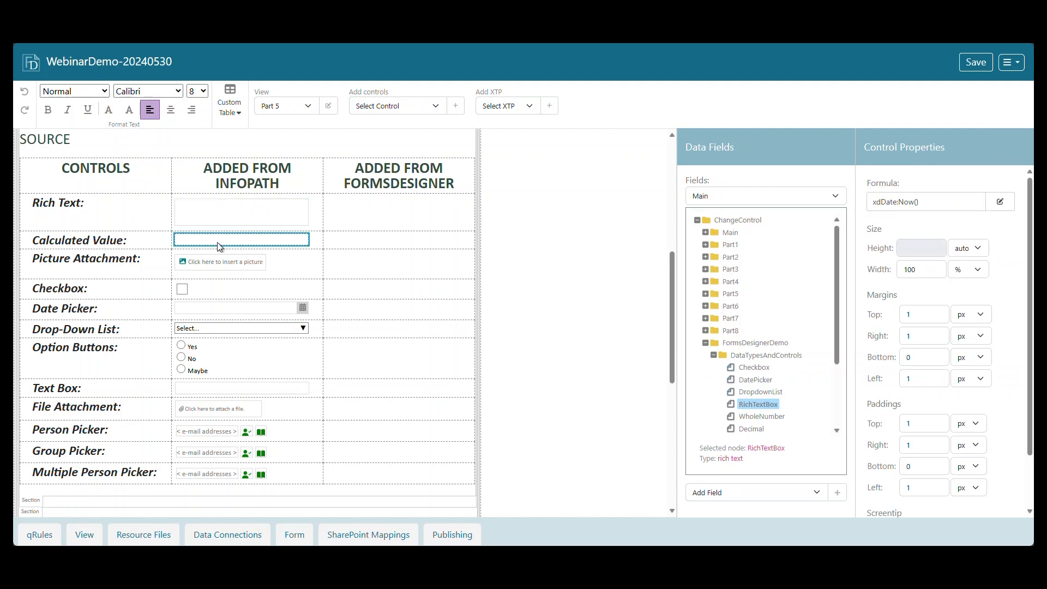
# Add a Rich Text Box bound to the RichTextBox field in the Rich Text row of the Added from FormsDesigner column.
pyautogui.click(357, 207)
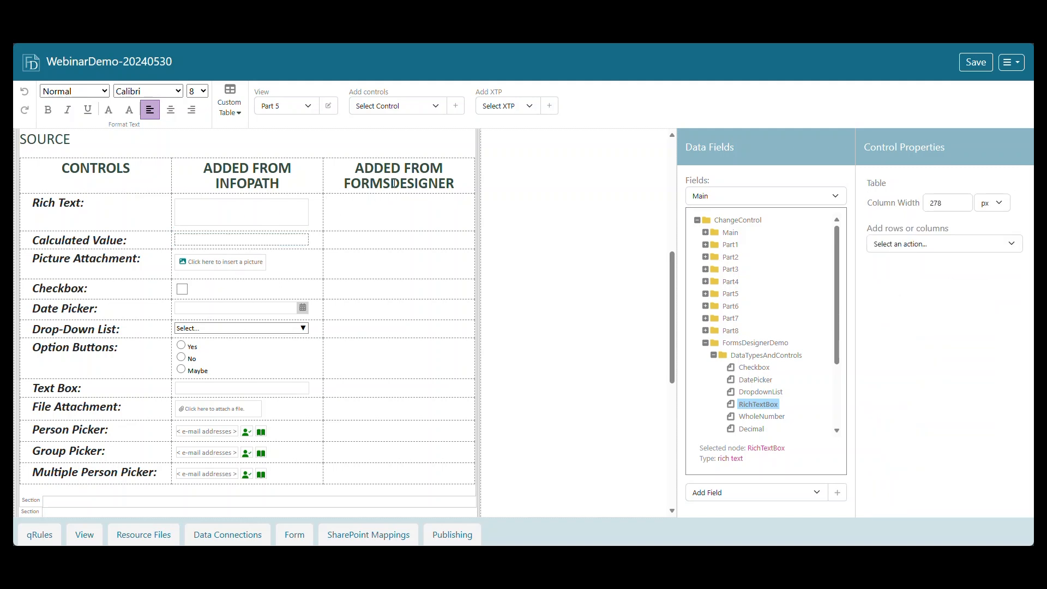
pyautogui.click(435, 106)
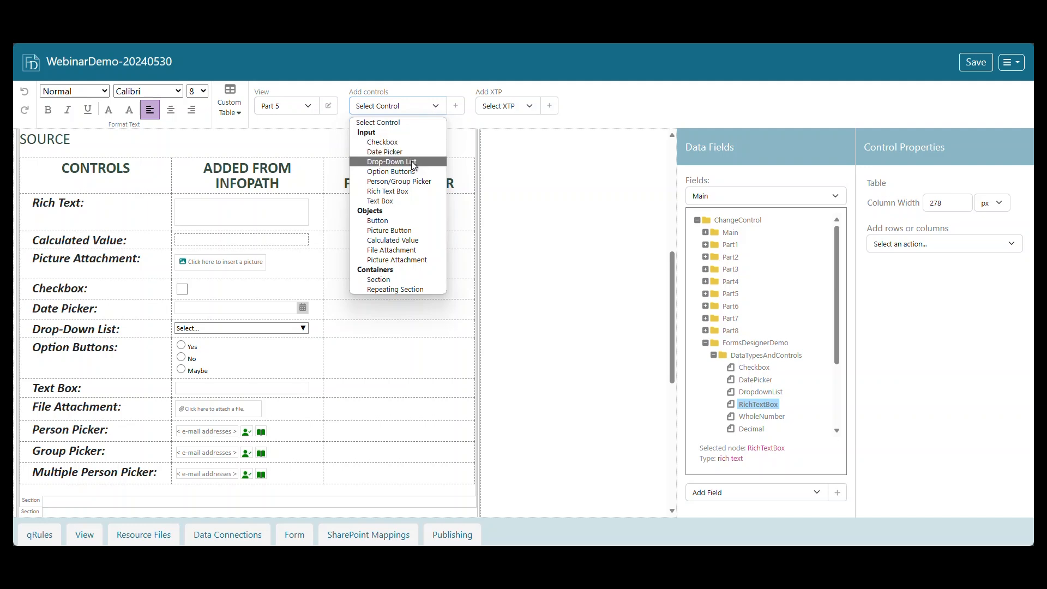
pyautogui.click(411, 190)
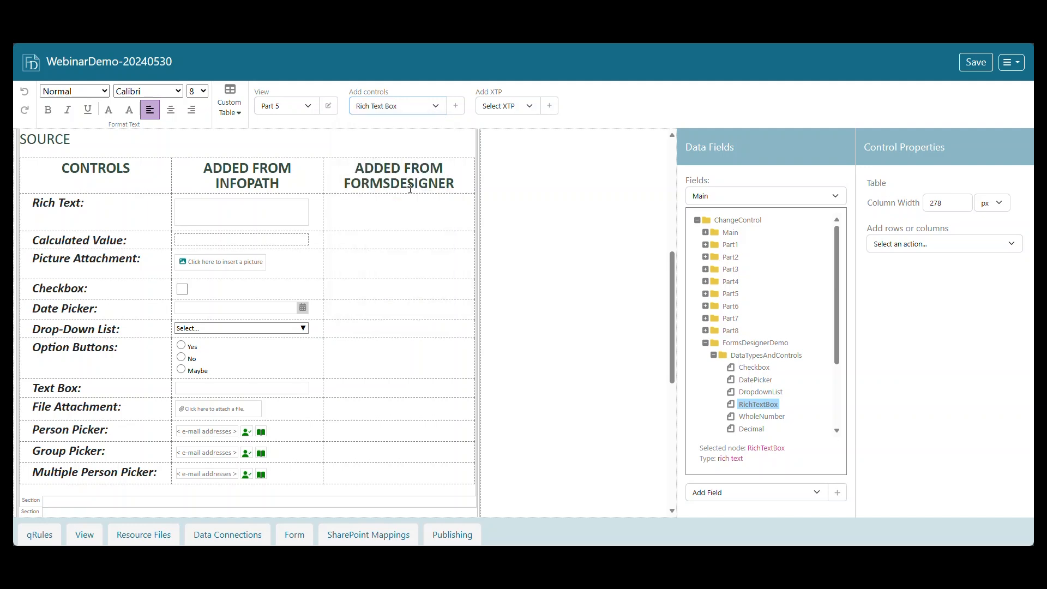
pyautogui.click(456, 107)
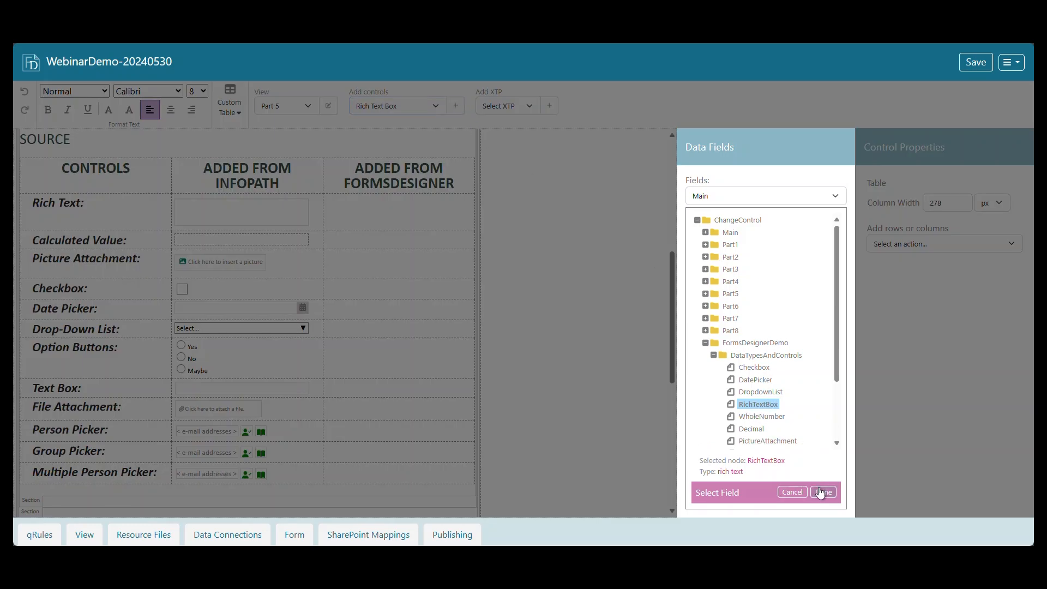
pyautogui.click(823, 492)
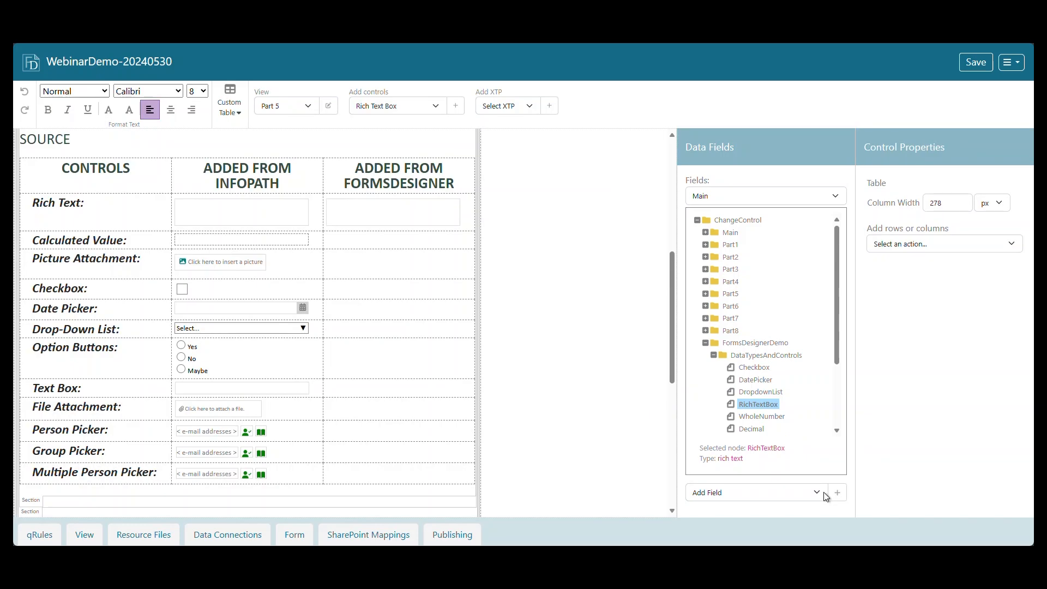
# Inspect the new rich text box's properties and toggle its Read-only option on and back off.
pyautogui.click(384, 215)
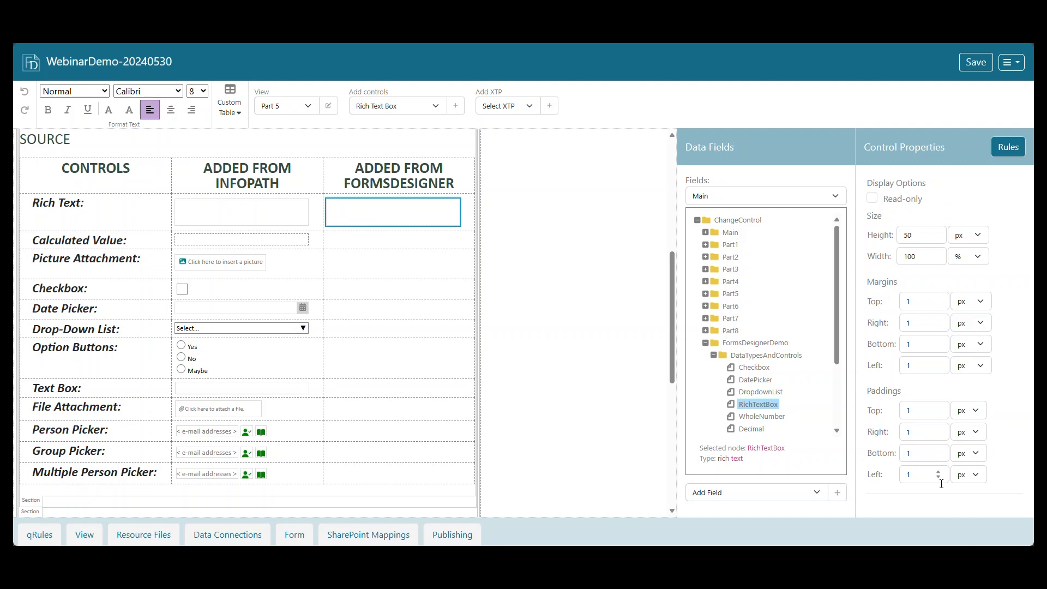
pyautogui.click(873, 200)
pyautogui.click(873, 200)
# Add a Calculated Value control in the Calculated Value row of the Added from FormsDesigner column.
pyautogui.click(334, 239)
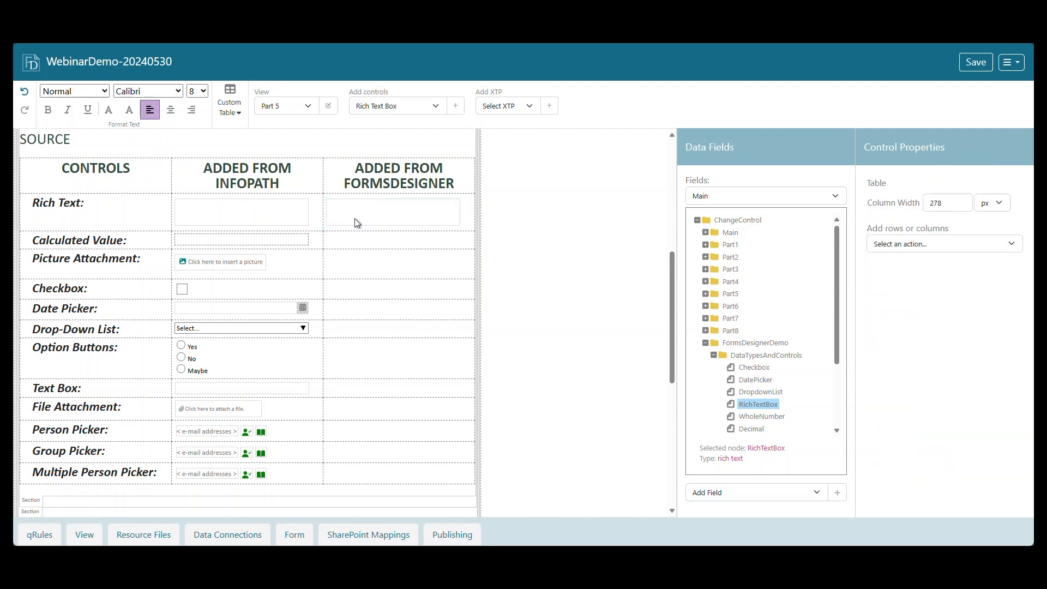
pyautogui.click(439, 107)
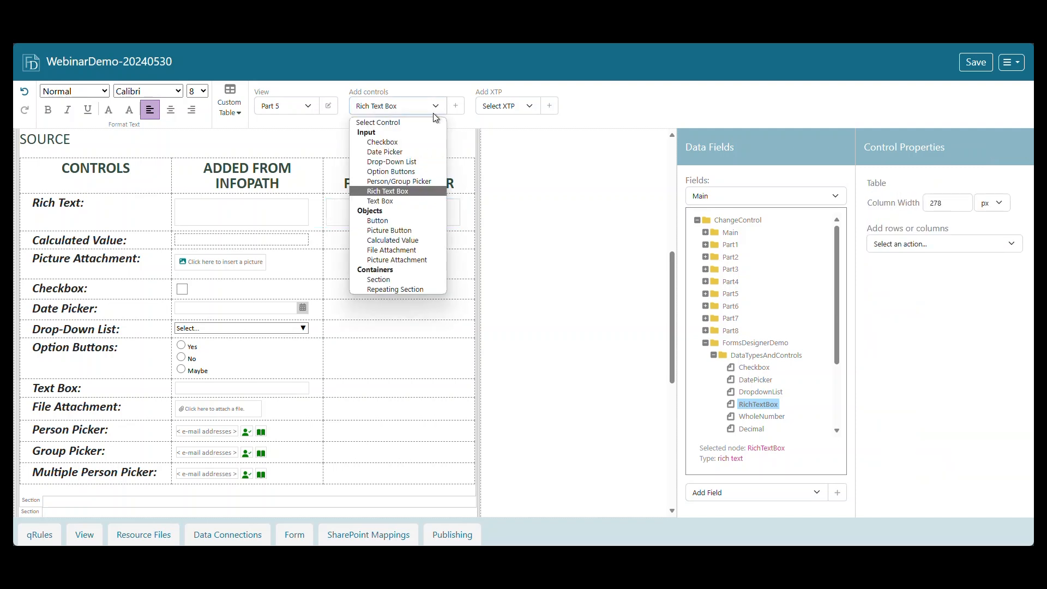
pyautogui.click(408, 241)
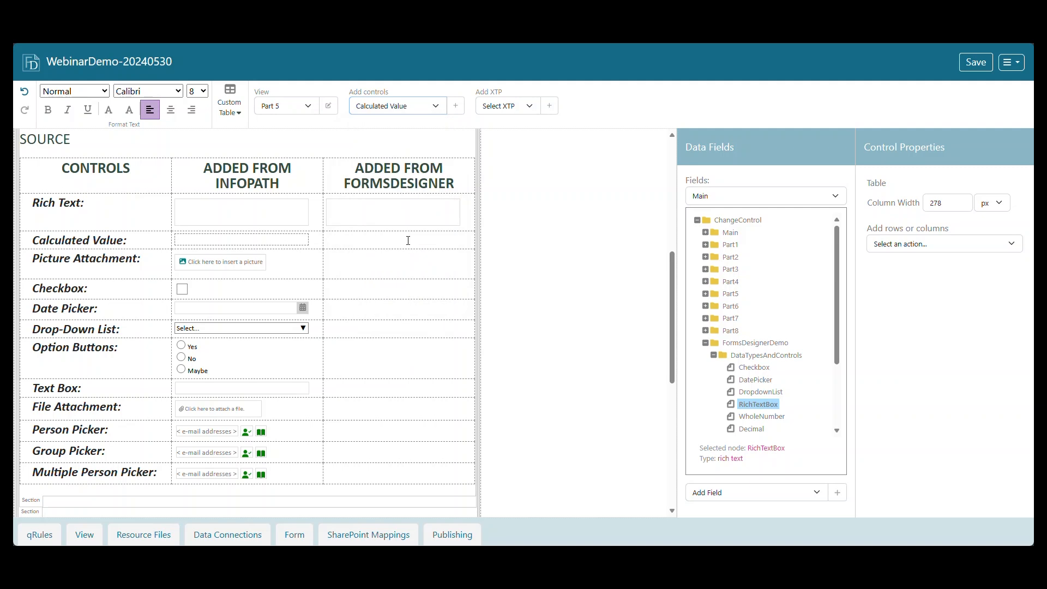
pyautogui.click(456, 109)
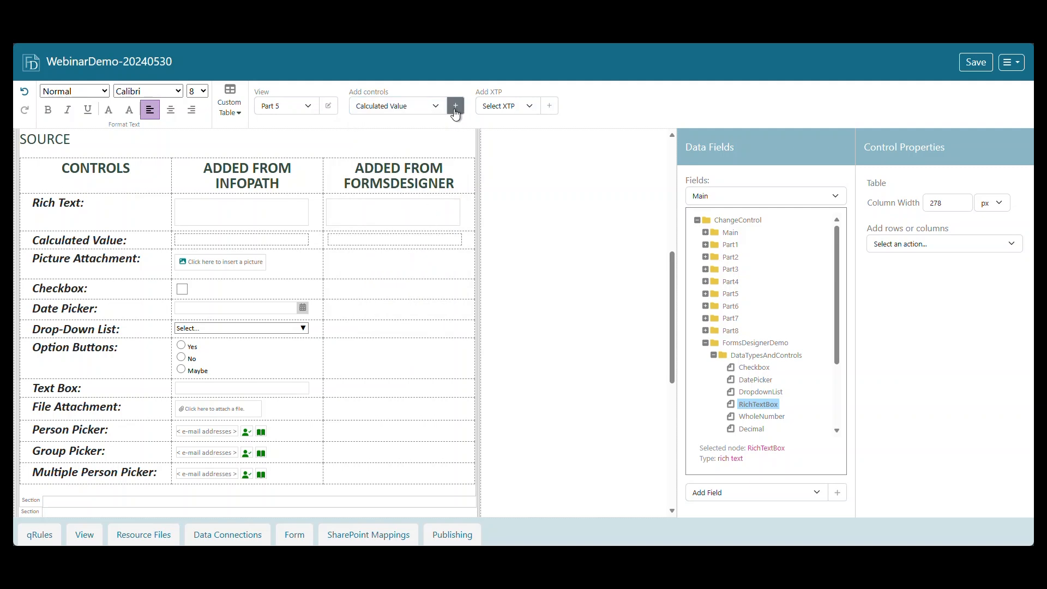
# Set the new calculated value's formula to substring-after(xdDate:Now(), "T").
pyautogui.click(414, 243)
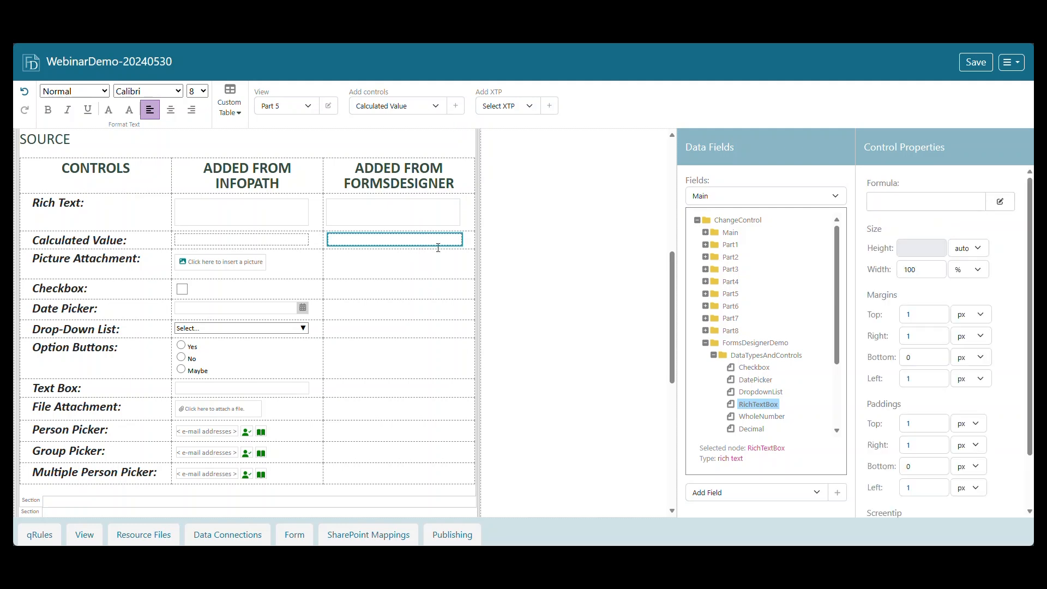
pyautogui.click(911, 203)
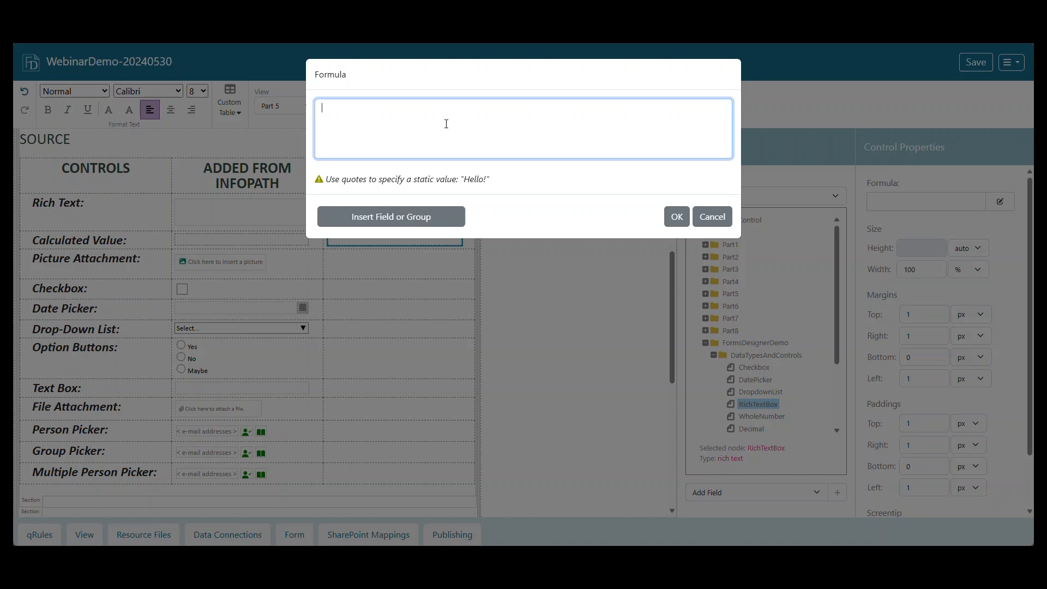
pyautogui.write('bstring-after(xdDate:Now()')
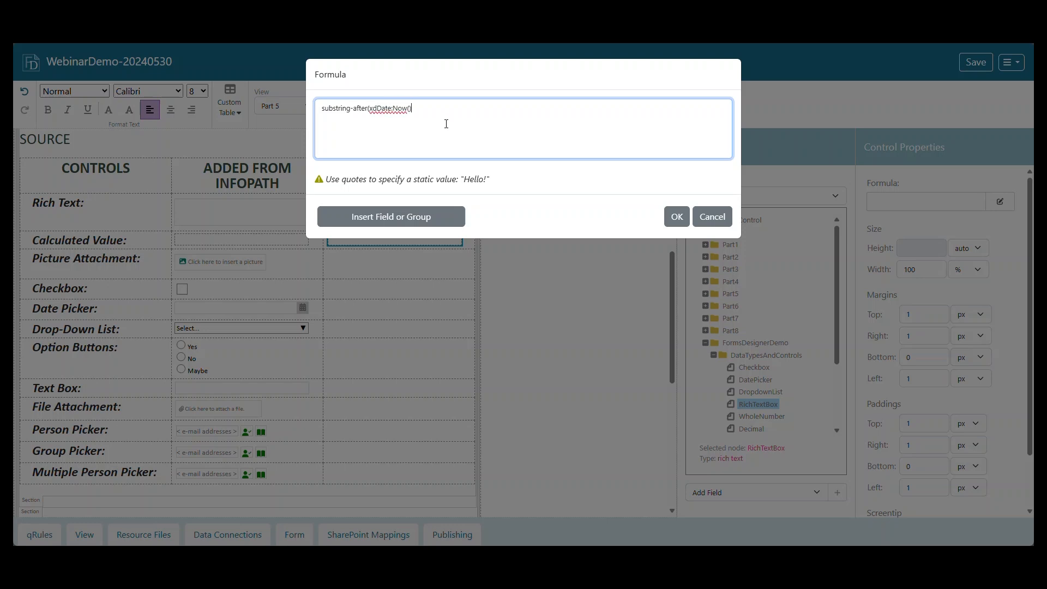
pyautogui.write(', "T')
pyautogui.write(')')
pyautogui.click(675, 216)
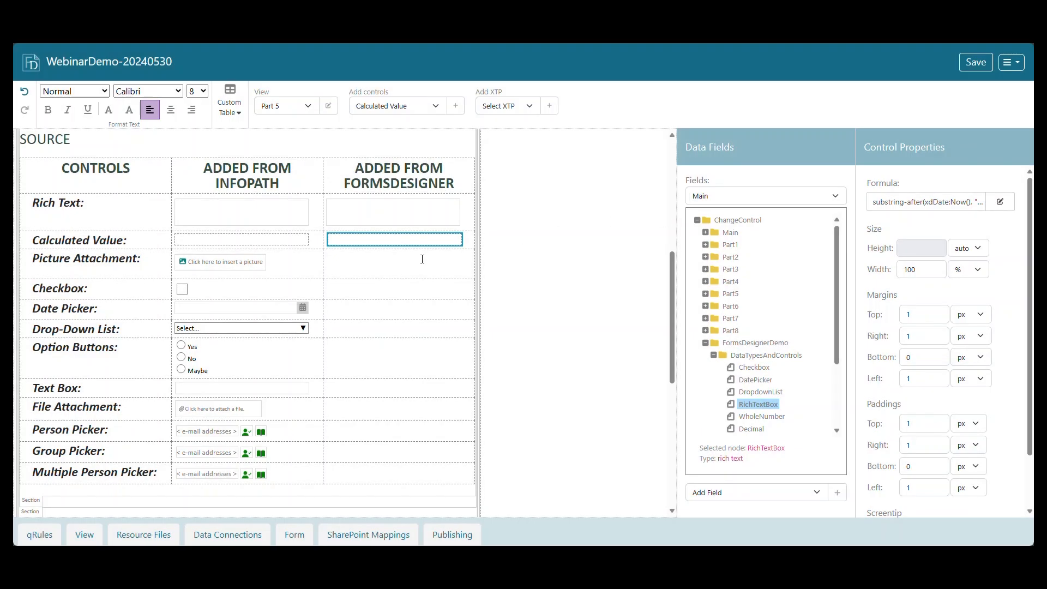
# Add a Picture Attachment control bound to the PictureAttachment field in its row of the Added from FormsDesigner column.
pyautogui.click(371, 269)
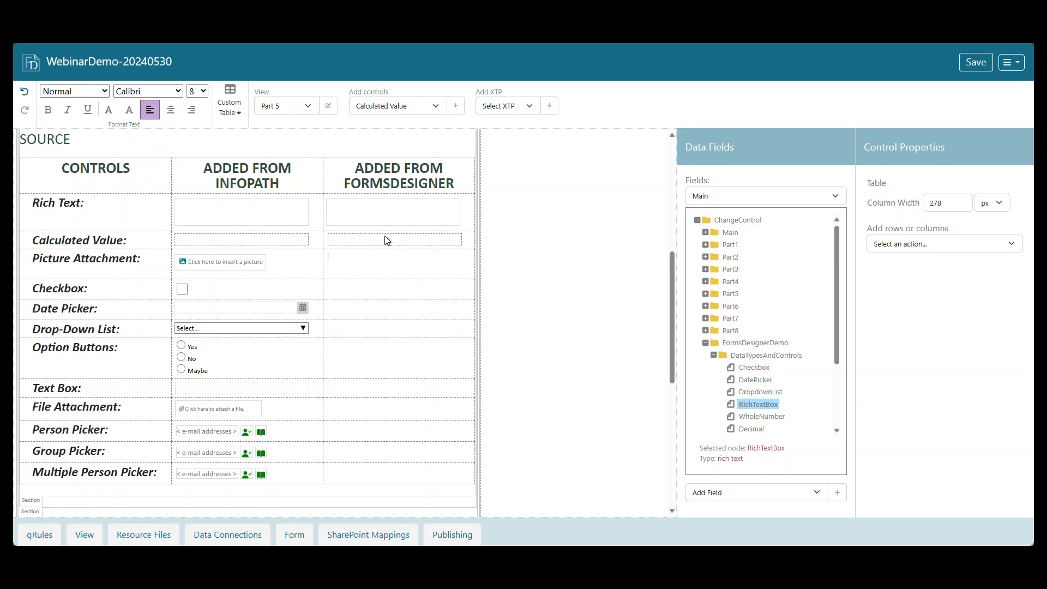
pyautogui.click(431, 109)
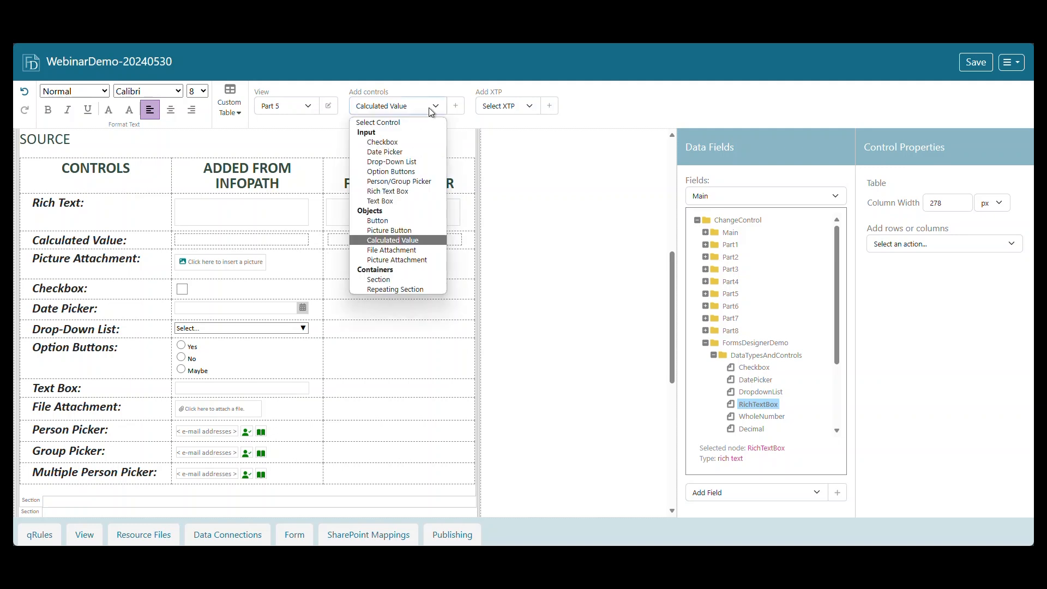
pyautogui.click(424, 260)
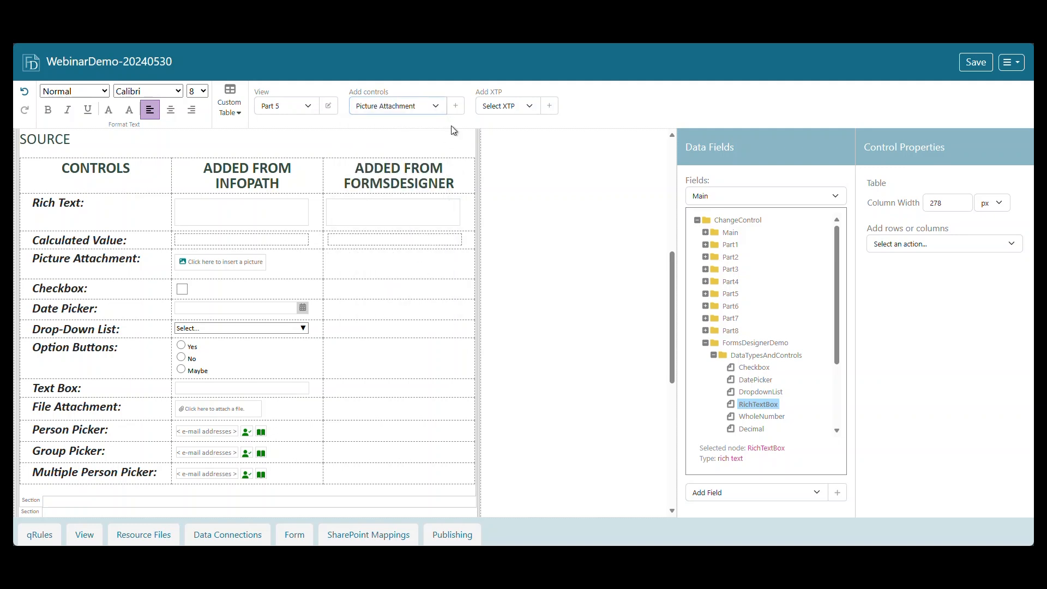
pyautogui.click(456, 107)
pyautogui.scroll(-3, 771, 425)
pyautogui.click(766, 357)
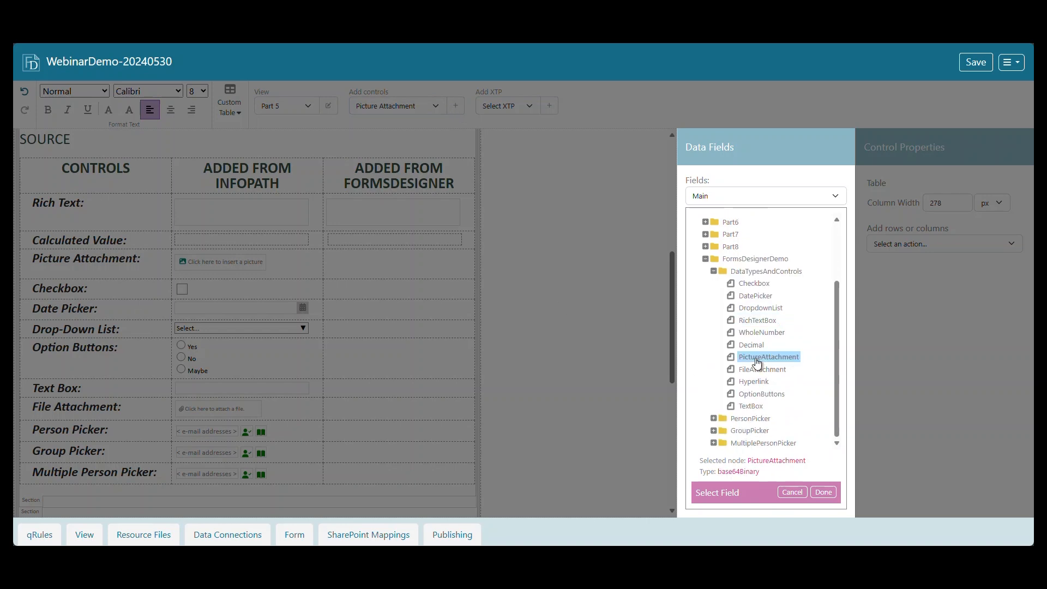
pyautogui.click(825, 493)
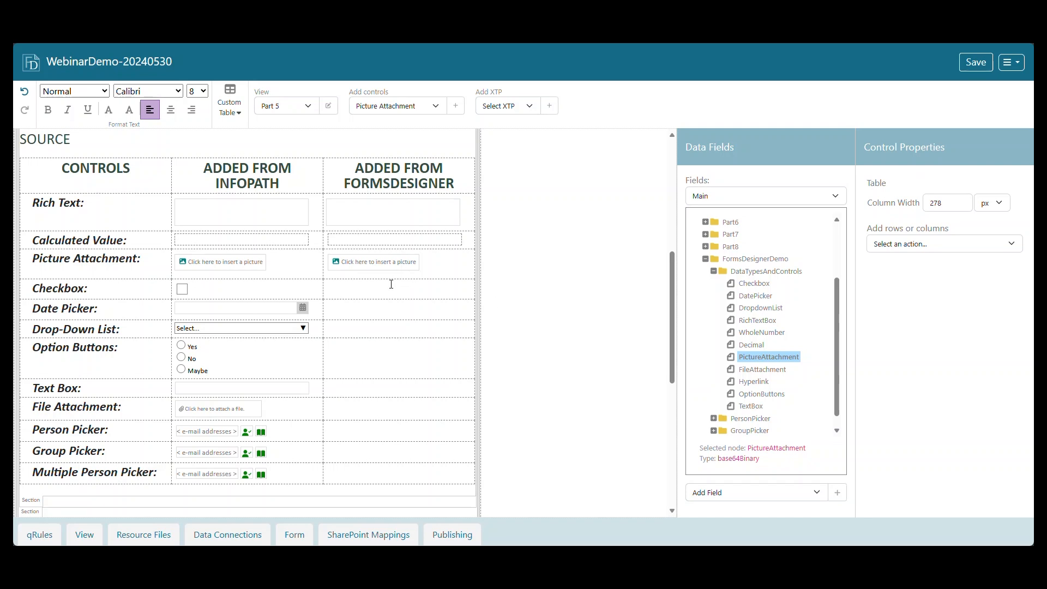
# Add a Checkbox control bound to the Checkbox field in the Checkbox row of the Added from FormsDesigner column.
pyautogui.click(427, 109)
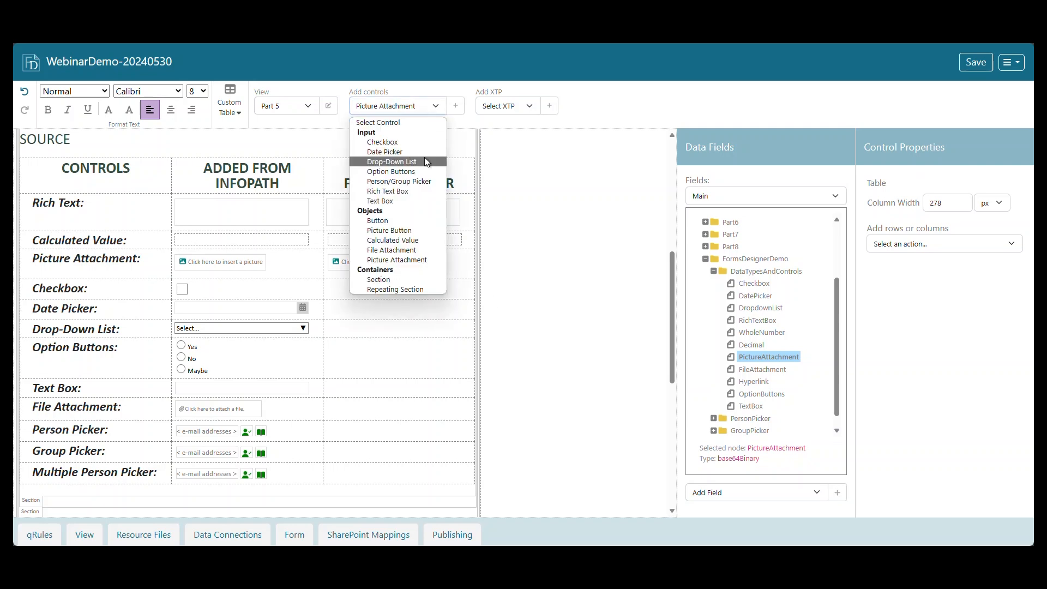
pyautogui.click(425, 144)
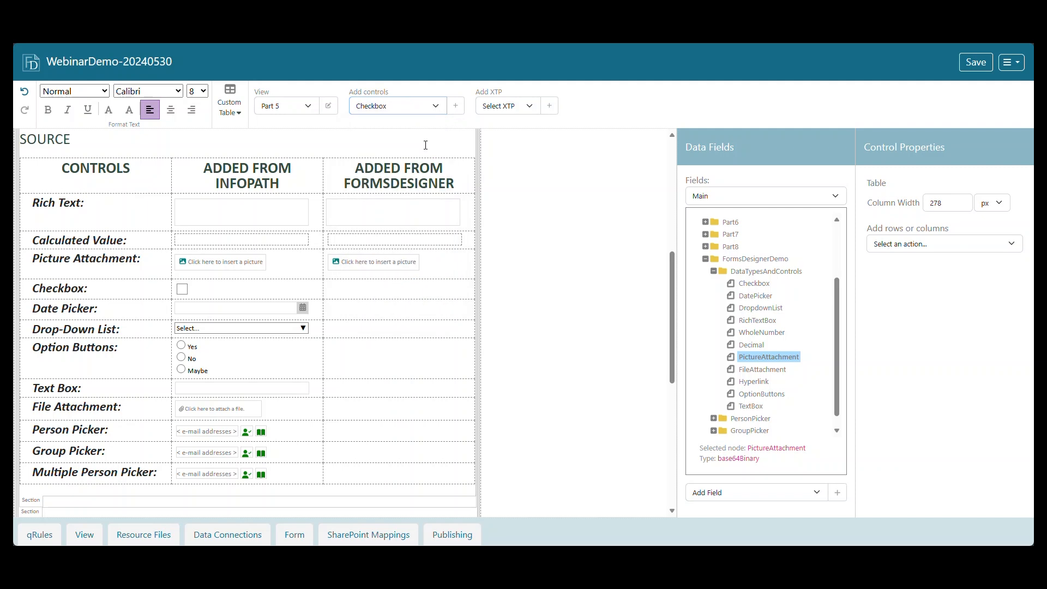
pyautogui.click(457, 107)
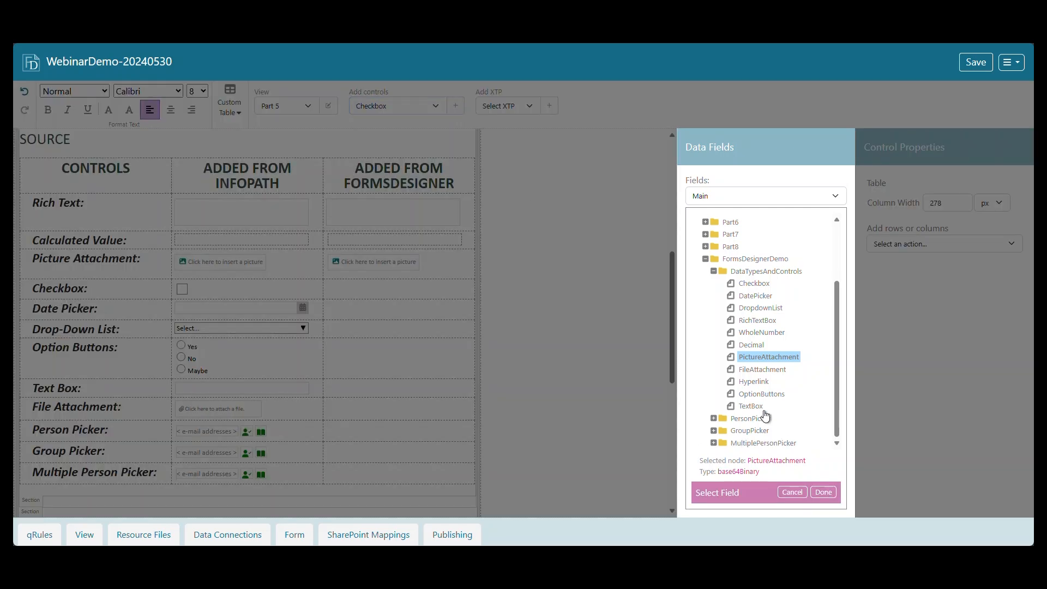
pyautogui.click(769, 284)
pyautogui.click(823, 493)
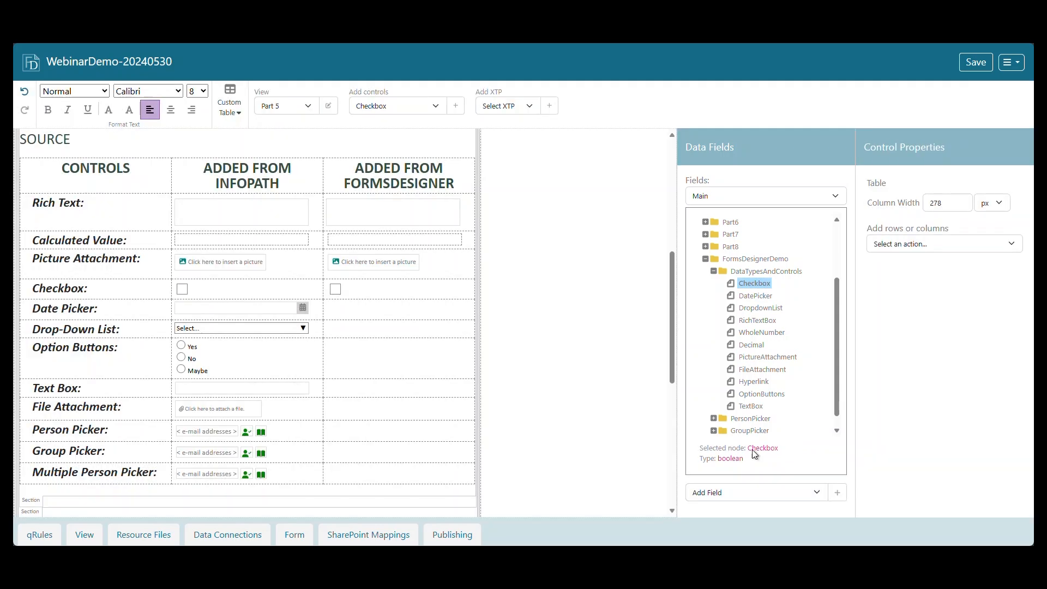
# Add a Date Picker control bound to the DatePicker field in its row of the Added from FormsDesigner column.
pyautogui.click(435, 107)
pyautogui.click(431, 150)
pyautogui.click(455, 106)
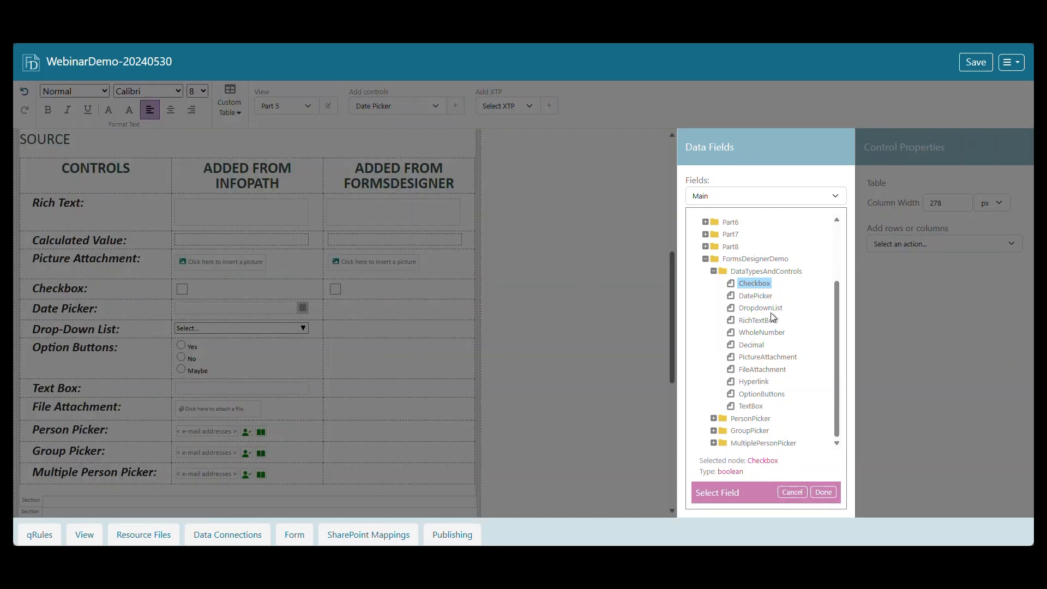
pyautogui.click(761, 297)
pyautogui.click(824, 493)
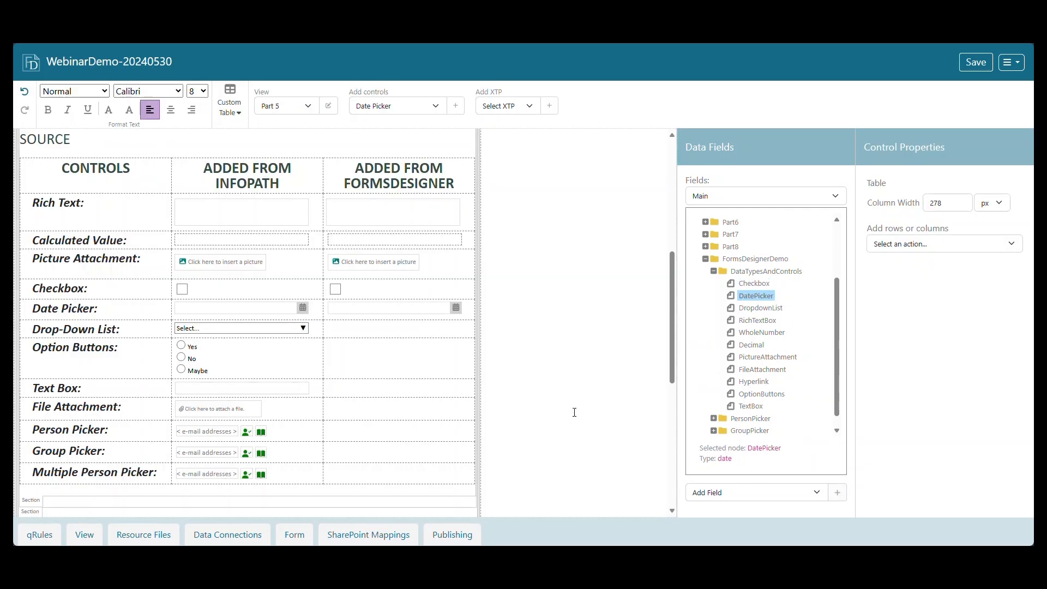
# Add a Drop-Down List control bound to the DropdownList field in its row of the Added from FormsDesigner column.
pyautogui.click(433, 107)
pyautogui.click(412, 161)
pyautogui.click(456, 107)
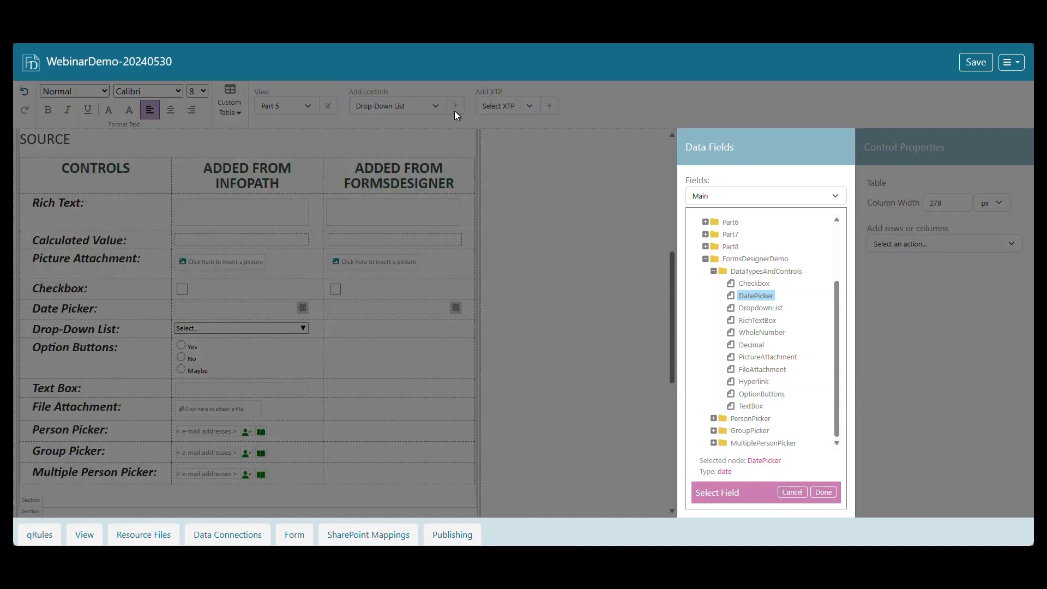
pyautogui.click(776, 308)
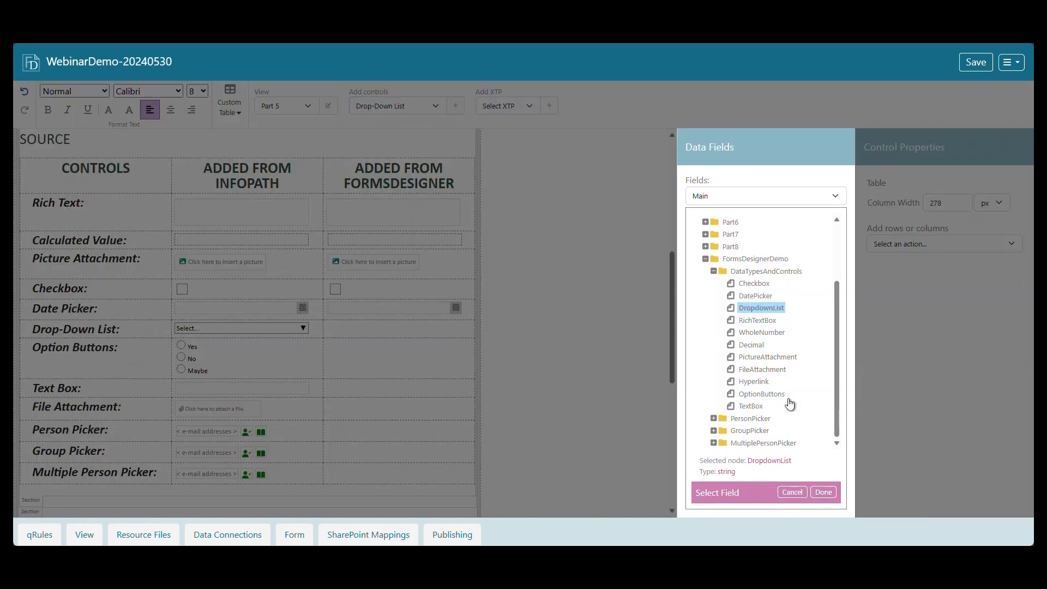
pyautogui.click(823, 493)
# Add a static choice with display name "Select Option..." and an empty value to the new drop-down list.
pyautogui.click(373, 331)
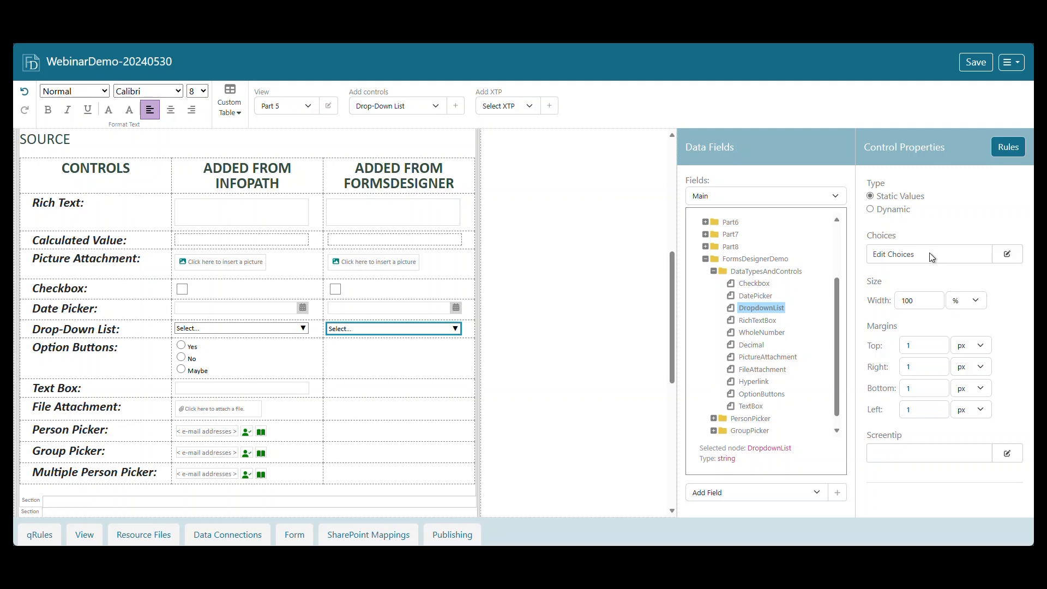
pyautogui.click(1008, 254)
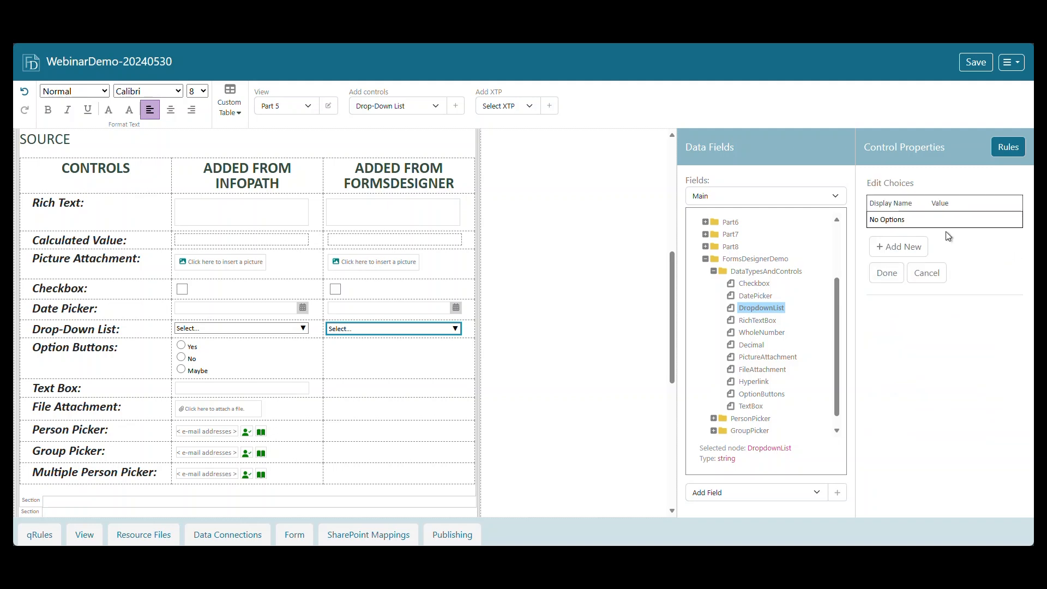
pyautogui.click(908, 254)
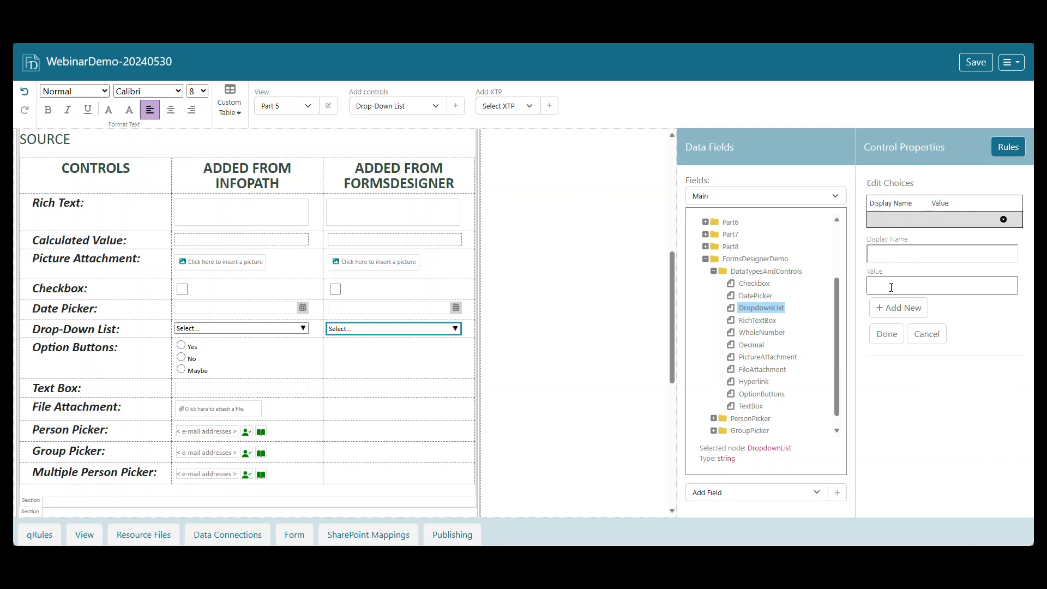
pyautogui.write('Select Option...')
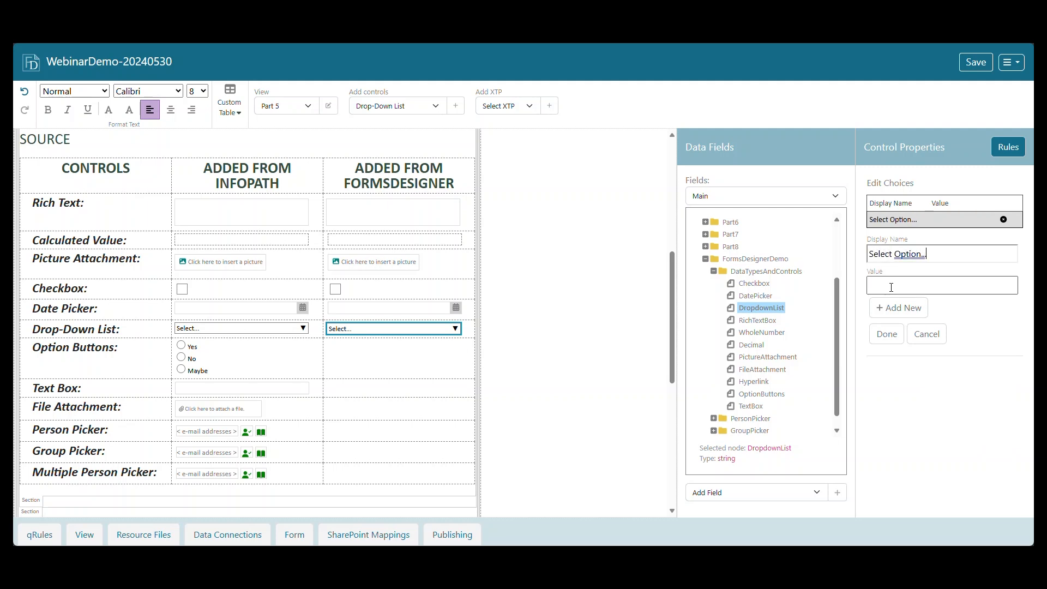
pyautogui.click(891, 287)
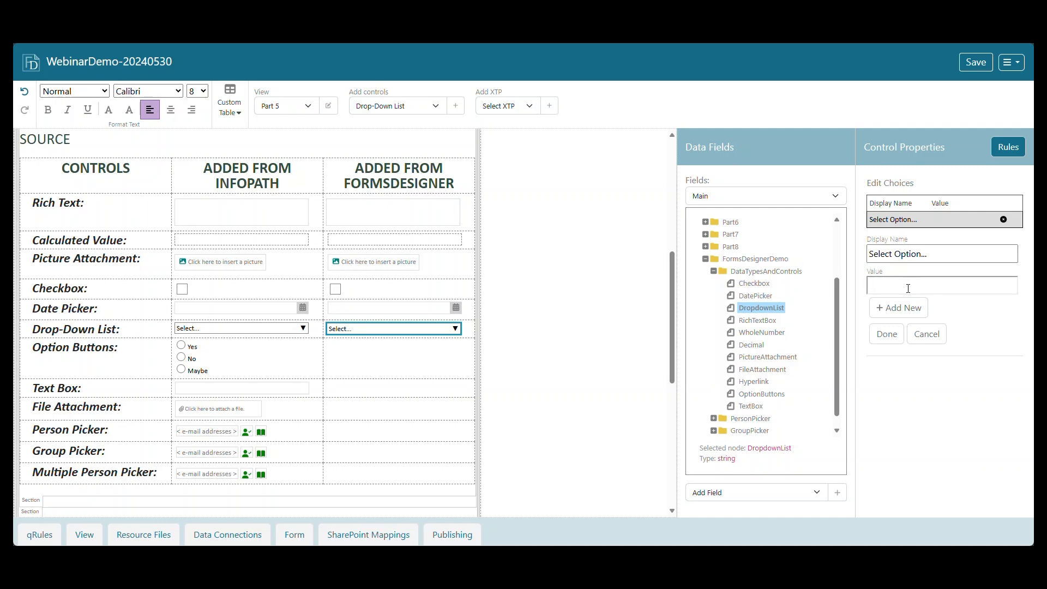
pyautogui.click(897, 335)
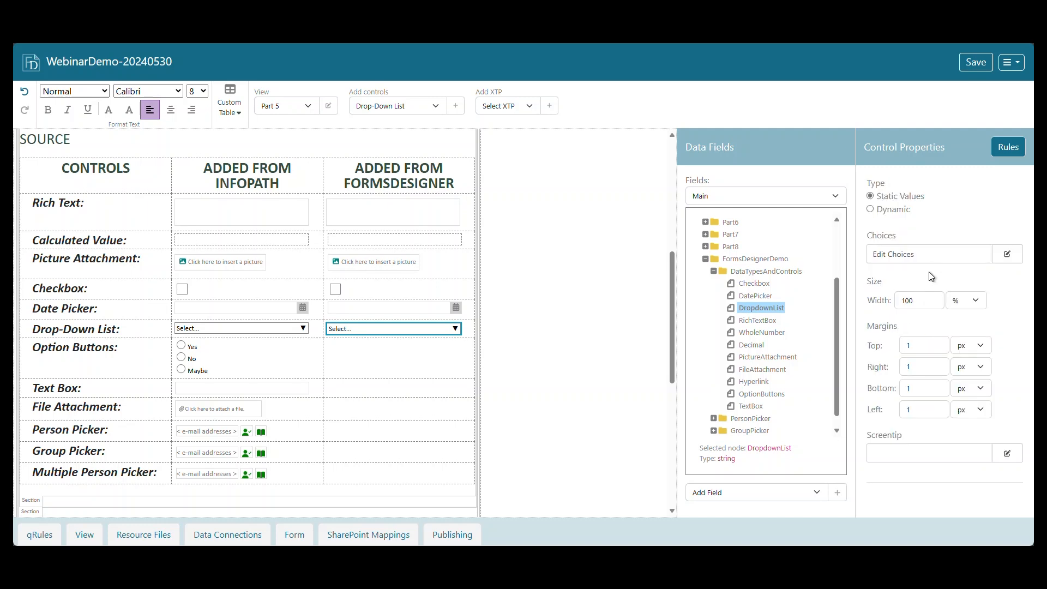
# Add a static choice with display name "Option 1" and value 1 to the new drop-down list.
pyautogui.click(1013, 257)
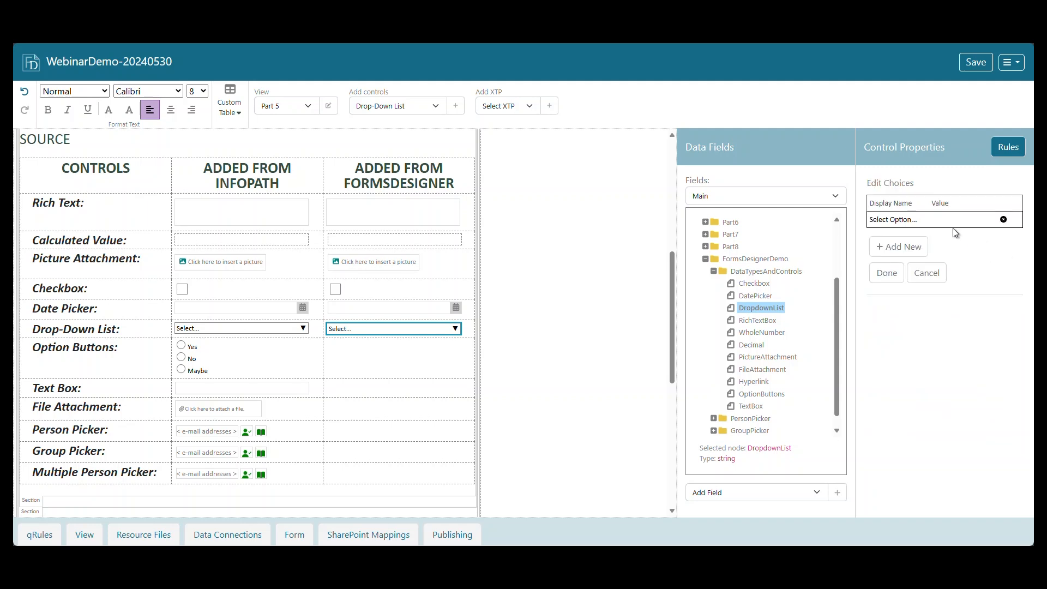
pyautogui.click(907, 247)
pyautogui.click(922, 262)
pyautogui.write('Option 1')
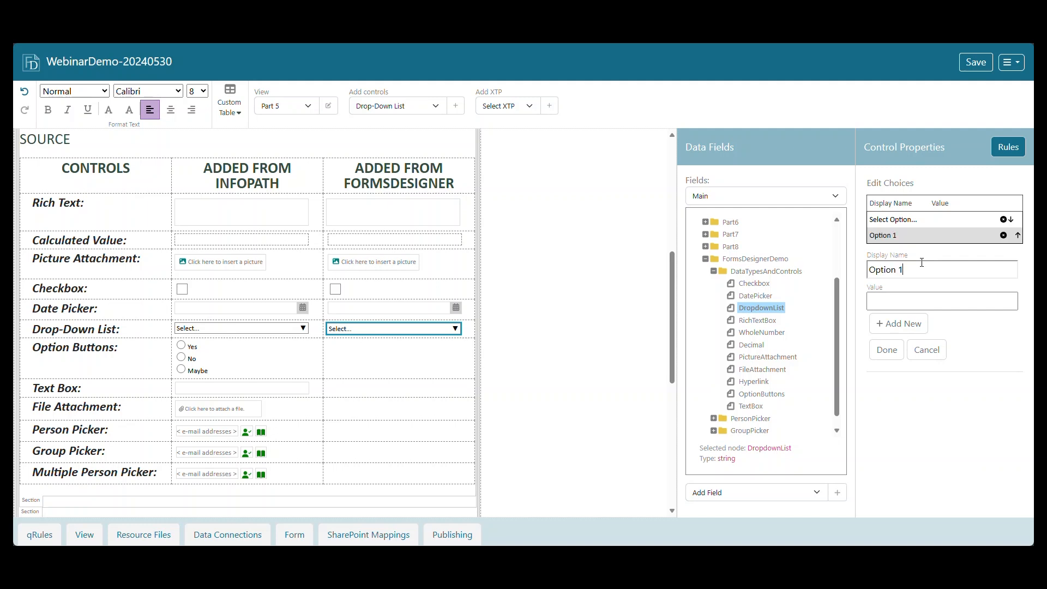
pyautogui.hotkey('ctrl', 'a')
pyautogui.hotkey('ctrl', 'c')
pyautogui.click(925, 294)
pyautogui.hotkey('ctrl', 'v')
pyautogui.hotkey('ctrl', 'a')
pyautogui.write('1')
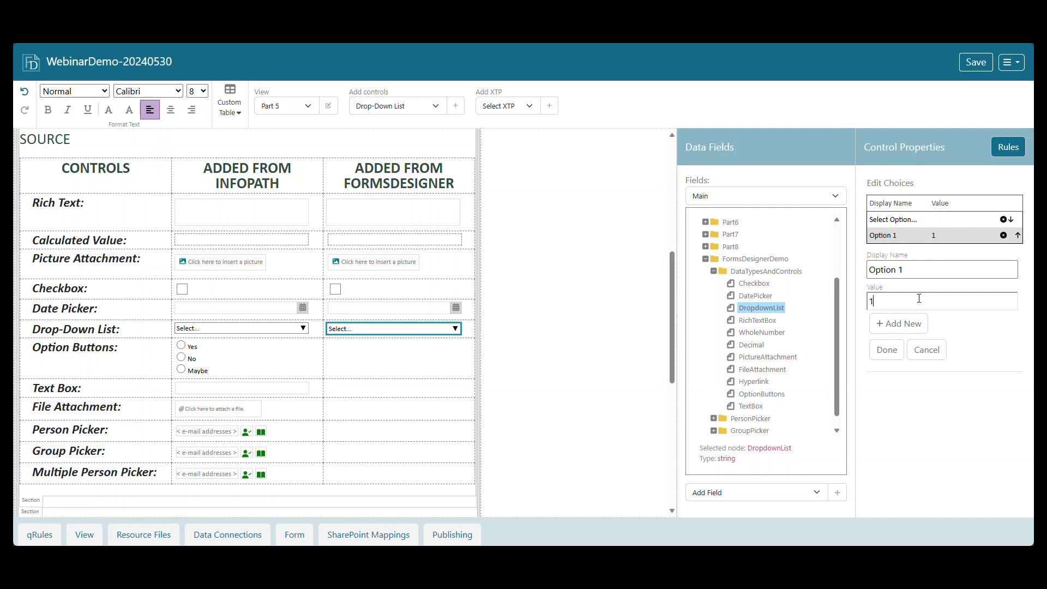
# Add a second numbered choice with display name "Option 2" and value 2 to the drop-down list.
pyautogui.click(900, 323)
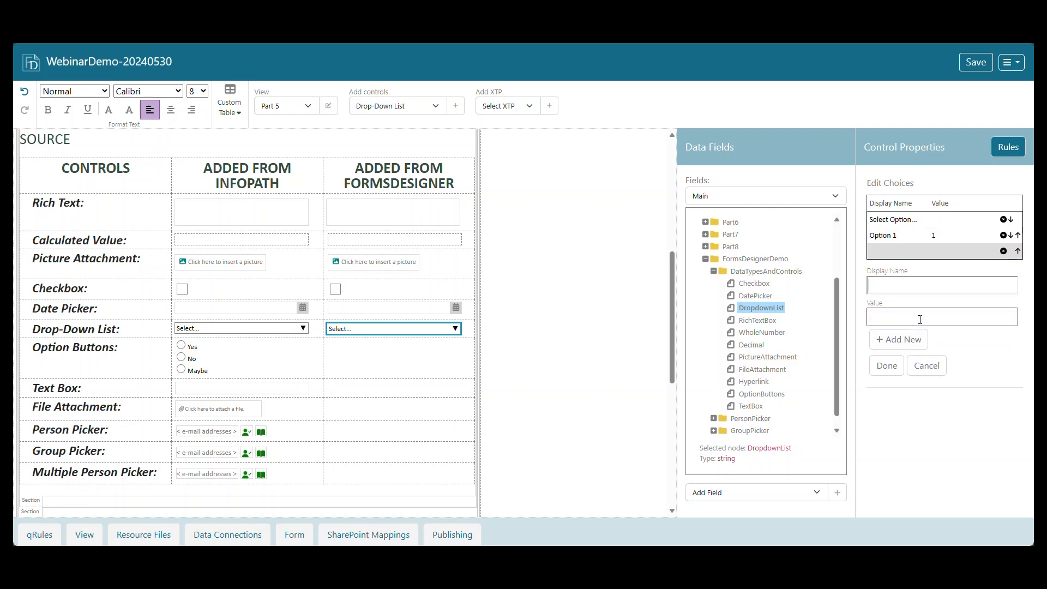
pyautogui.write('Optio')
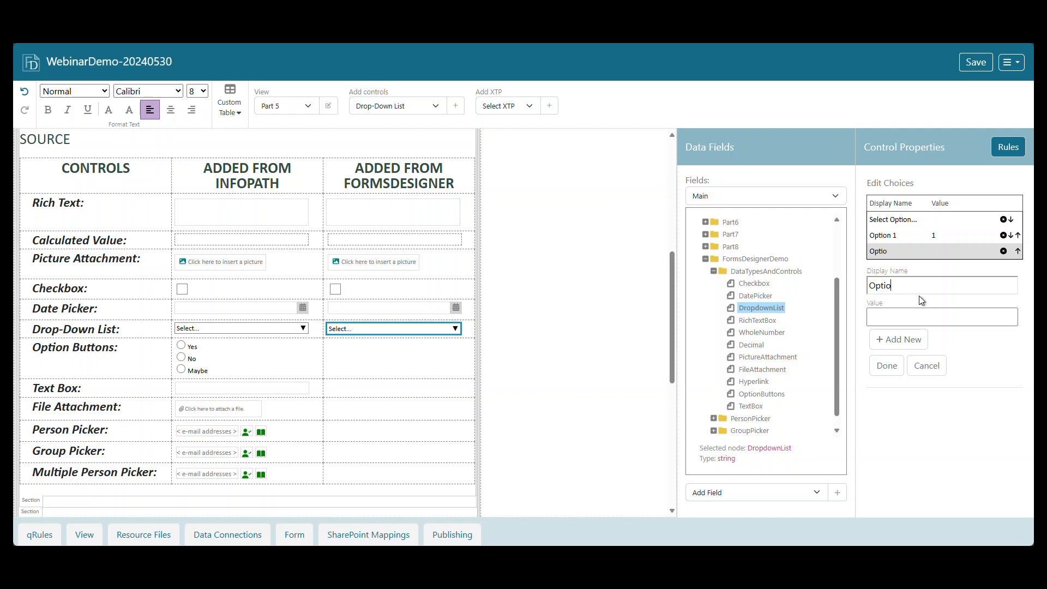
pyautogui.write('n 2')
pyautogui.press('Tab')
pyautogui.write('2')
# Add a third numbered choice with display name "Option 3" and value 3 to the drop-down list.
pyautogui.click(903, 348)
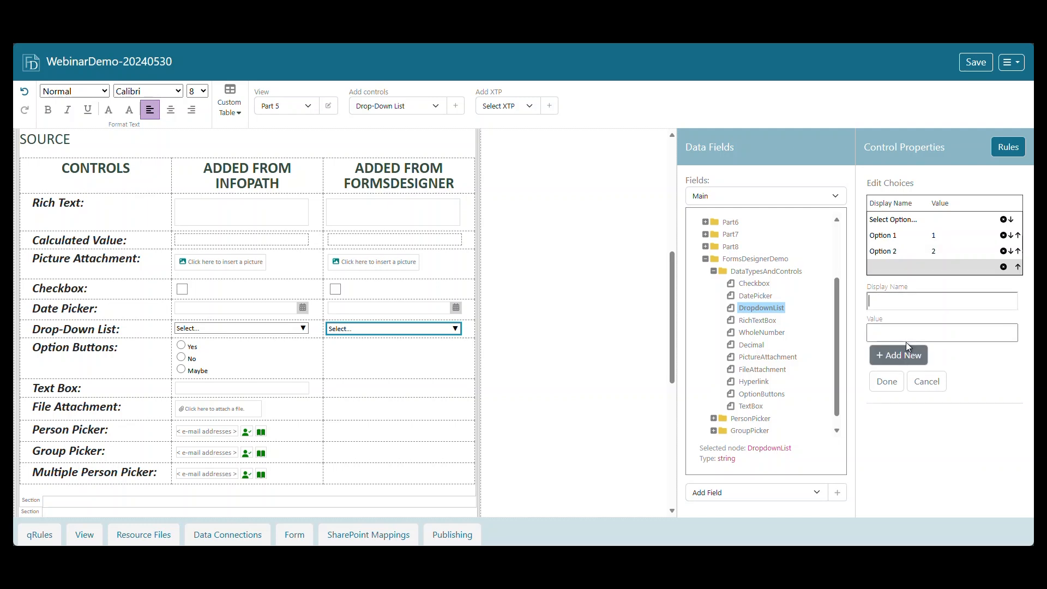
pyautogui.write('Option 3')
pyautogui.press('Tab')
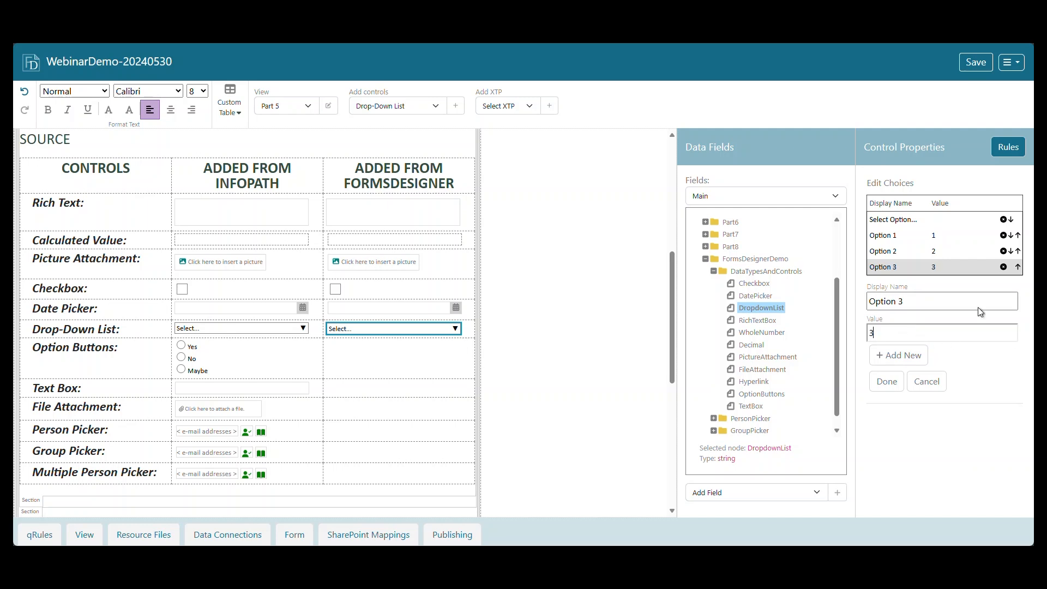
# Try reordering the numbered choices in the drop-down list and restore the order Option 1, Option 2, Option 3.
pyautogui.click(1012, 235)
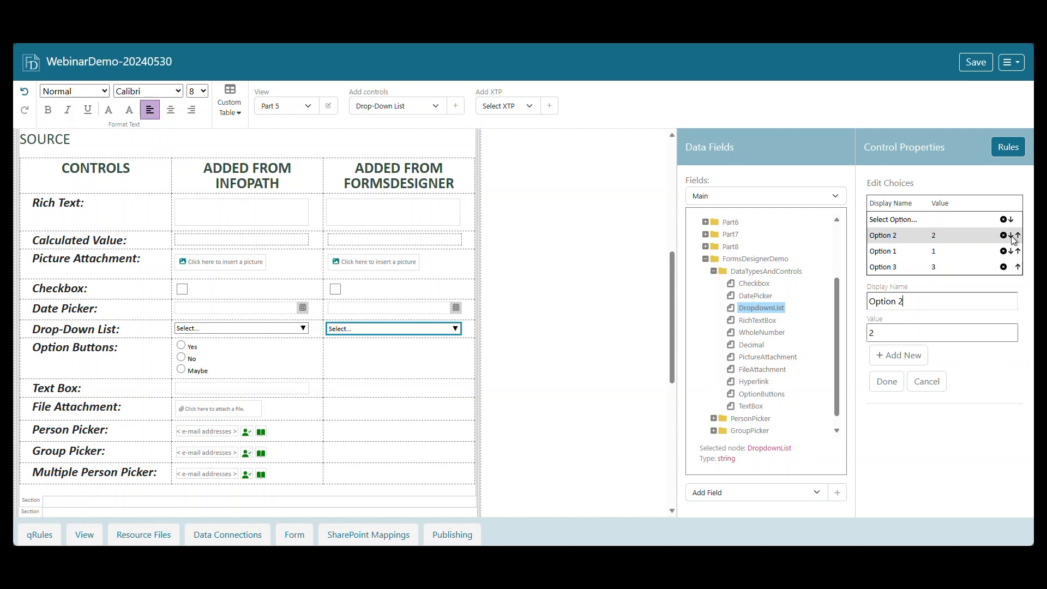
pyautogui.click(1012, 251)
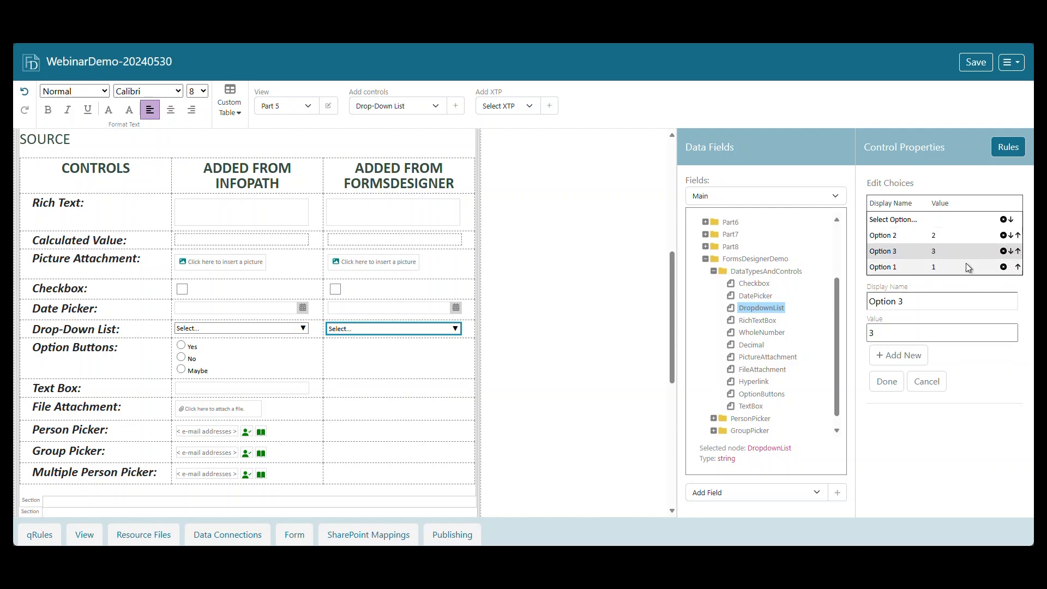
pyautogui.click(1018, 252)
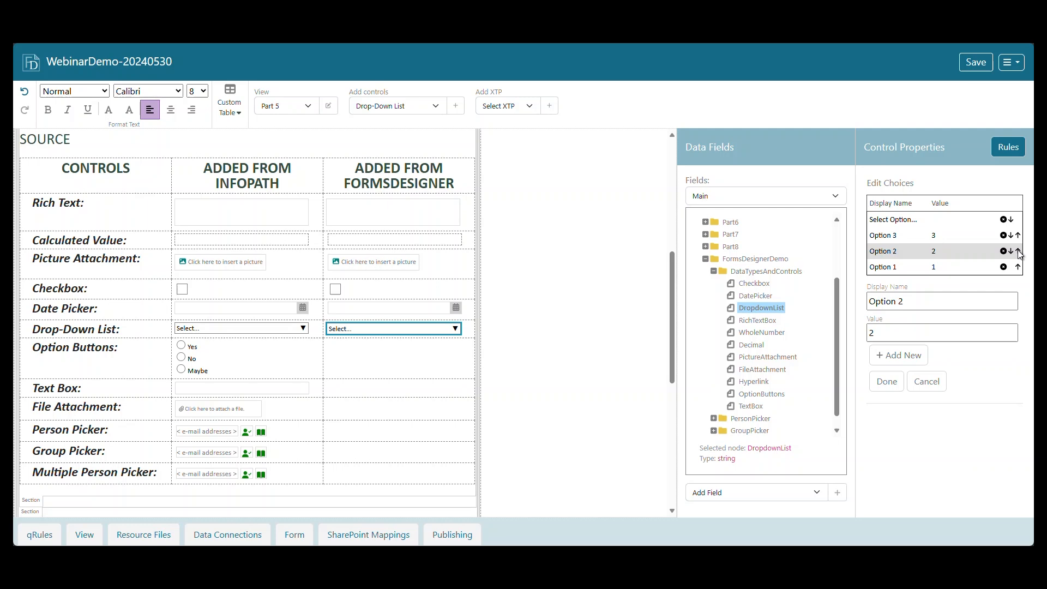
pyautogui.click(1020, 265)
pyautogui.click(1019, 253)
pyautogui.click(1019, 264)
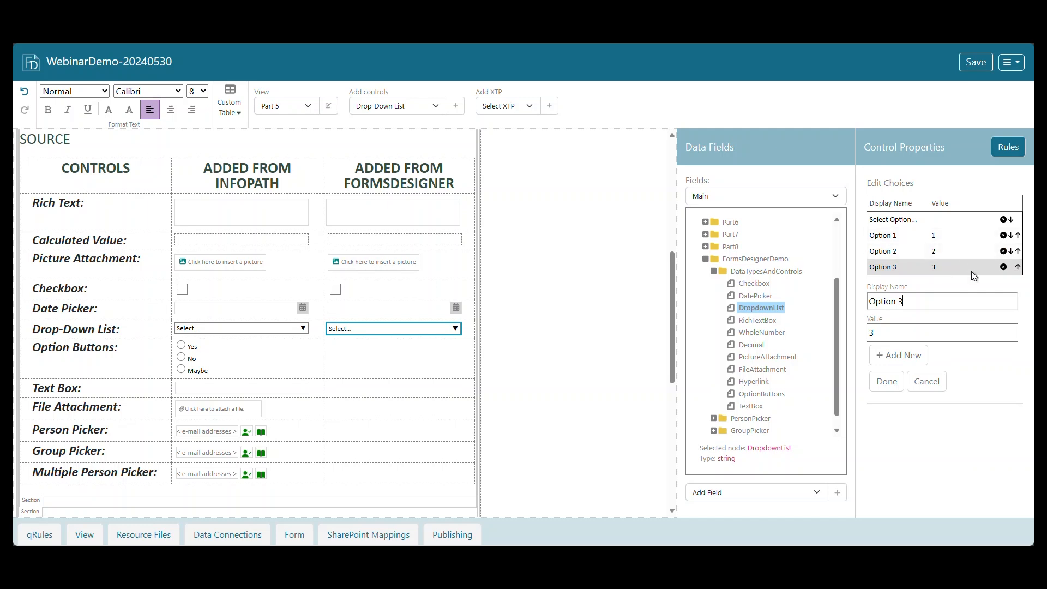
# Accept the edited static choices of the drop-down list.
pyautogui.click(888, 389)
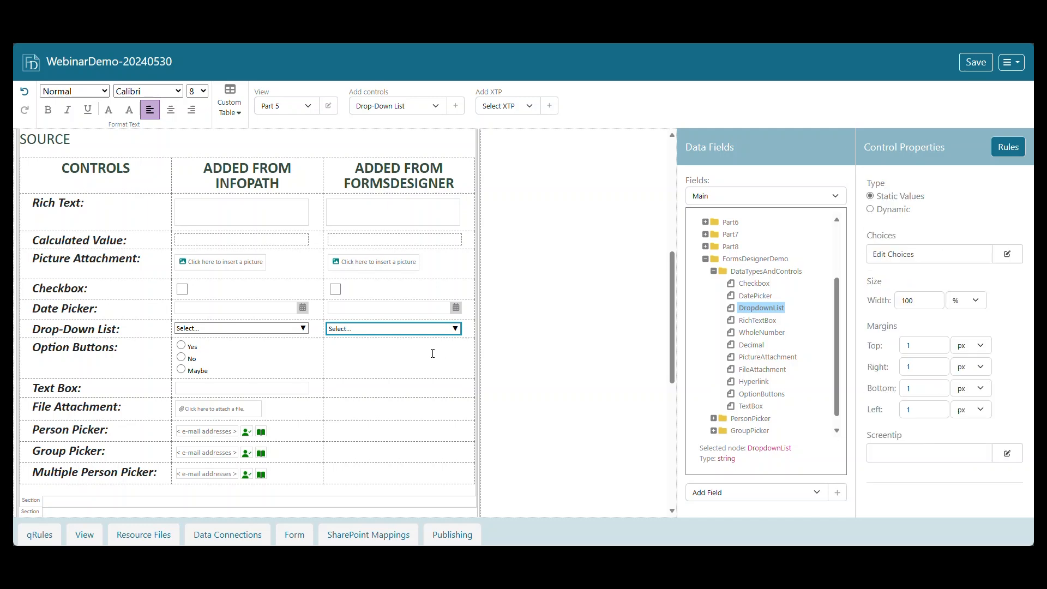
# Insert 2 option buttons bound to the OptionButtons field in the Added from FormsDesigner column, labelled Yes and No, without a blank line above.
pyautogui.click(415, 360)
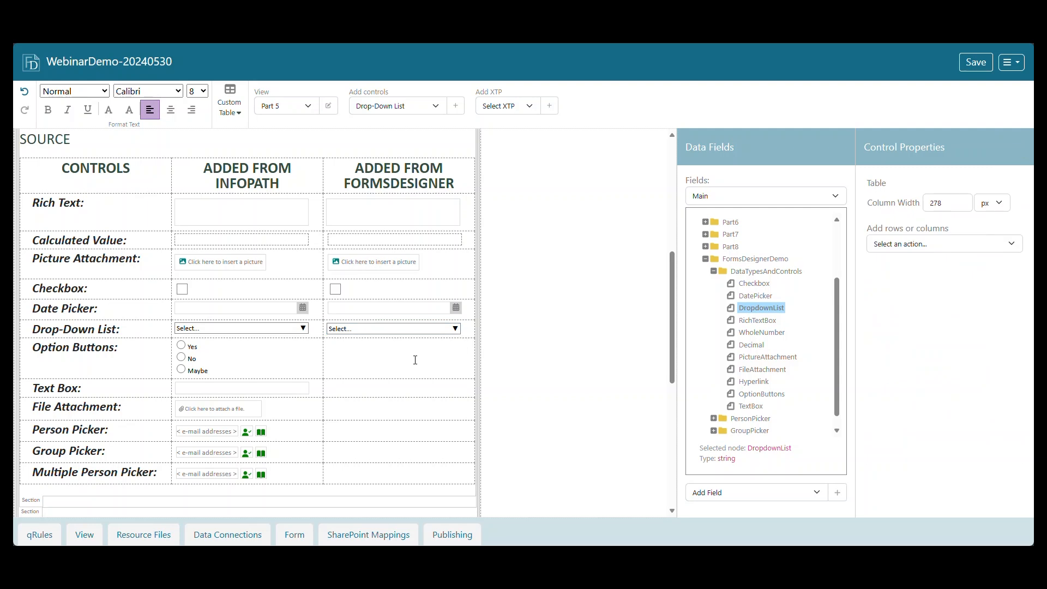
pyautogui.click(436, 105)
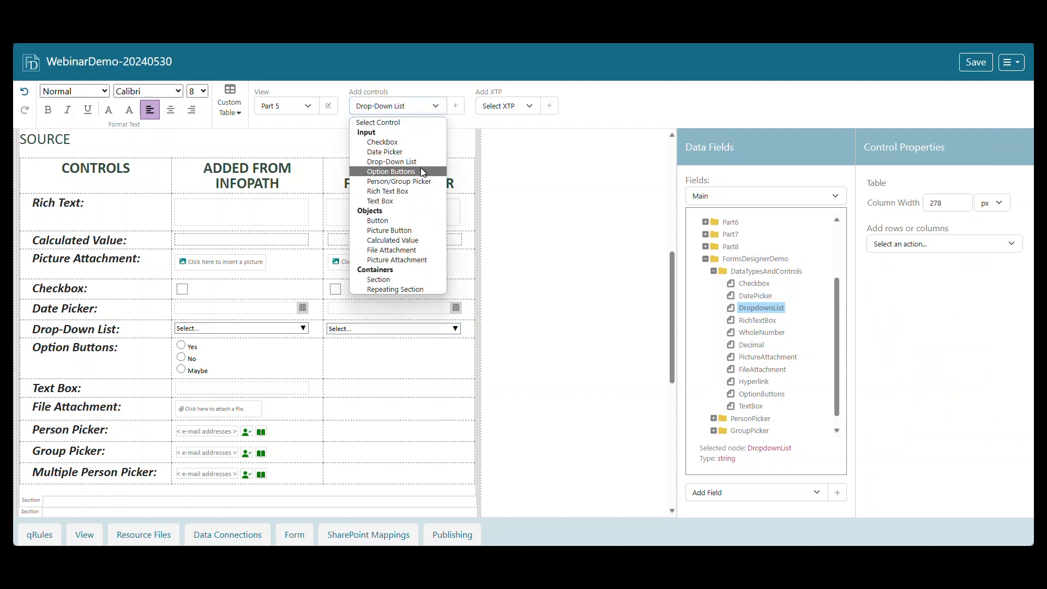
pyautogui.click(420, 168)
pyautogui.click(455, 107)
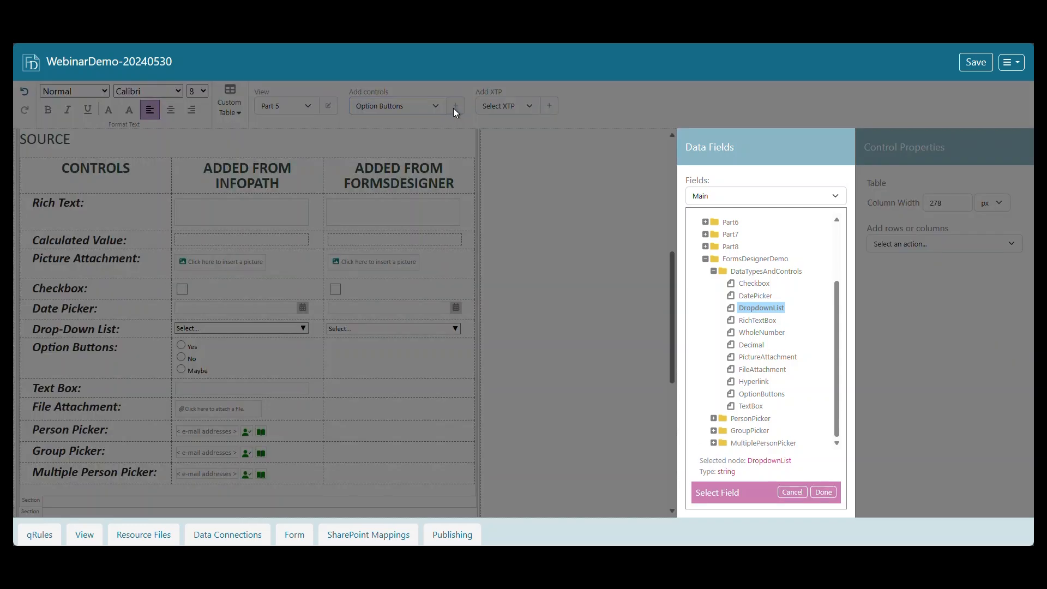
pyautogui.click(758, 394)
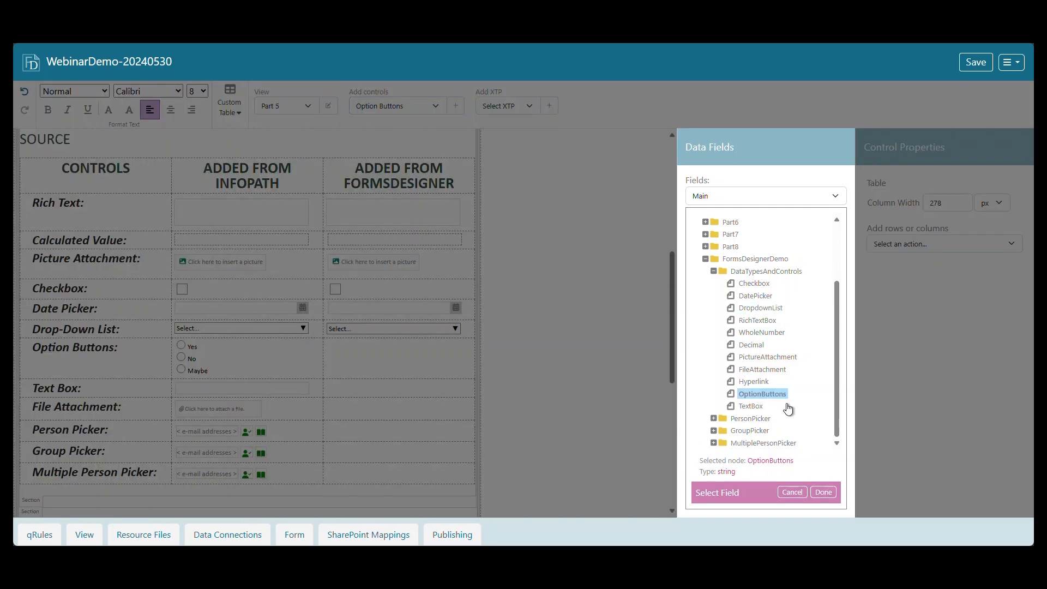
pyautogui.click(824, 493)
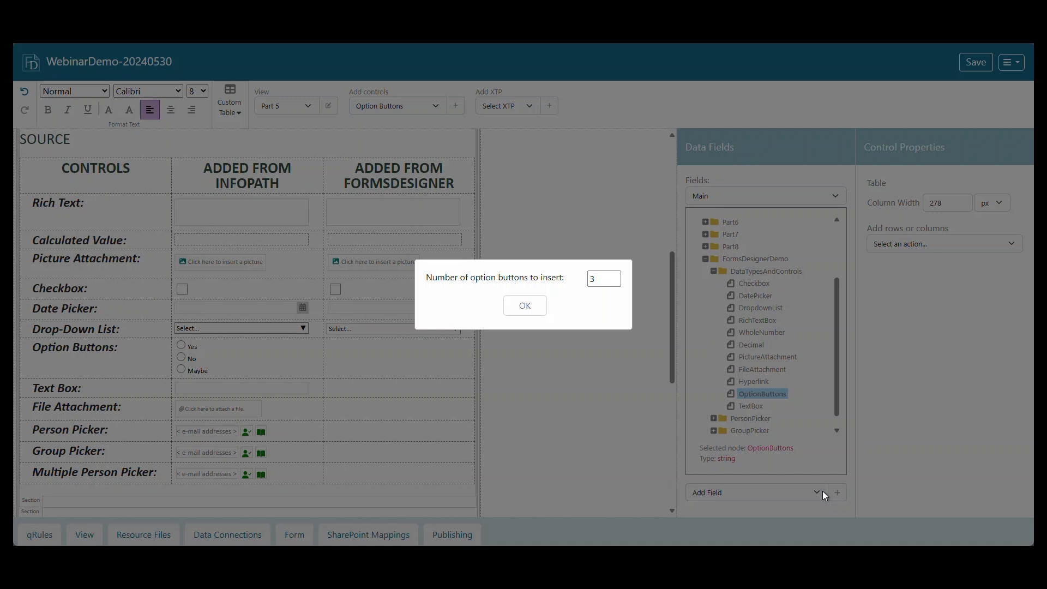
pyautogui.click(589, 287)
pyautogui.press('BackSpace')
pyautogui.write('2')
pyautogui.click(541, 308)
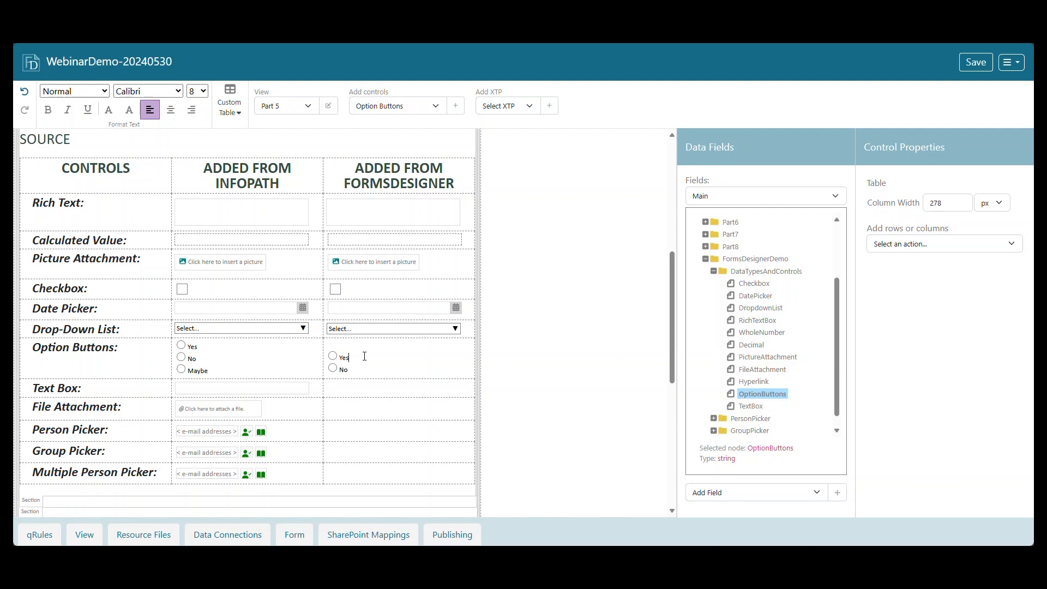
pyautogui.press('BackSpace')
# Add a Text Box control bound to the TextBox field in the Text Box row of the Added from FormsDesigner column.
pyautogui.click(440, 106)
pyautogui.click(376, 200)
pyautogui.click(454, 106)
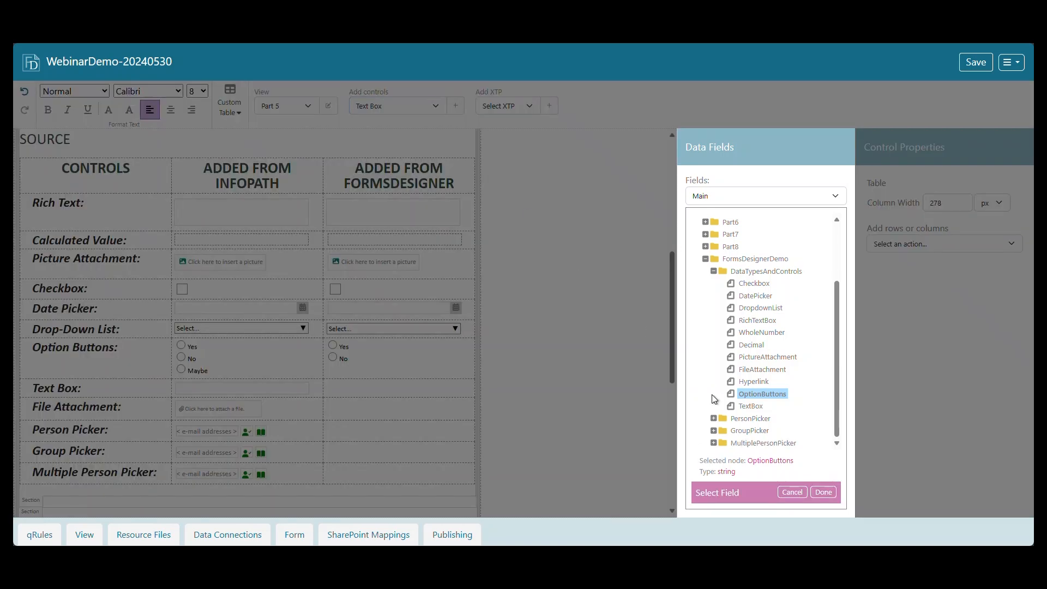
pyautogui.click(751, 406)
pyautogui.click(824, 492)
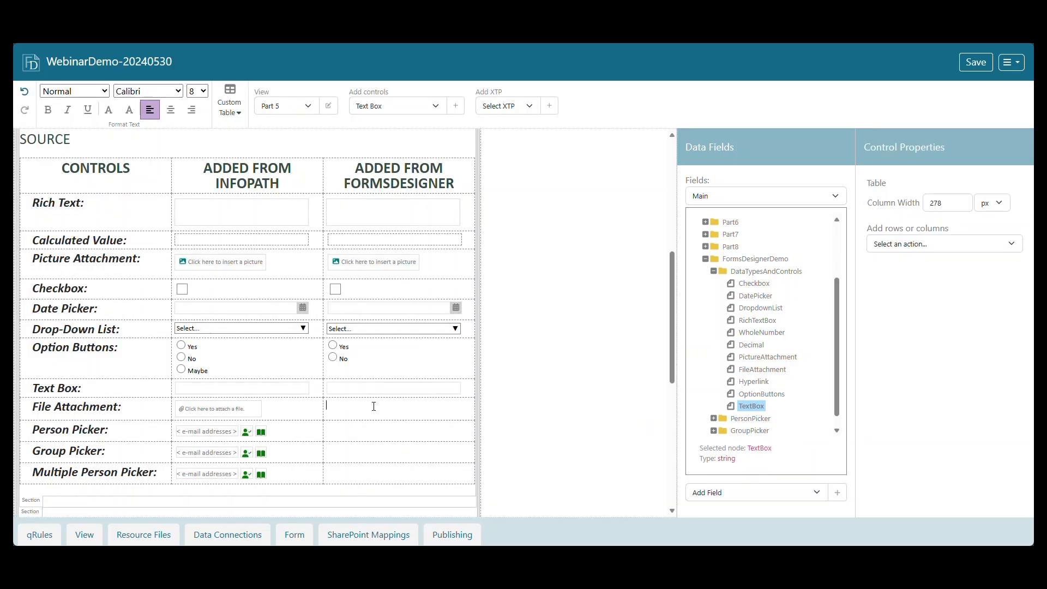
# Add a File Attachment control bound to the FileAttachment field in its row of the Added from FormsDesigner column.
pyautogui.click(436, 107)
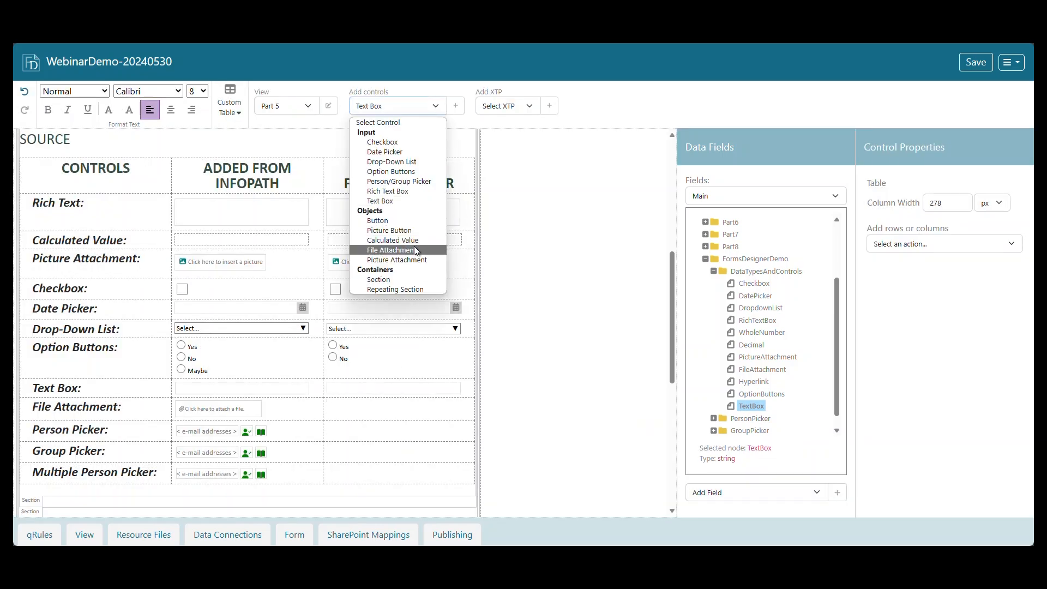
pyautogui.click(417, 250)
pyautogui.click(456, 106)
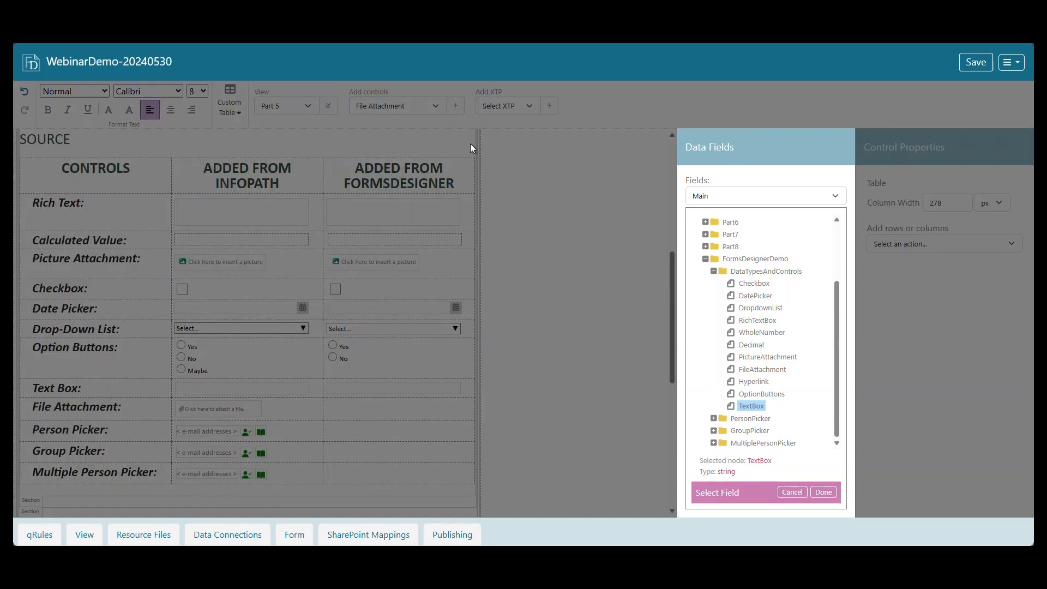
pyautogui.click(764, 371)
pyautogui.click(823, 493)
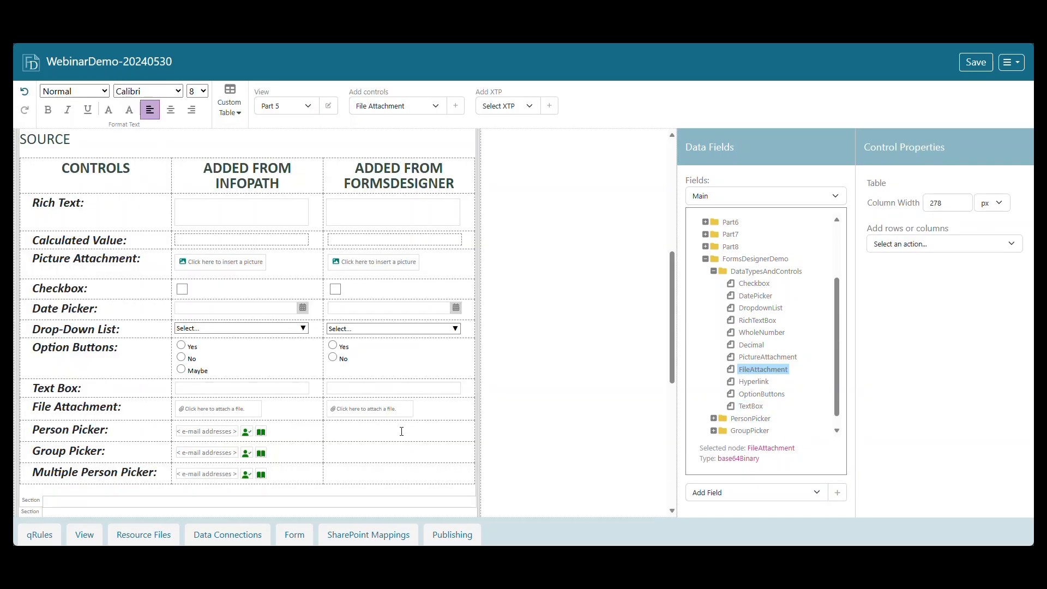
# Add a Person/Group Picker control bound to the PersonPicker group in the Person Picker row and show its selection settings.
pyautogui.click(425, 107)
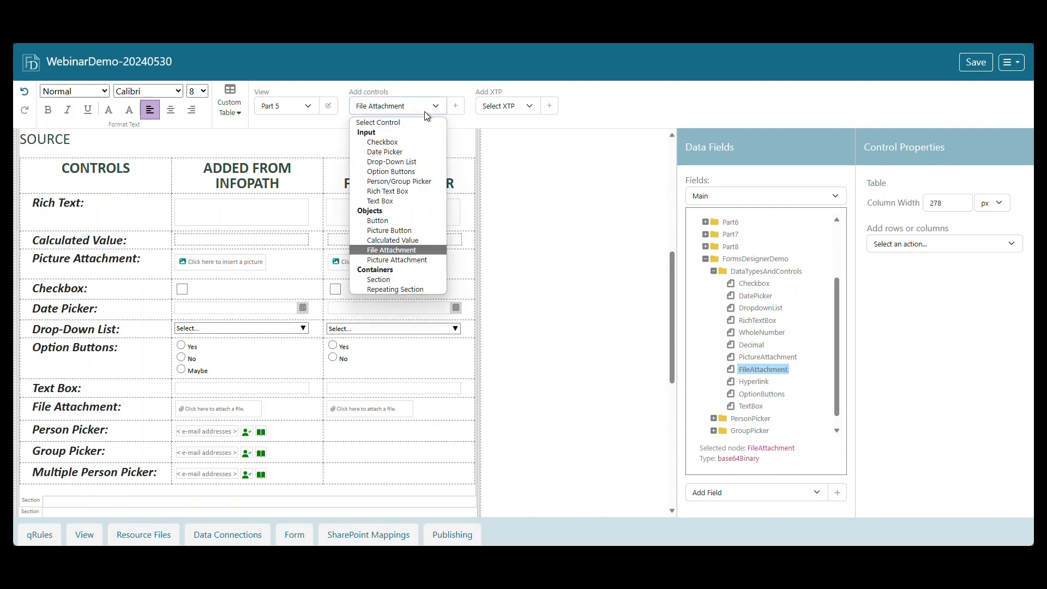
pyautogui.click(420, 182)
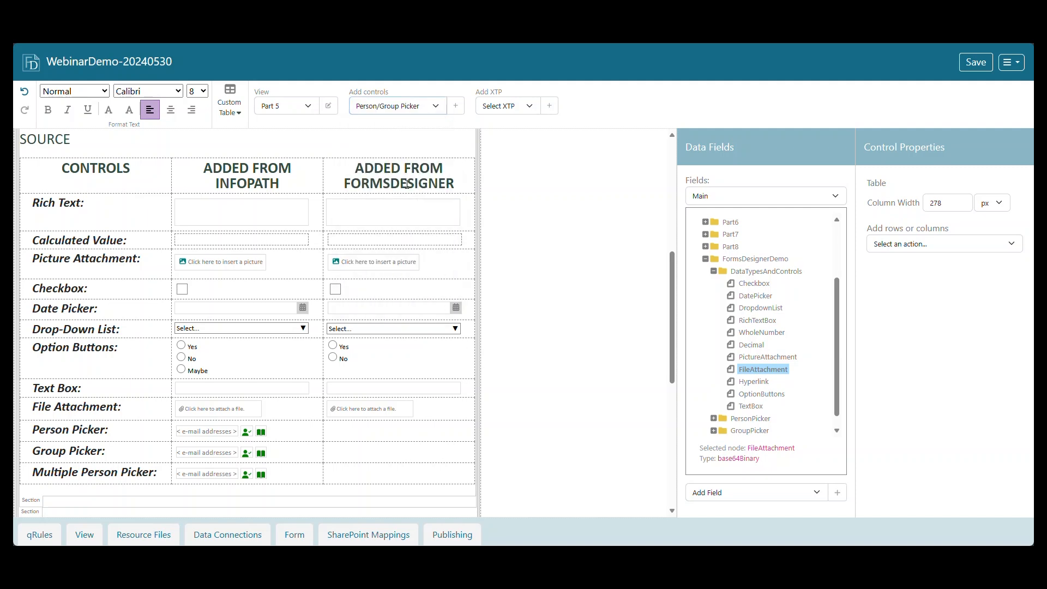
pyautogui.click(462, 107)
pyautogui.click(714, 419)
pyautogui.scroll(-1, 785, 392)
pyautogui.click(721, 420)
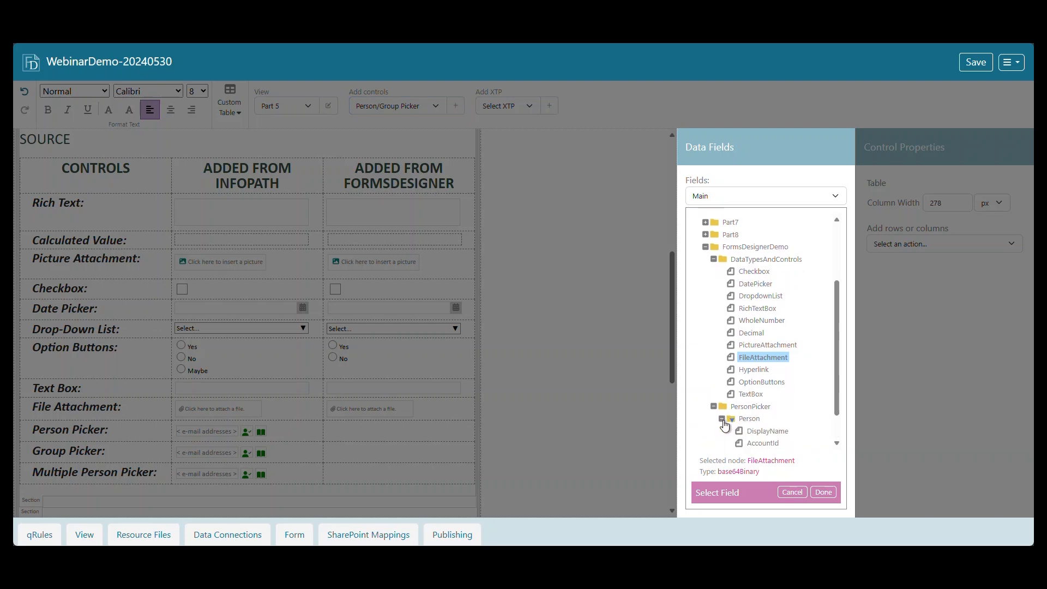
pyautogui.scroll(-3, 780, 417)
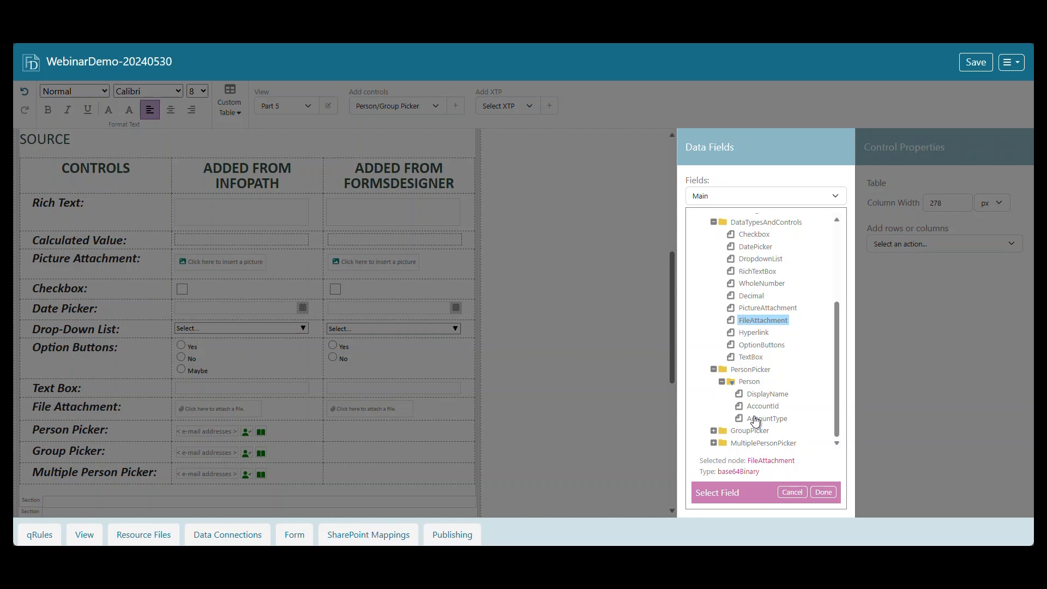
pyautogui.click(758, 371)
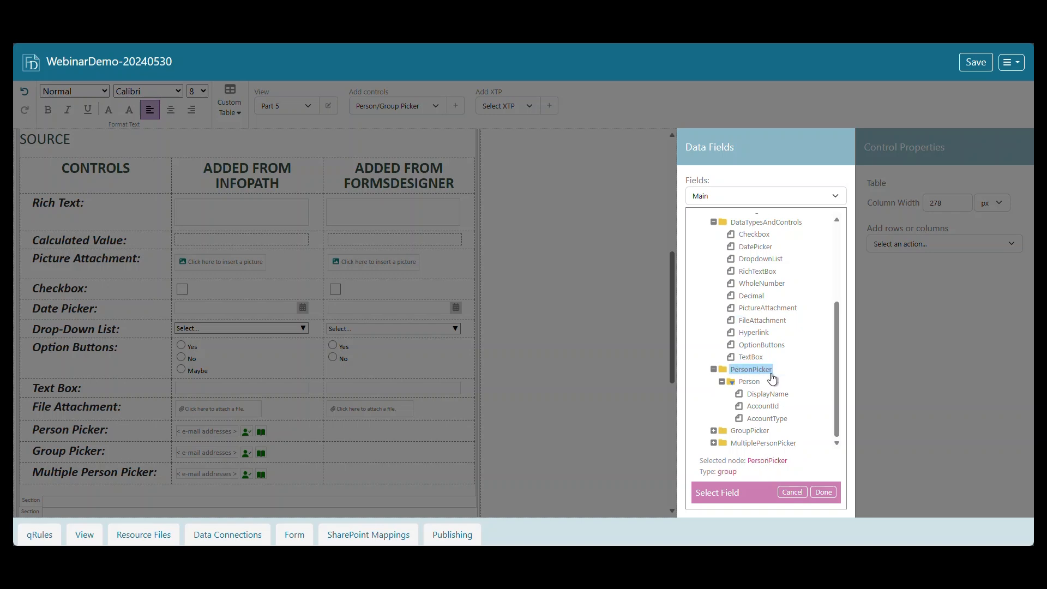
pyautogui.click(823, 491)
pyautogui.scroll(-2, 464, 436)
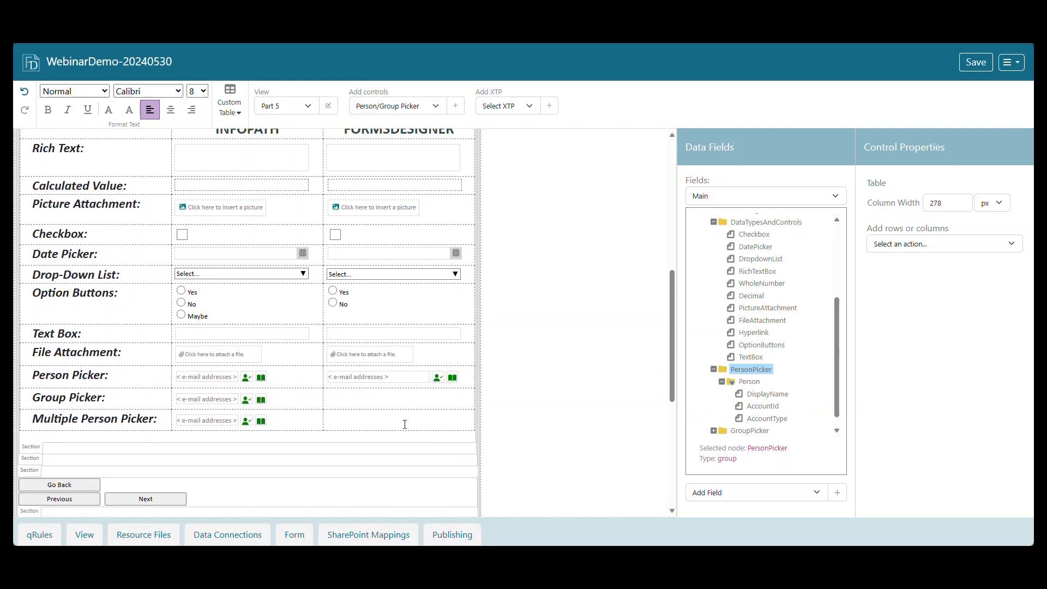
pyautogui.click(400, 378)
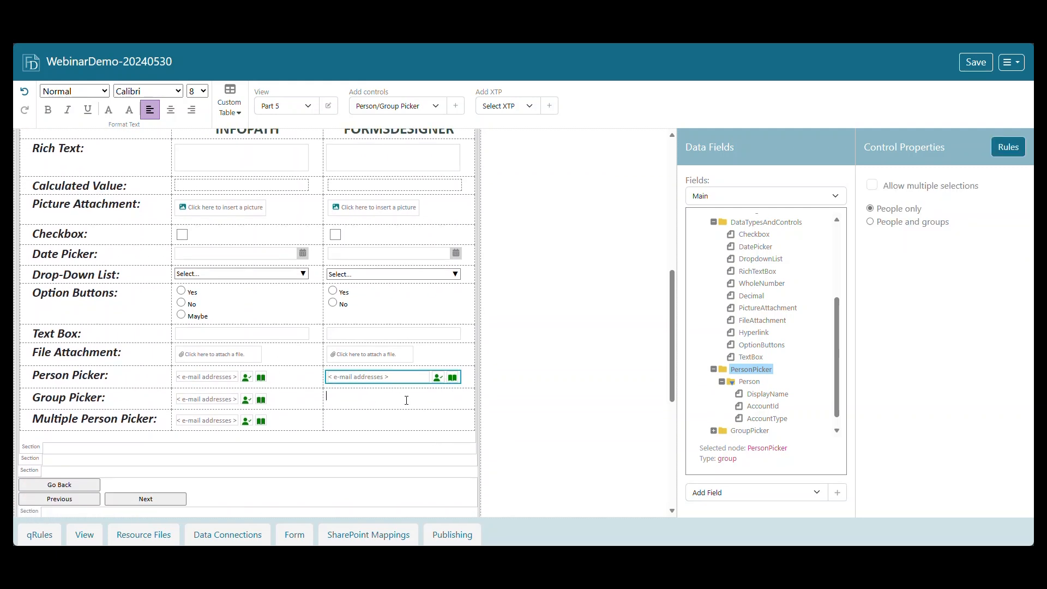
# Add a Person/Group Picker control bound to the GroupPicker group in the Group Picker row of the Added from FormsDesigner column.
pyautogui.click(456, 107)
pyautogui.click(714, 431)
pyautogui.click(723, 432)
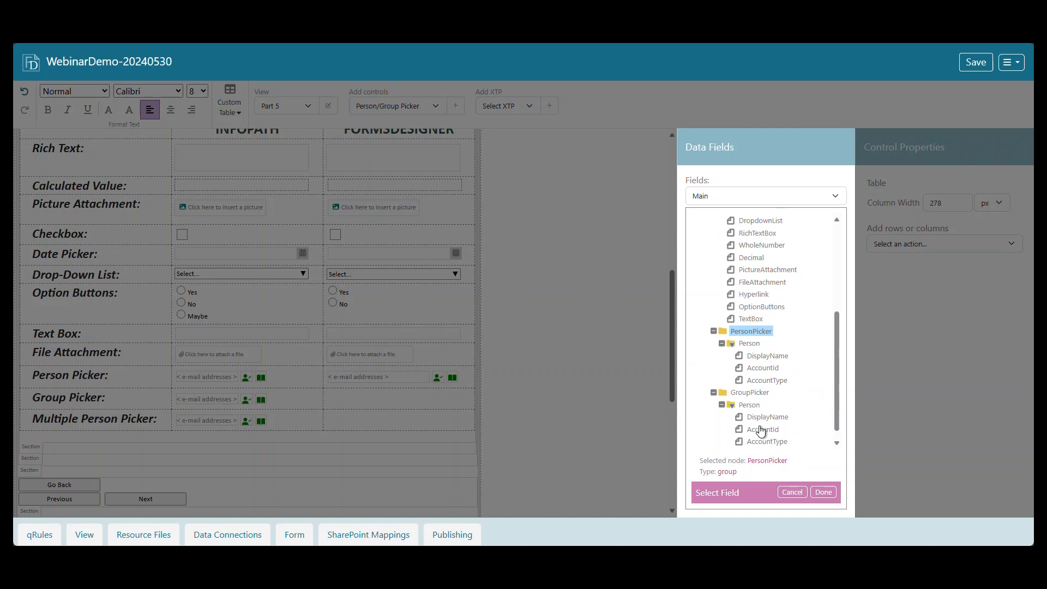
pyautogui.click(767, 386)
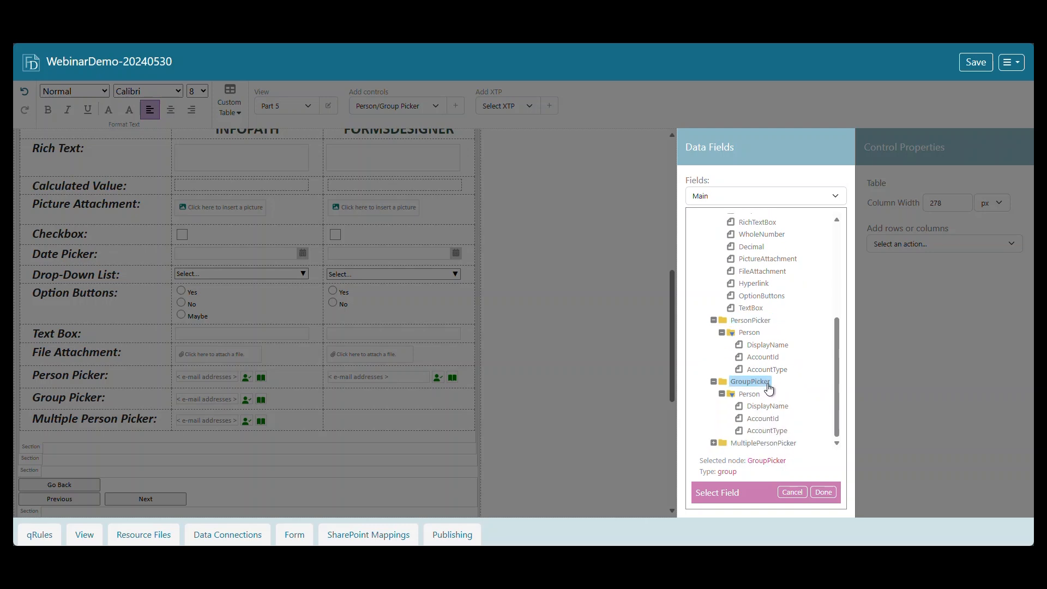
pyautogui.click(823, 492)
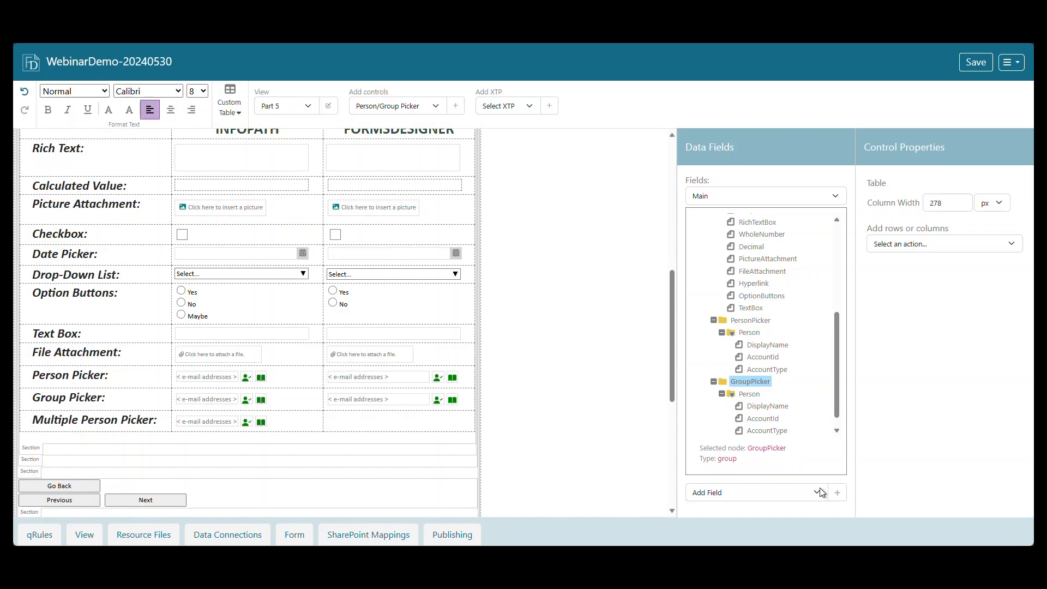
# Set the new picker in the Group Picker row to accept people and groups.
pyautogui.click(416, 402)
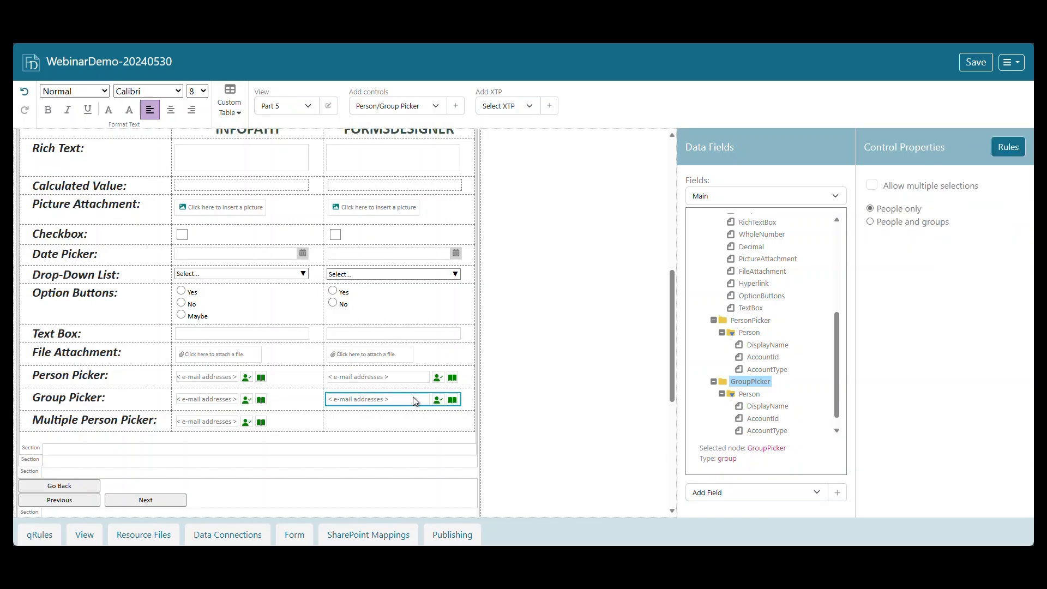
pyautogui.click(872, 222)
pyautogui.click(440, 425)
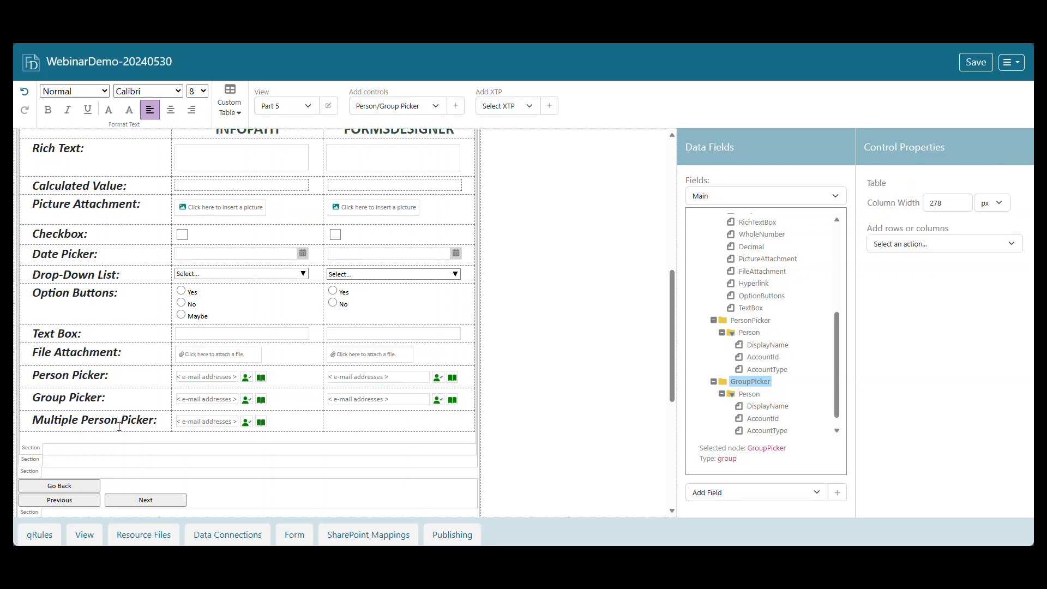
# Add a Person/Group Picker control bound to the MultiplePersonPicker group in the Multiple Person Picker row of the FormsDesigner column.
pyautogui.click(456, 107)
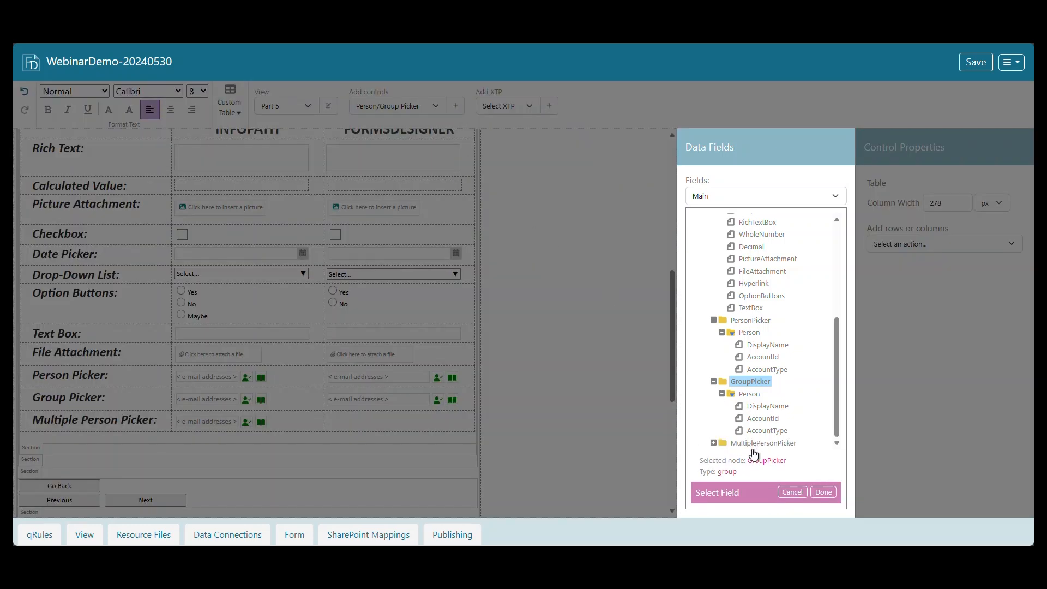
pyautogui.click(715, 444)
pyautogui.scroll(-2, 715, 444)
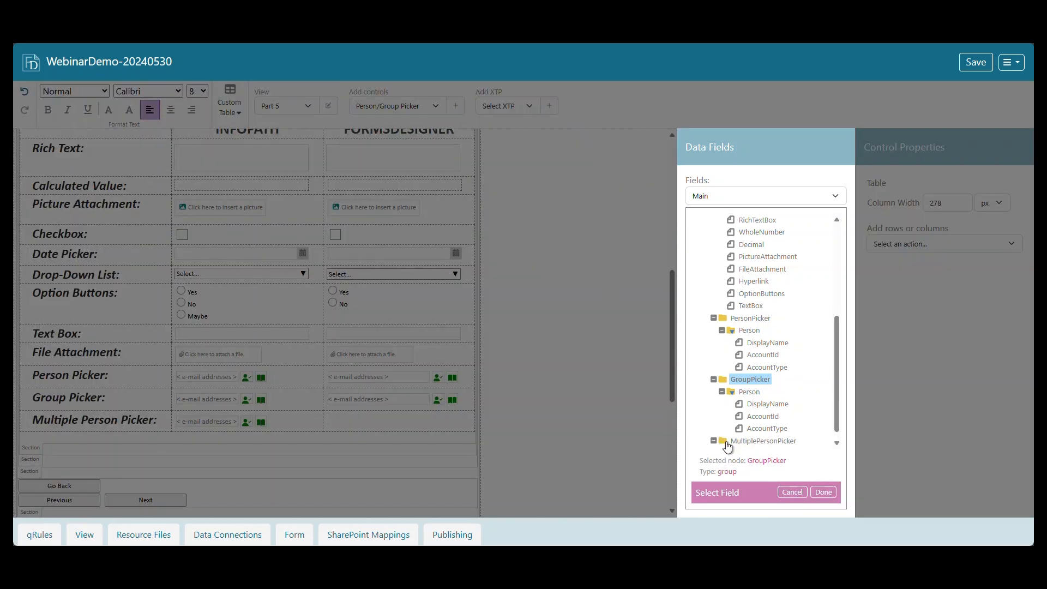
pyautogui.click(786, 396)
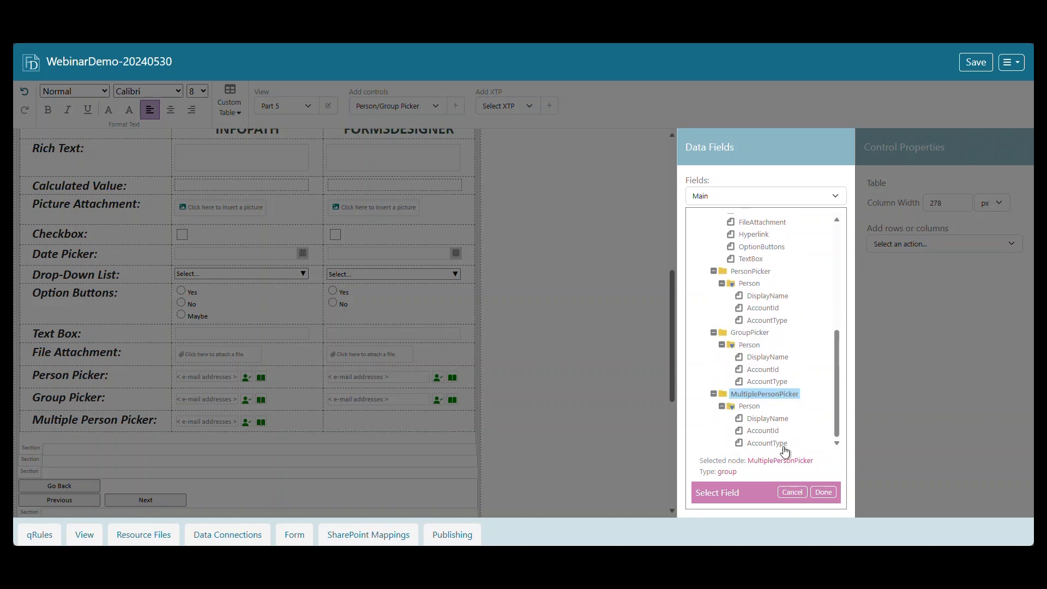
pyautogui.click(824, 493)
# Allow multiple selections on the new picker in the Multiple Person Picker row and save the form template.
pyautogui.click(427, 427)
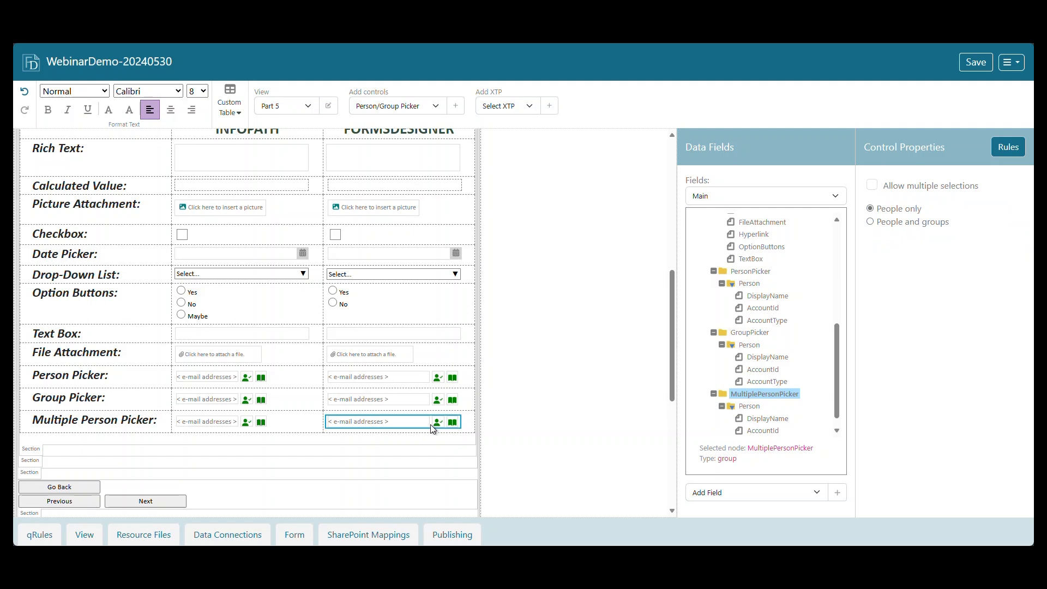
pyautogui.click(873, 186)
pyautogui.click(972, 64)
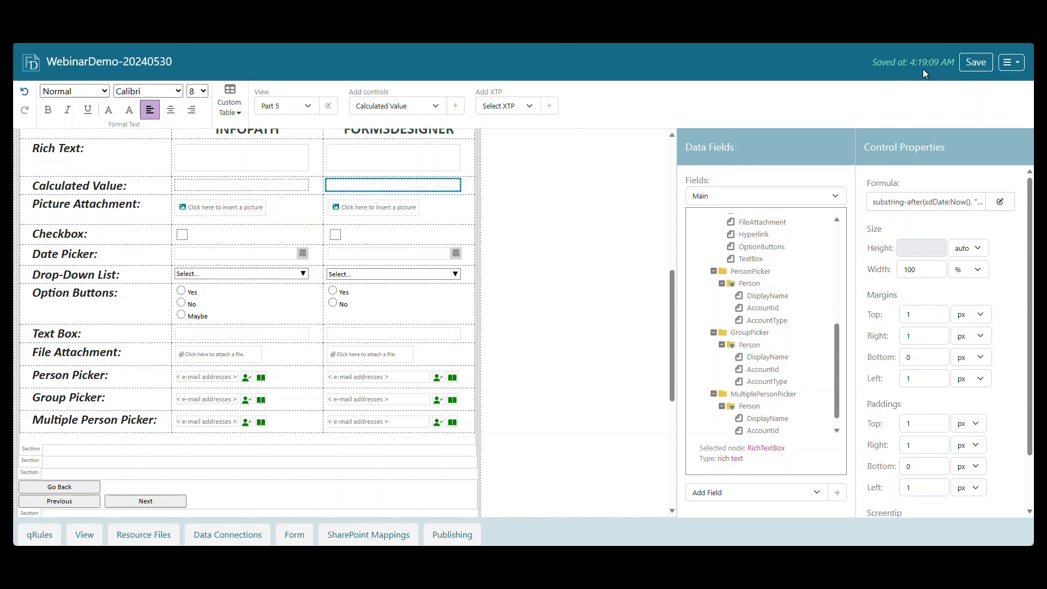
# Open the form for filling out, go to Part V and look over its controls in both columns.
pyautogui.click(1023, 66)
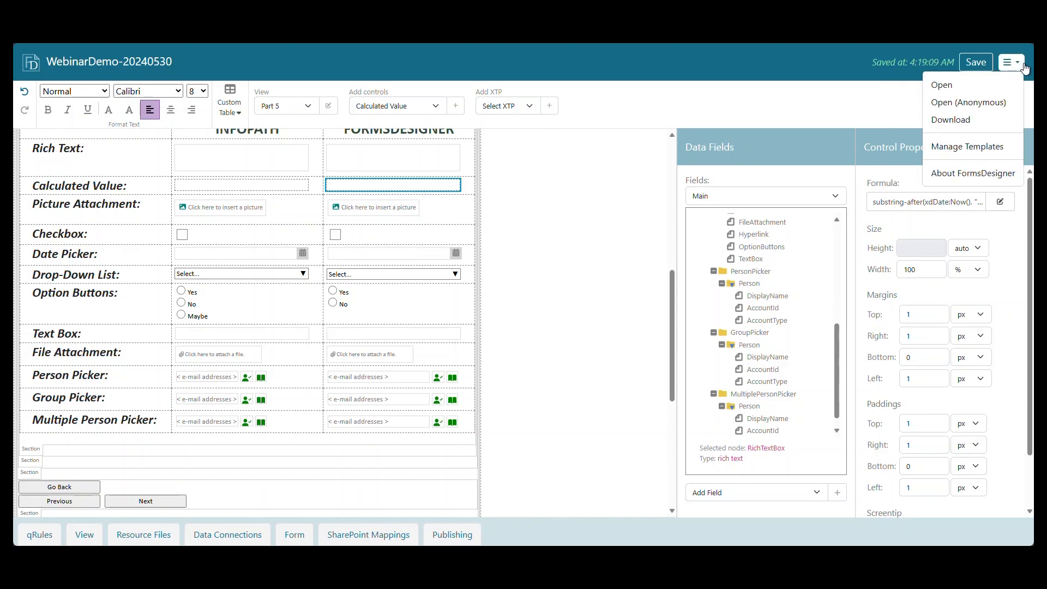
pyautogui.click(1007, 84)
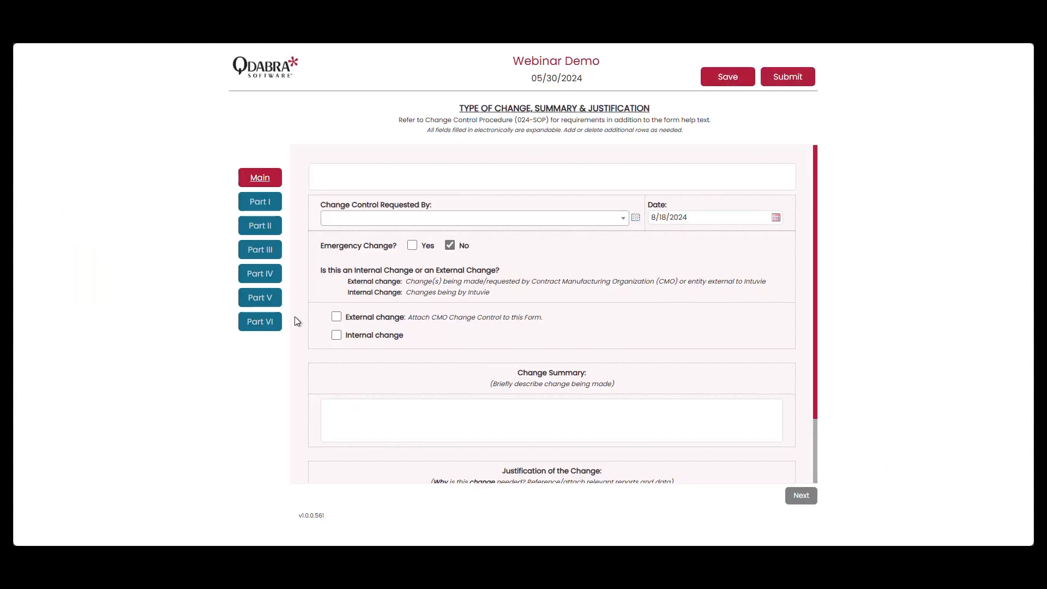
pyautogui.click(260, 297)
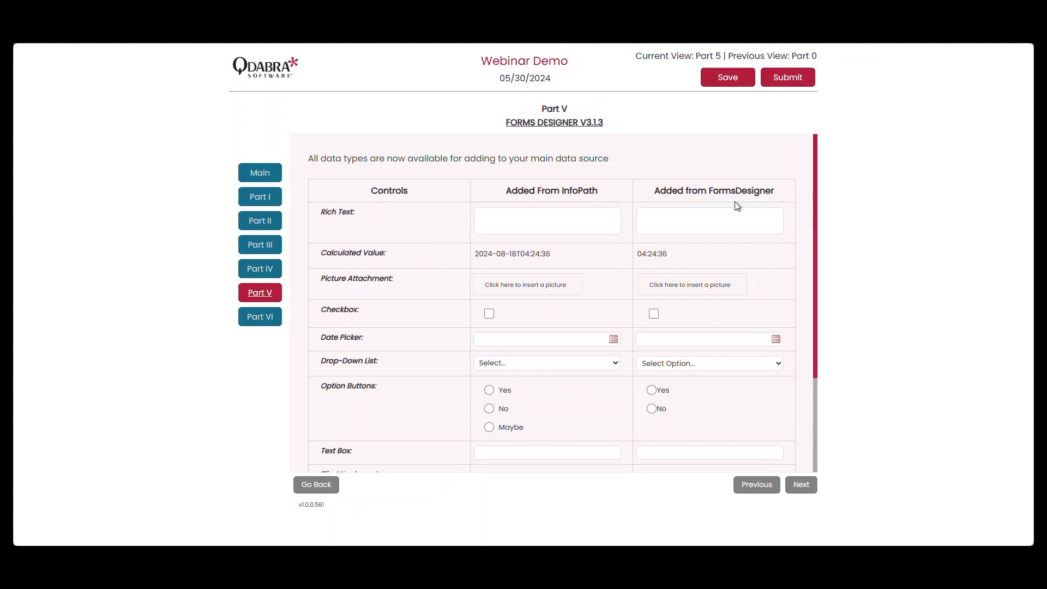
pyautogui.scroll(-3, 727, 289)
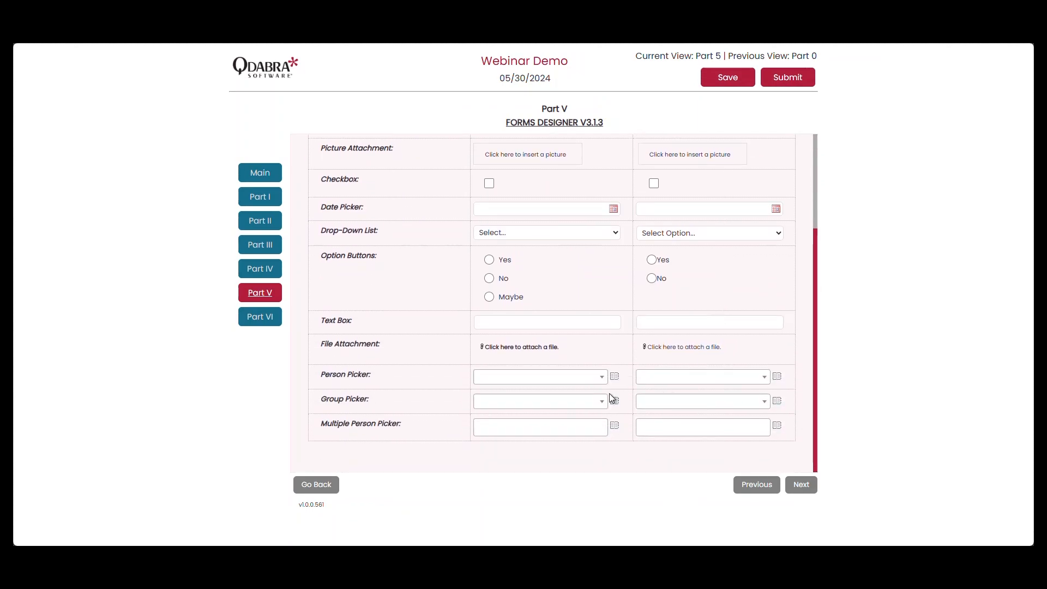
pyautogui.scroll(1, 698, 400)
pyautogui.scroll(3, 698, 400)
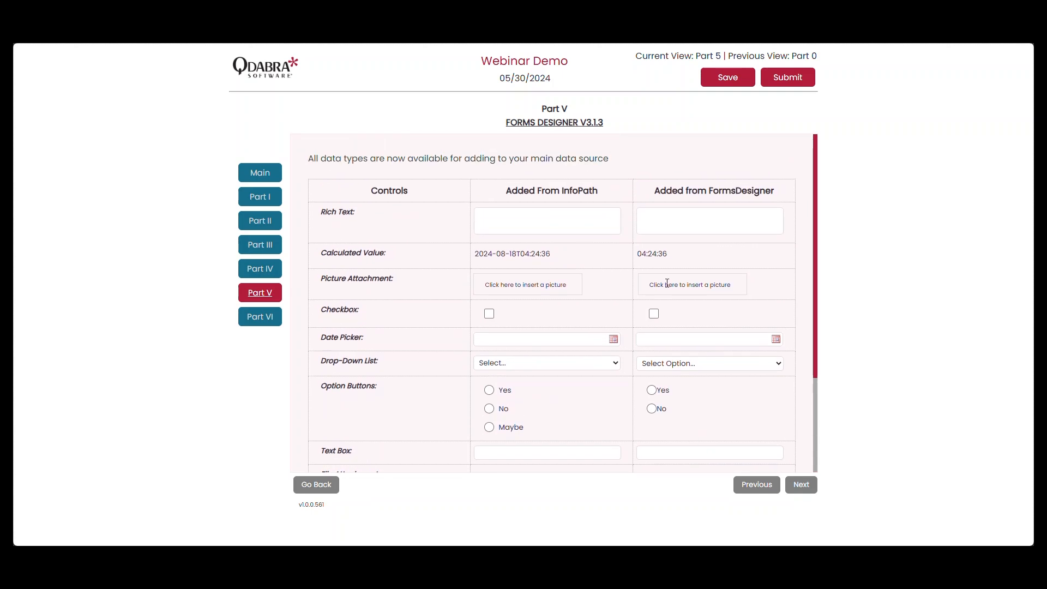
pyautogui.click(579, 226)
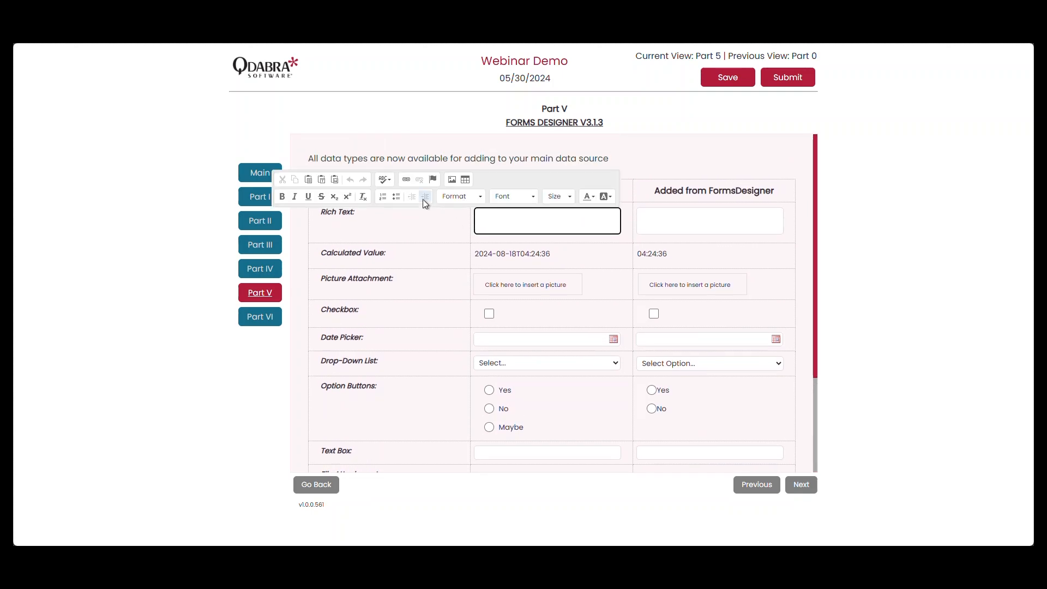
pyautogui.click(407, 179)
pyautogui.click(492, 265)
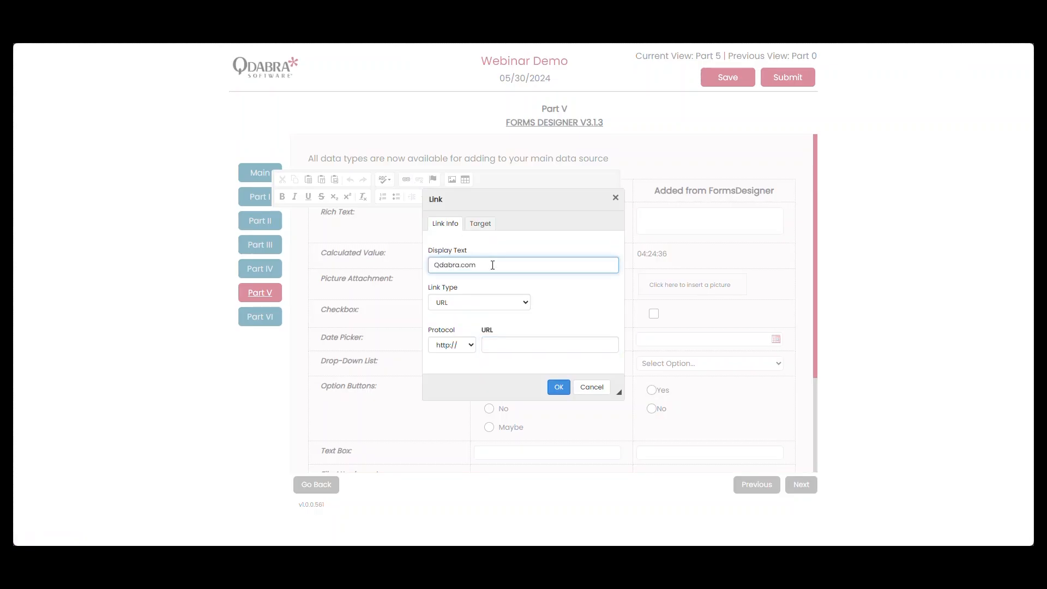
pyautogui.click(469, 346)
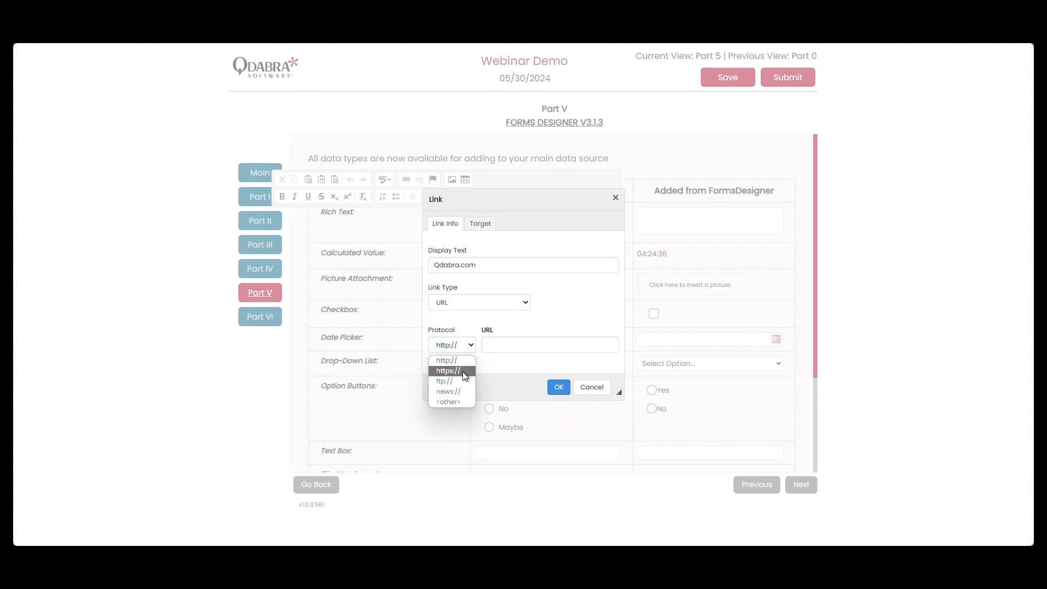
pyautogui.click(462, 371)
pyautogui.click(505, 346)
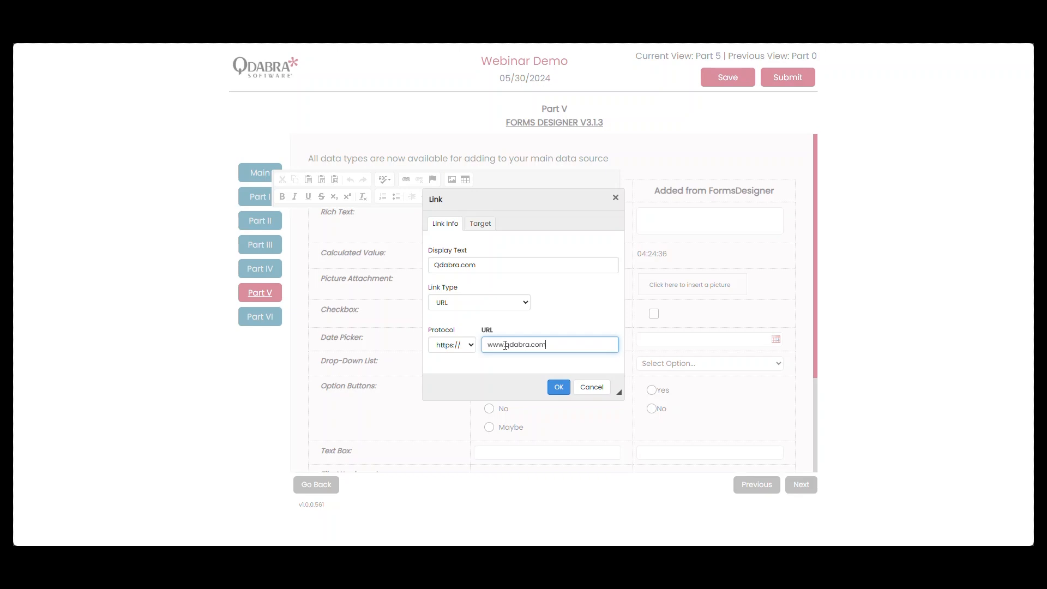
pyautogui.press('Return')
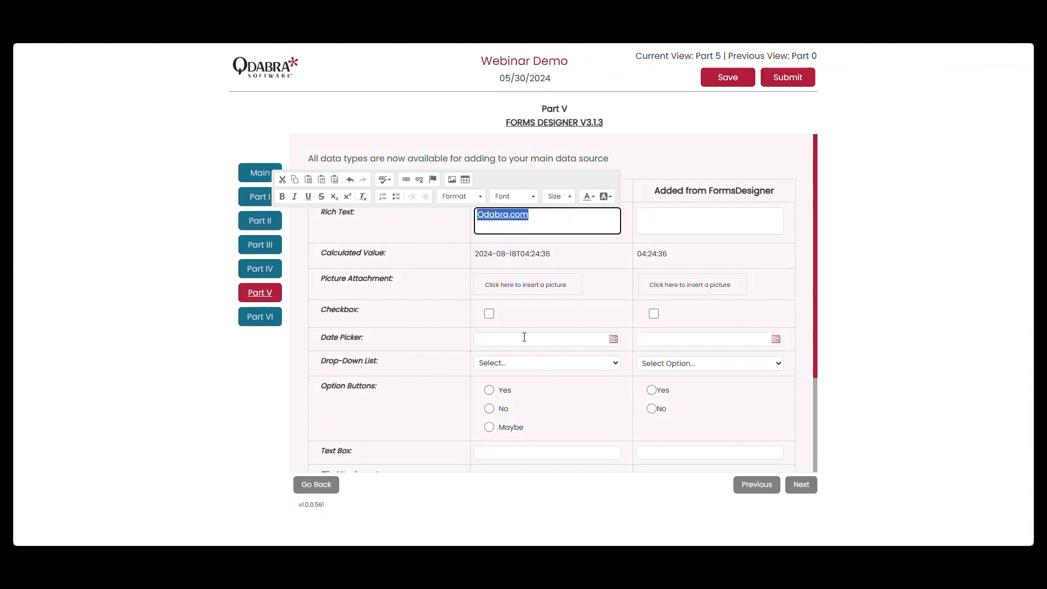
pyautogui.click(627, 252)
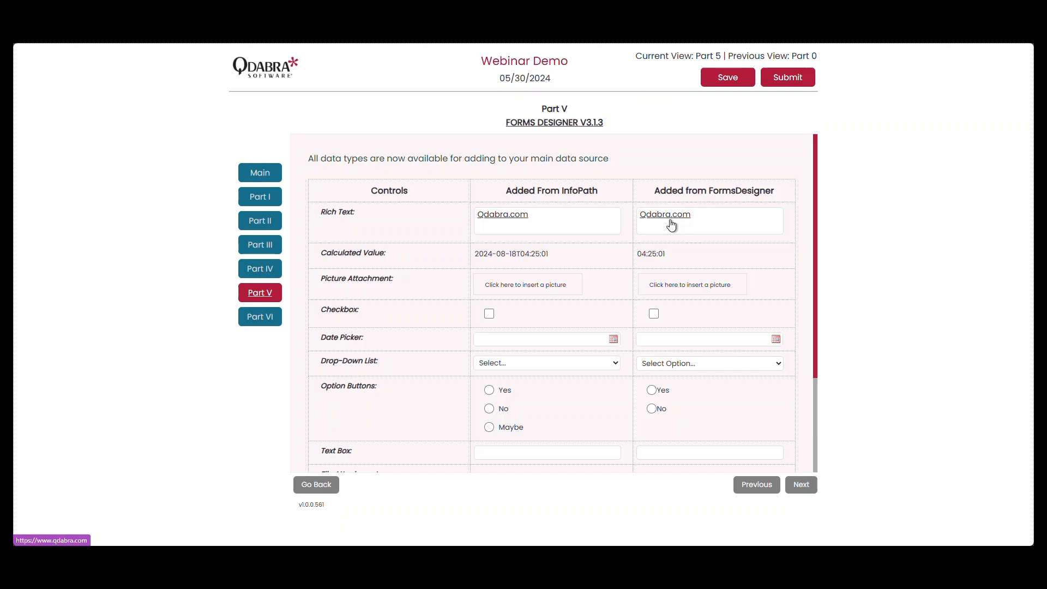
# Follow the Qdabra.com link in the FormsDesigner Rich Text field to test it, and close the opened website.
pyautogui.click(533, 218)
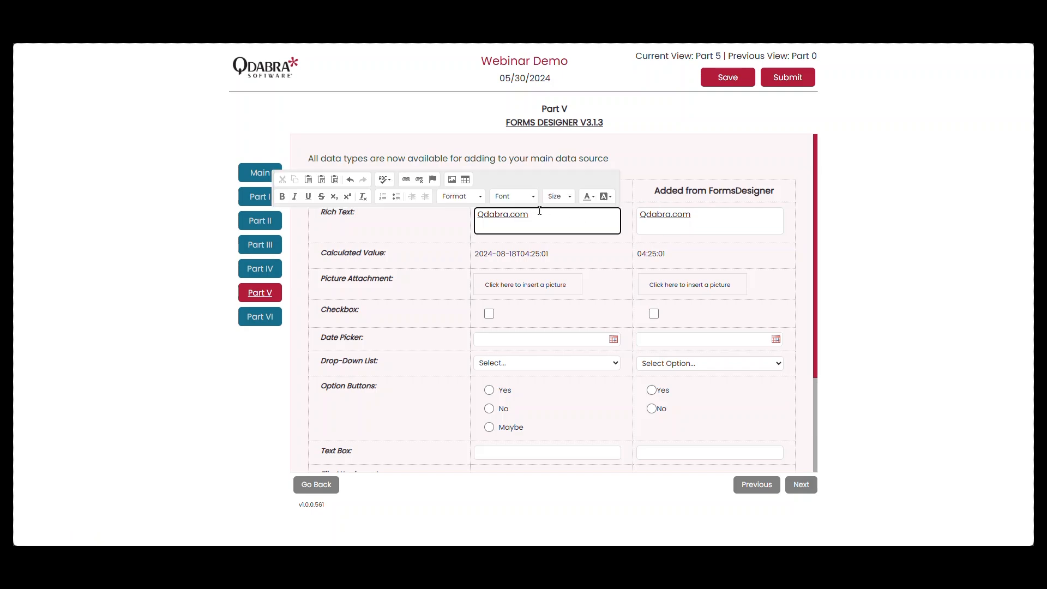
pyautogui.click(681, 223)
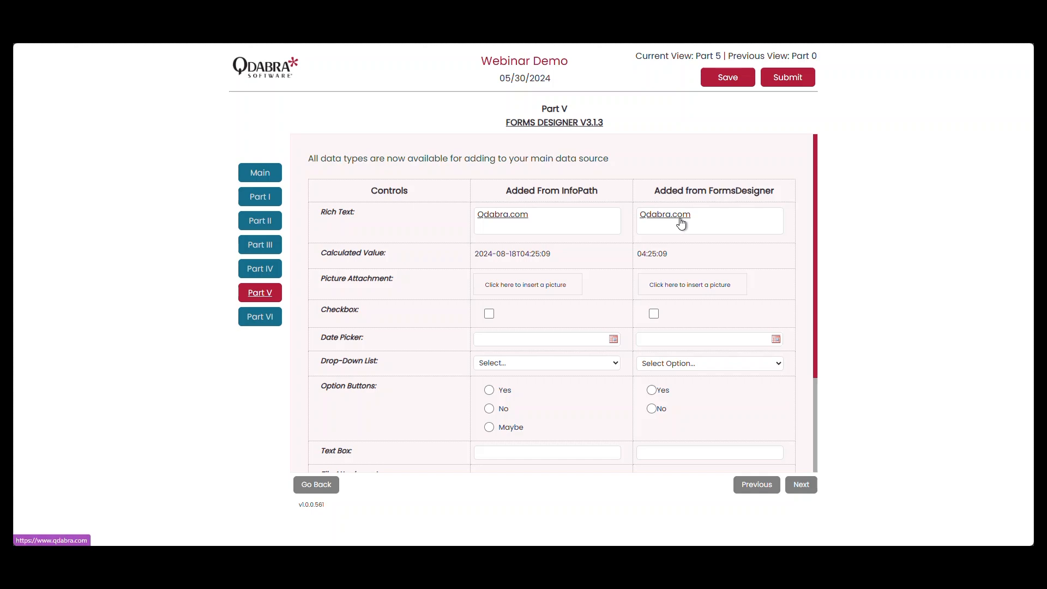
pyautogui.keyDown('ctrl'); pyautogui.click(681, 219); pyautogui.keyUp('ctrl')
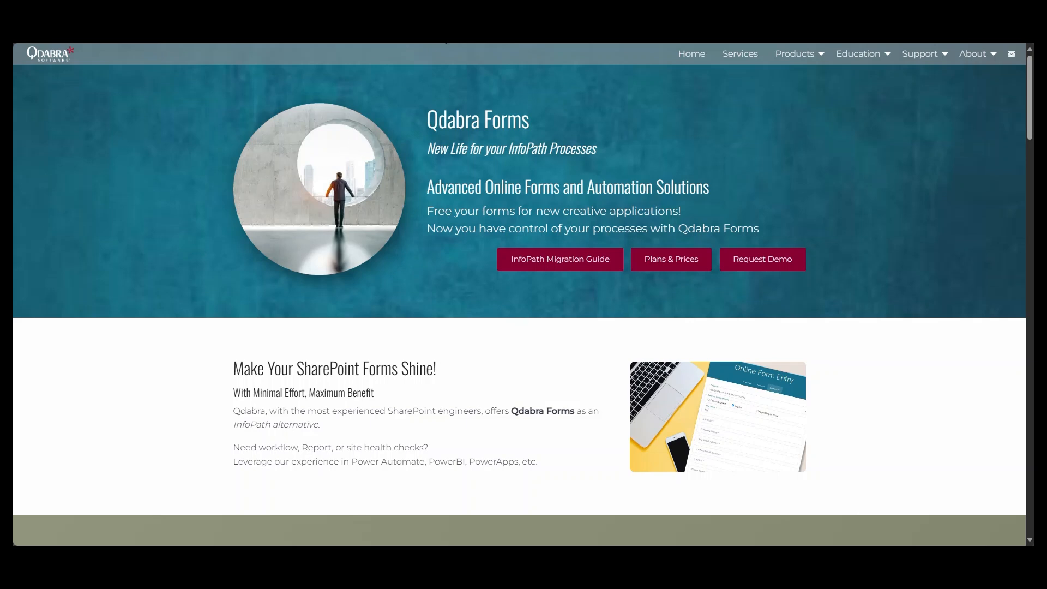
pyautogui.hotkey('ctrl', 'w')
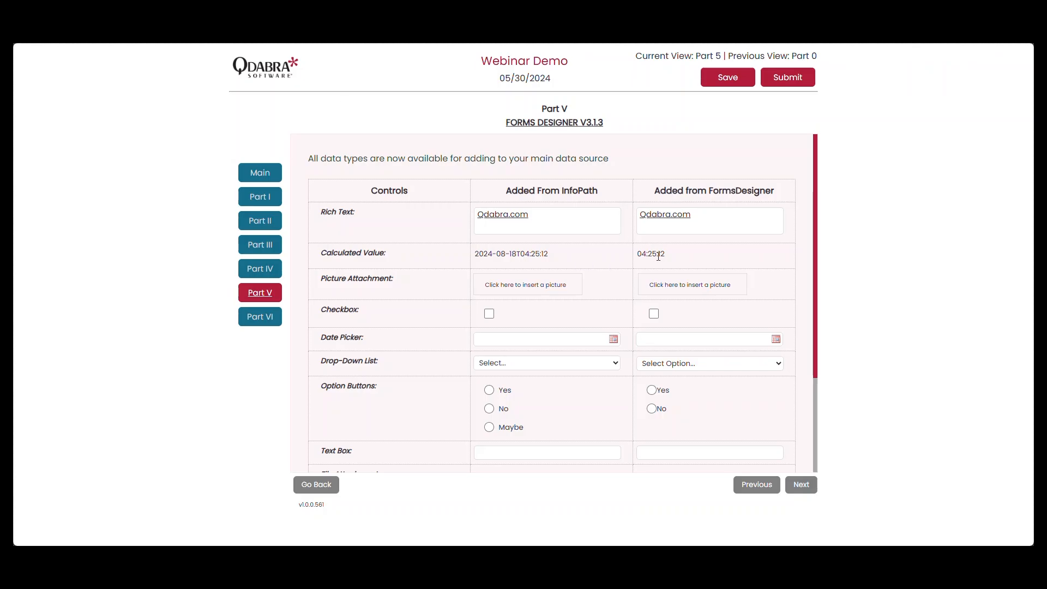
# Compare the Calculated Value outputs in the InfoPath and FormsDesigner columns.
pyautogui.moveTo(532, 256); pyautogui.dragTo(551, 259)
pyautogui.click(520, 257)
pyautogui.click(683, 249)
# Insert the picture Qdabra_New.png into the Picture Attachment control of the Added from FormsDesigner column.
pyautogui.click(706, 293)
pyautogui.click(457, 269)
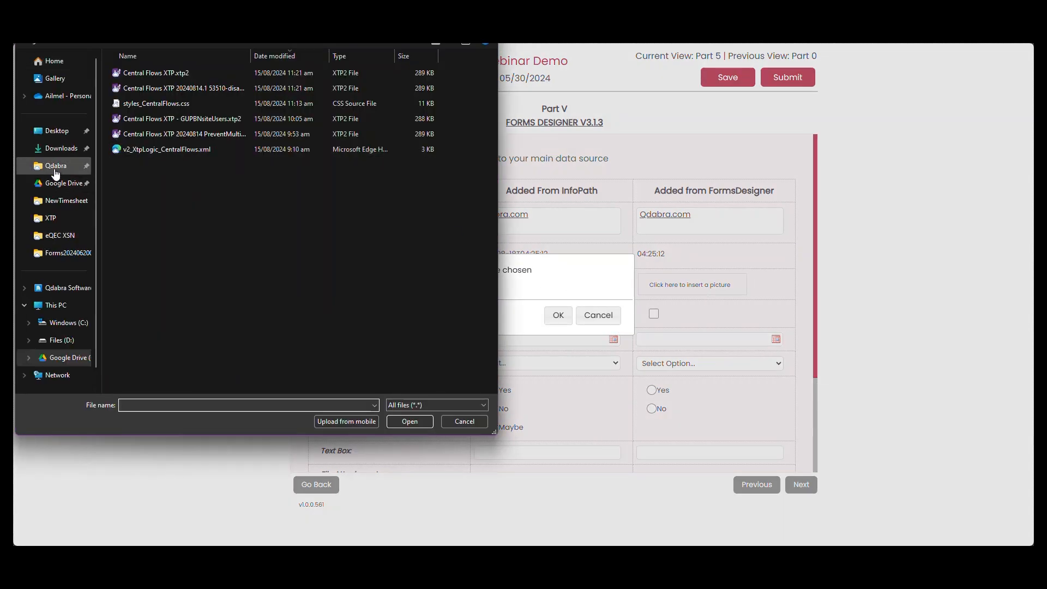
pyautogui.click(56, 165)
pyautogui.doubleClick(188, 119)
pyautogui.doubleClick(194, 123)
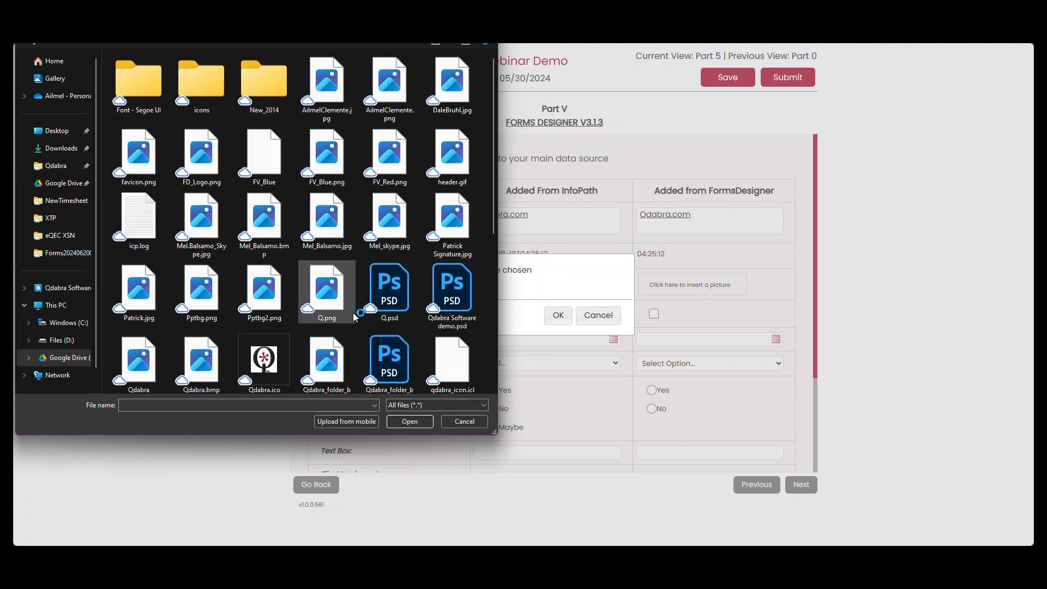
pyautogui.scroll(-3, 339, 289)
pyautogui.doubleClick(265, 281)
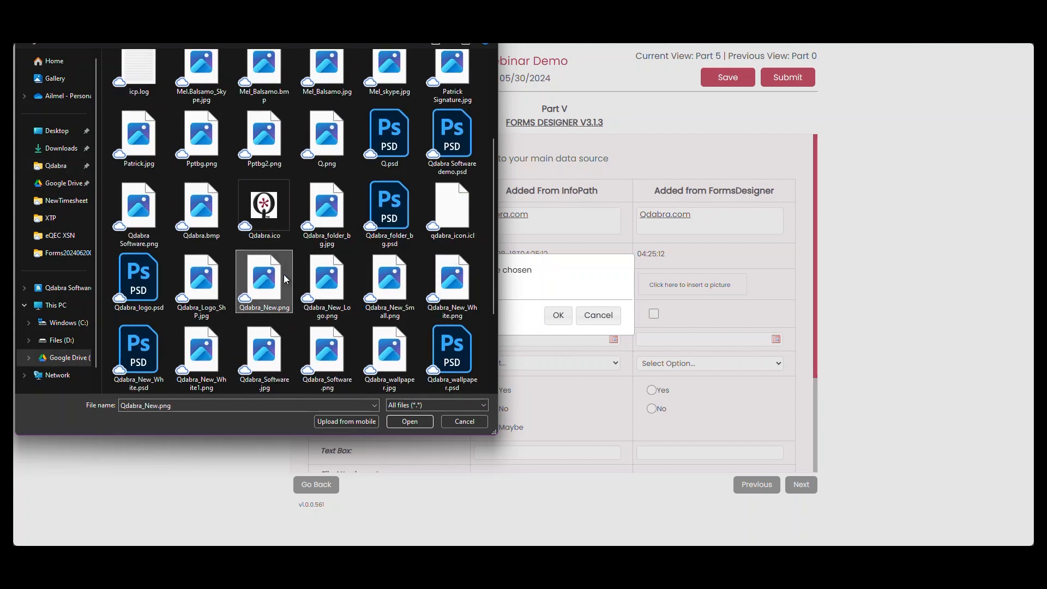
pyautogui.click(559, 315)
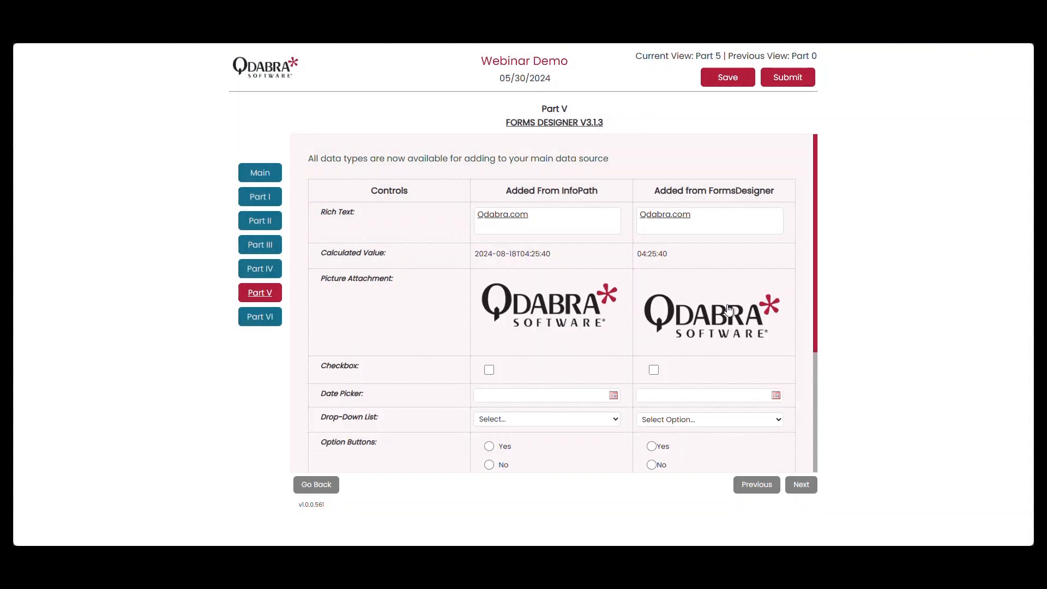
# Tick the FormsDesigner column's checkbox and set its date picker to 8/10/2024.
pyautogui.scroll(-3, 686, 326)
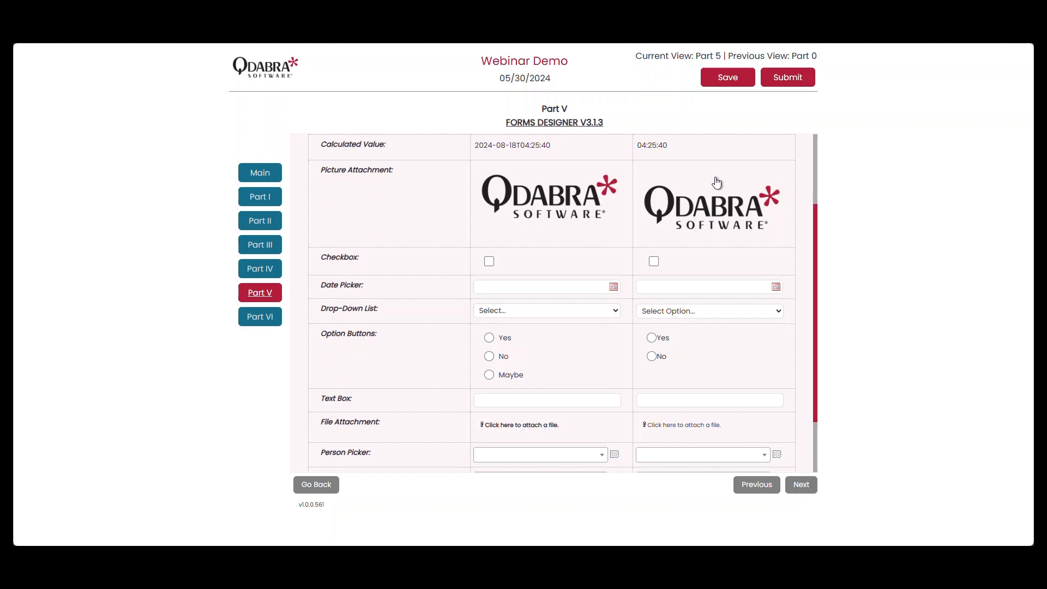
pyautogui.click(654, 262)
pyautogui.click(775, 288)
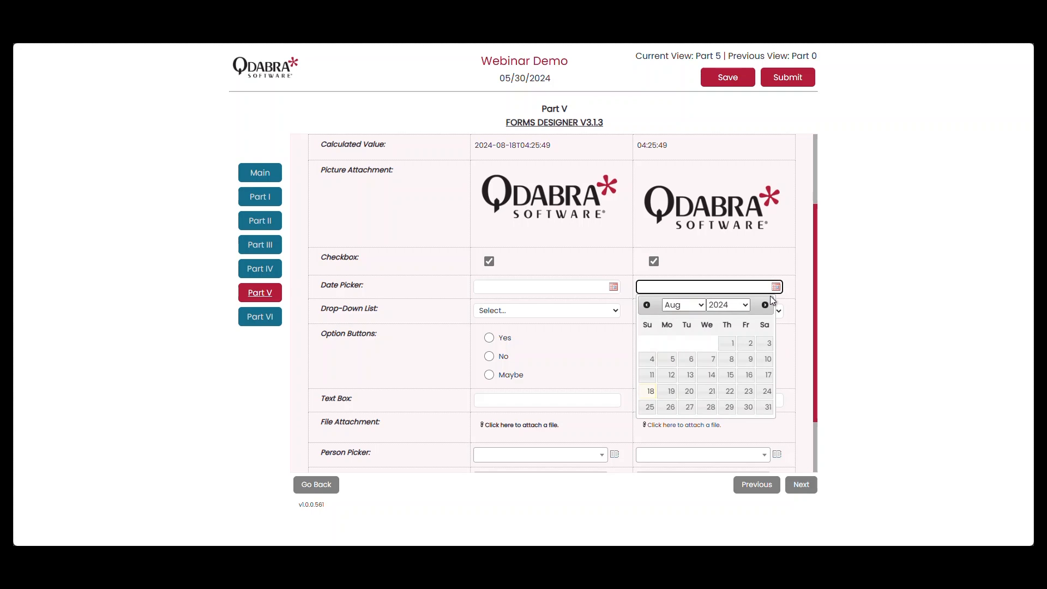
pyautogui.click(765, 361)
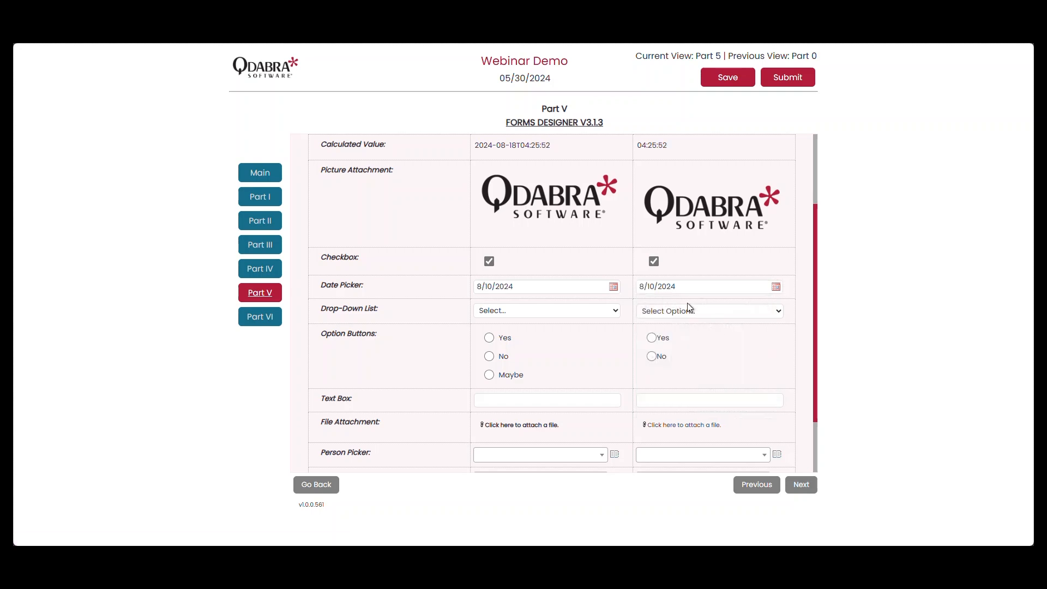
# Choose Option 2 in the FormsDesigner drop-down list and compare its choices with those of the InfoPath drop-down list.
pyautogui.click(711, 312)
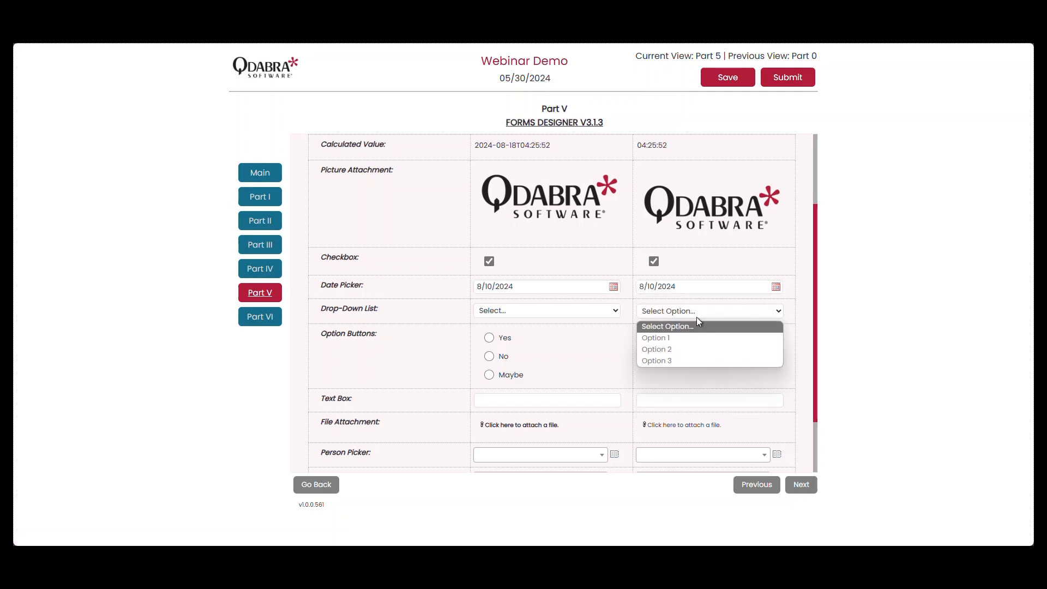
pyautogui.click(685, 349)
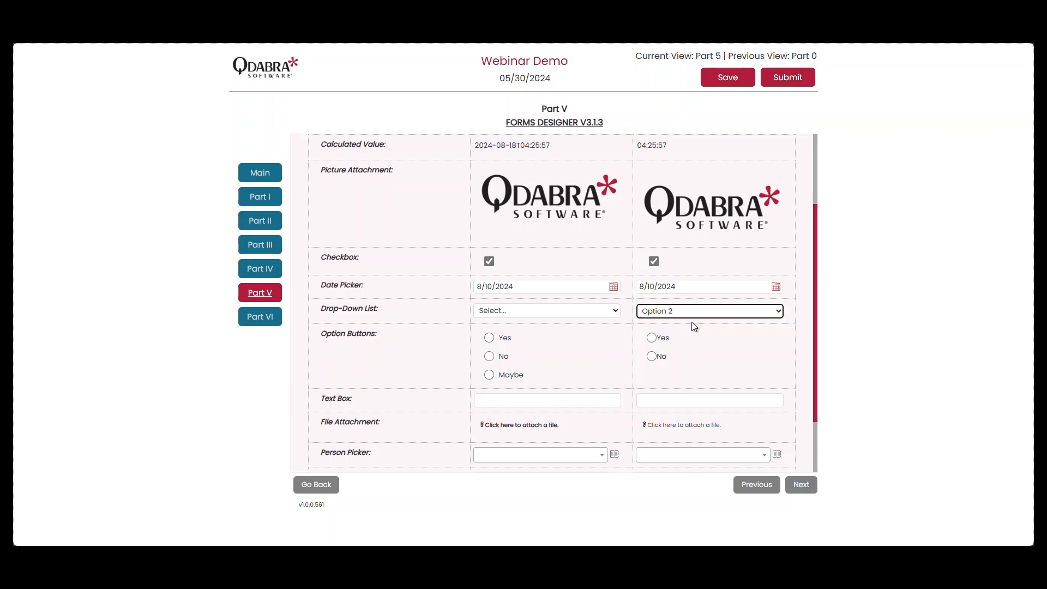
pyautogui.click(600, 312)
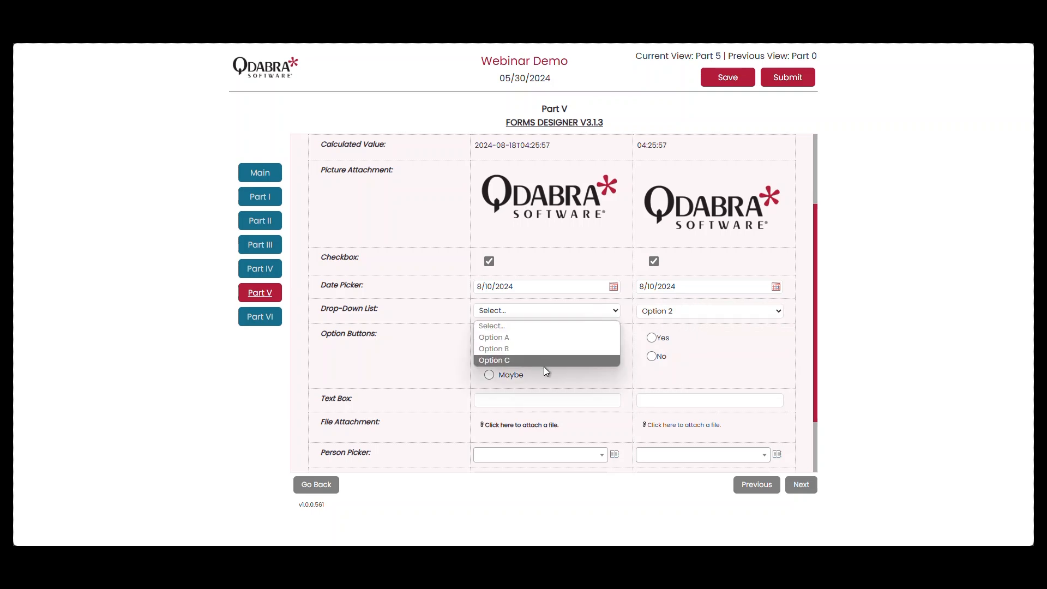
pyautogui.click(682, 312)
pyautogui.click(683, 312)
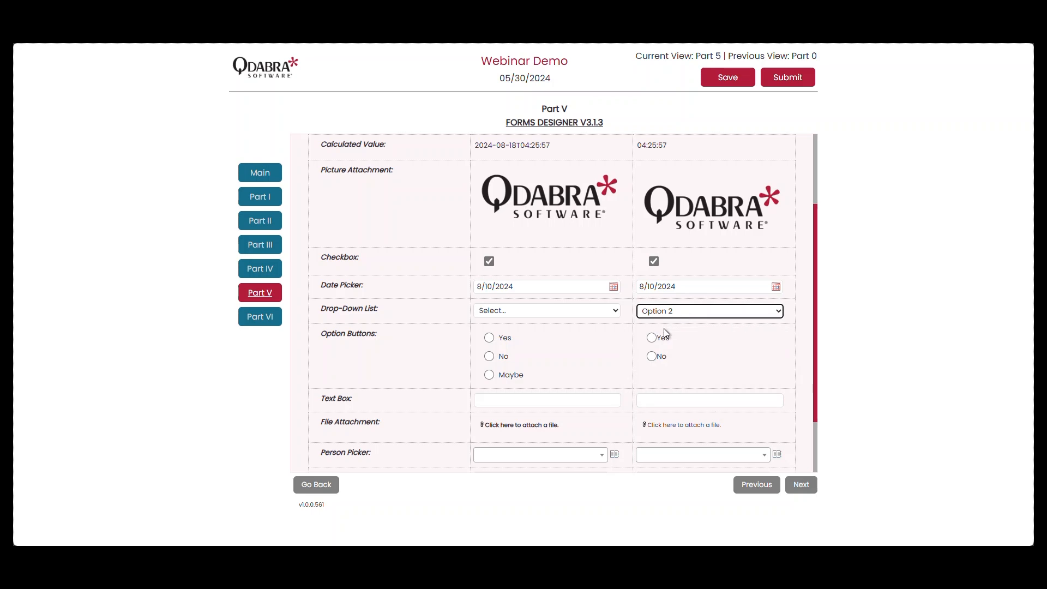
# Try Yes and settle on No in the FormsDesigner option buttons, and enter "This is a textbox" in that column's text box.
pyautogui.click(652, 339)
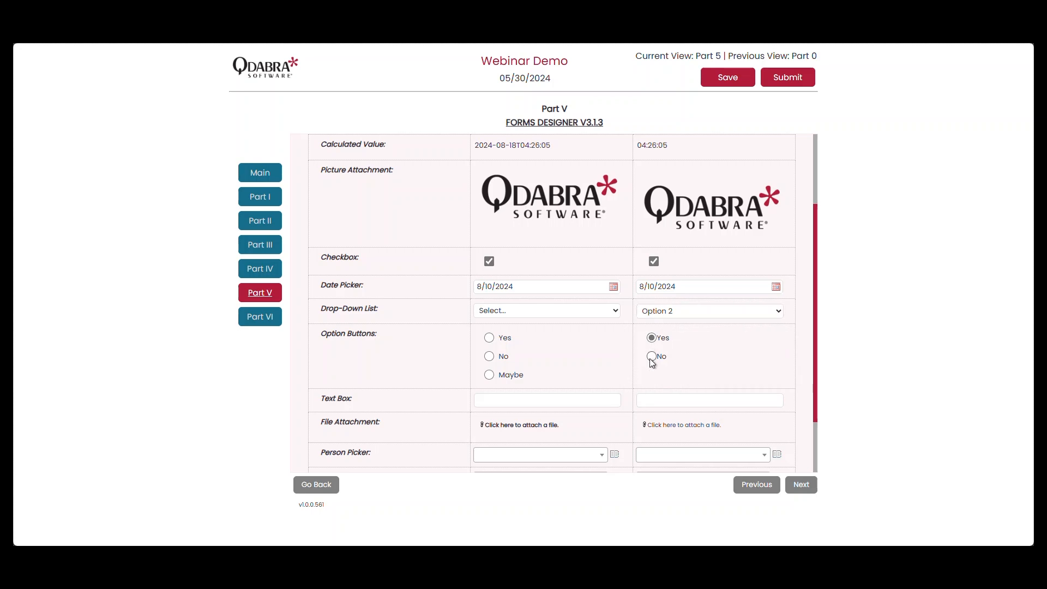
pyautogui.click(652, 338)
pyautogui.click(653, 357)
pyautogui.click(665, 401)
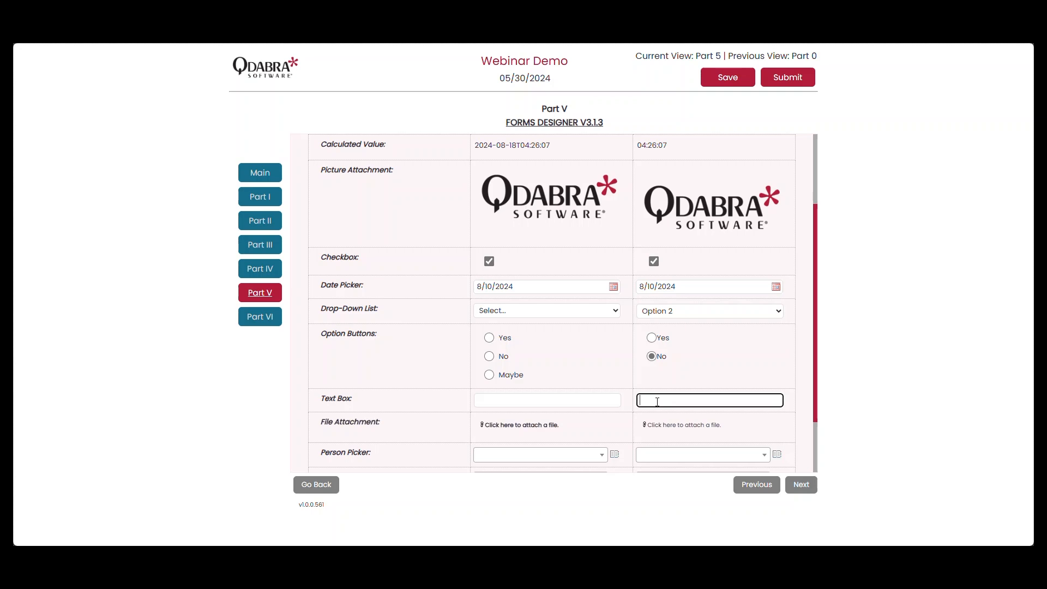
pyautogui.write('This is a textbox')
# Attach the file Central Flows XTP.xtp2 from the XTP folder to the FormsDesigner column's File Attachment control.
pyautogui.scroll(-2, 657, 402)
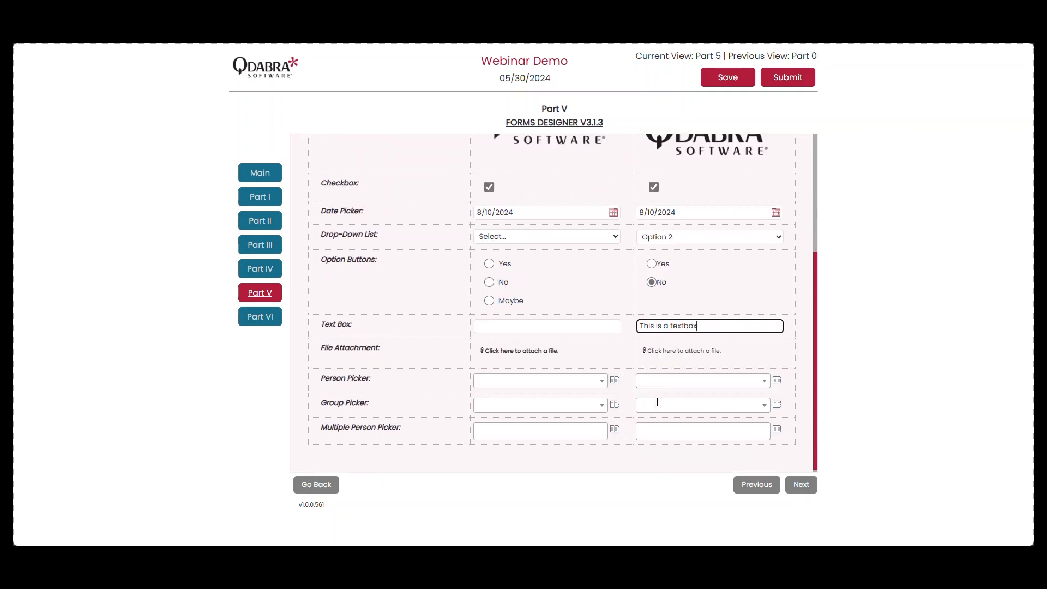
pyautogui.click(673, 350)
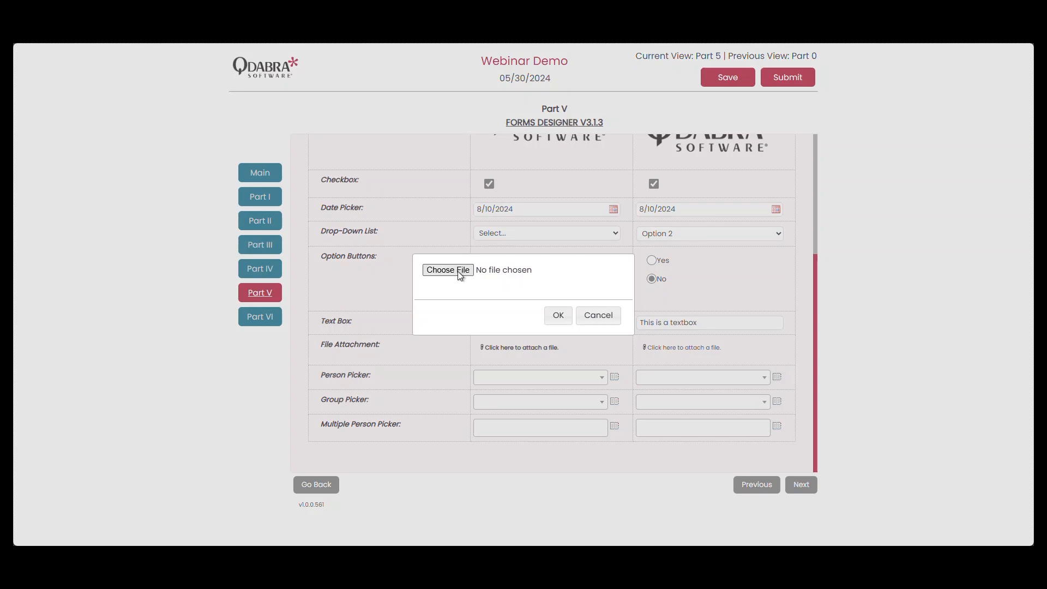
pyautogui.click(448, 271)
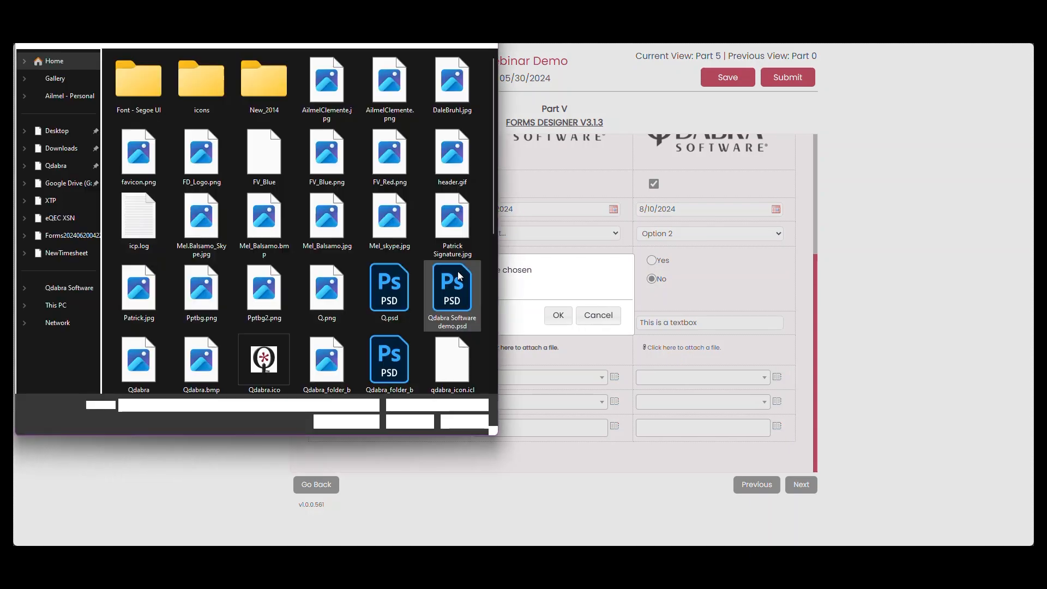
pyautogui.click(67, 208)
pyautogui.doubleClick(195, 76)
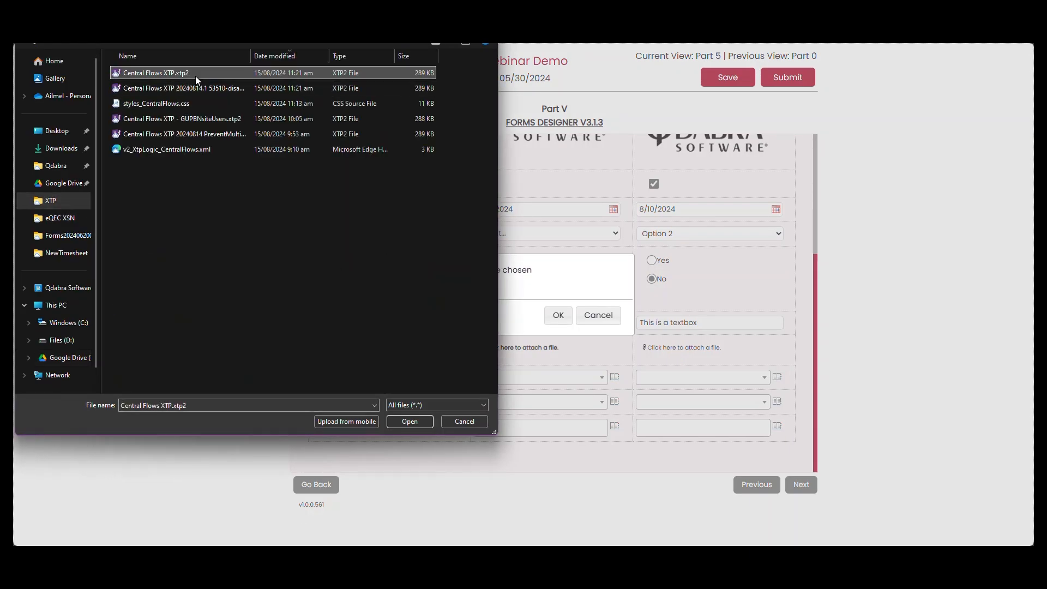
pyautogui.click(558, 315)
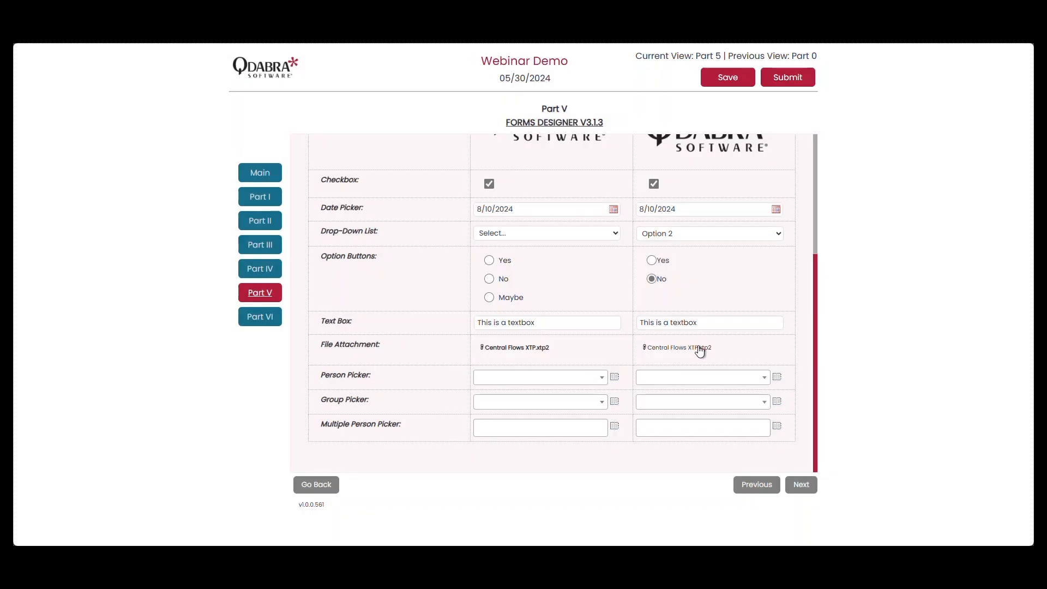
# Search for a user by first name and assign that person to the FormsDesigner column's Person Picker.
pyautogui.click(777, 378)
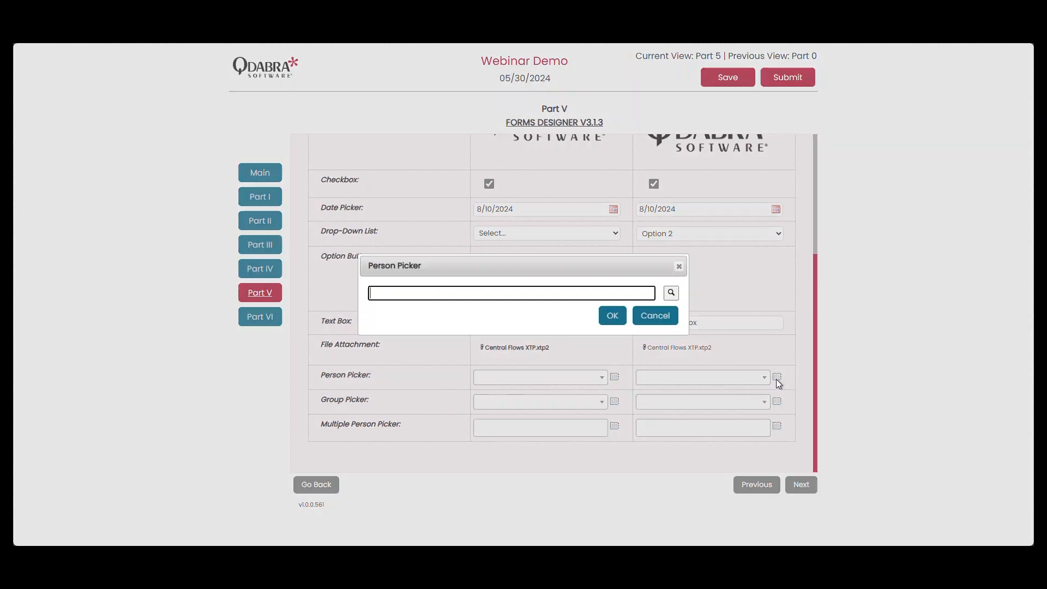
pyautogui.write('ailmel')
pyautogui.press('Tab')
pyautogui.press('Return')
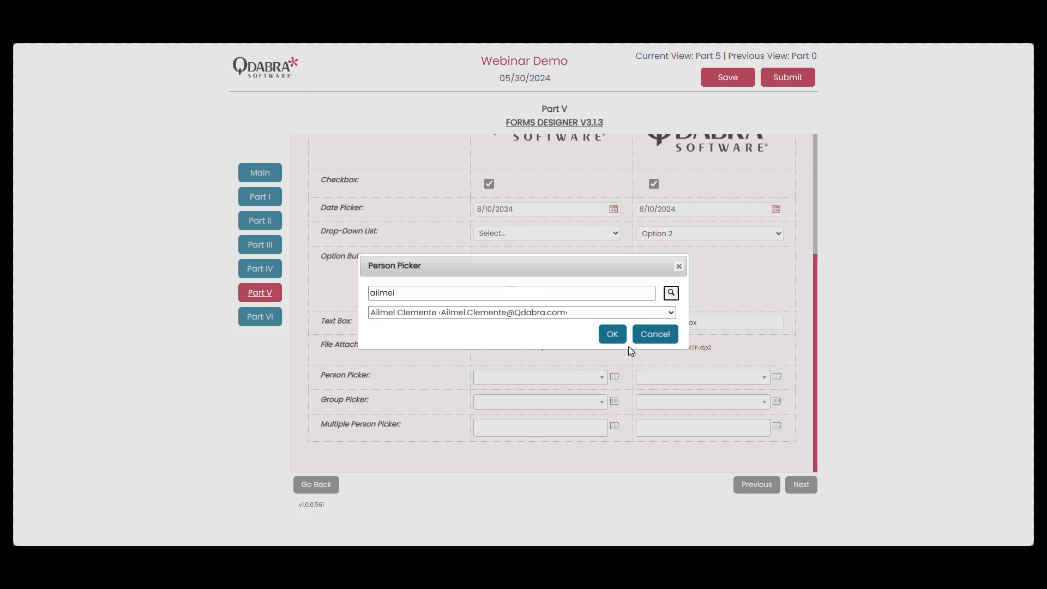
pyautogui.click(620, 340)
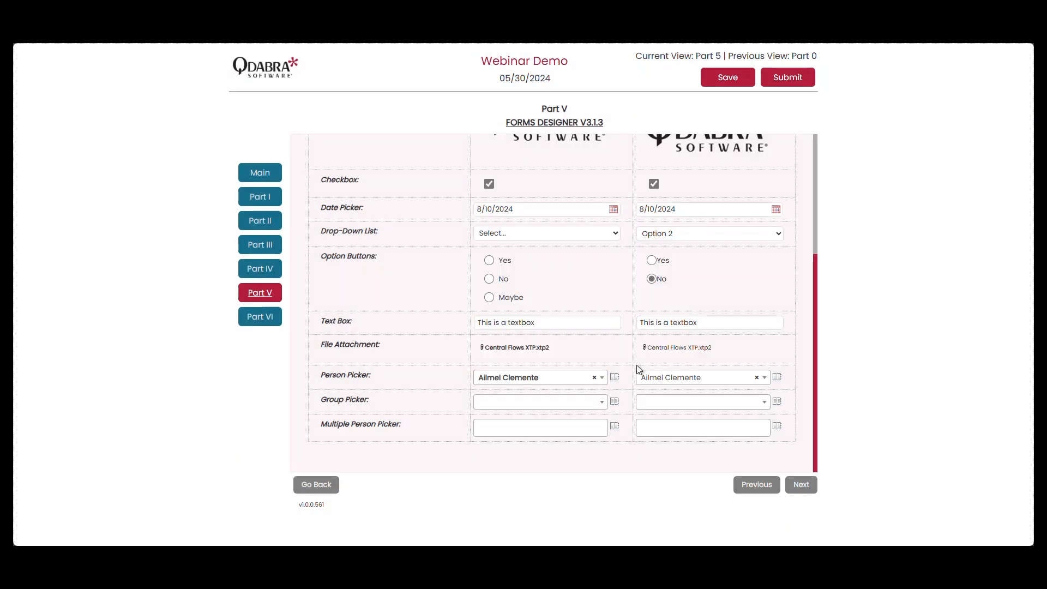
# Search for "core" in the FormsDesigner column's Group Picker and assign the group Core365.
pyautogui.click(777, 402)
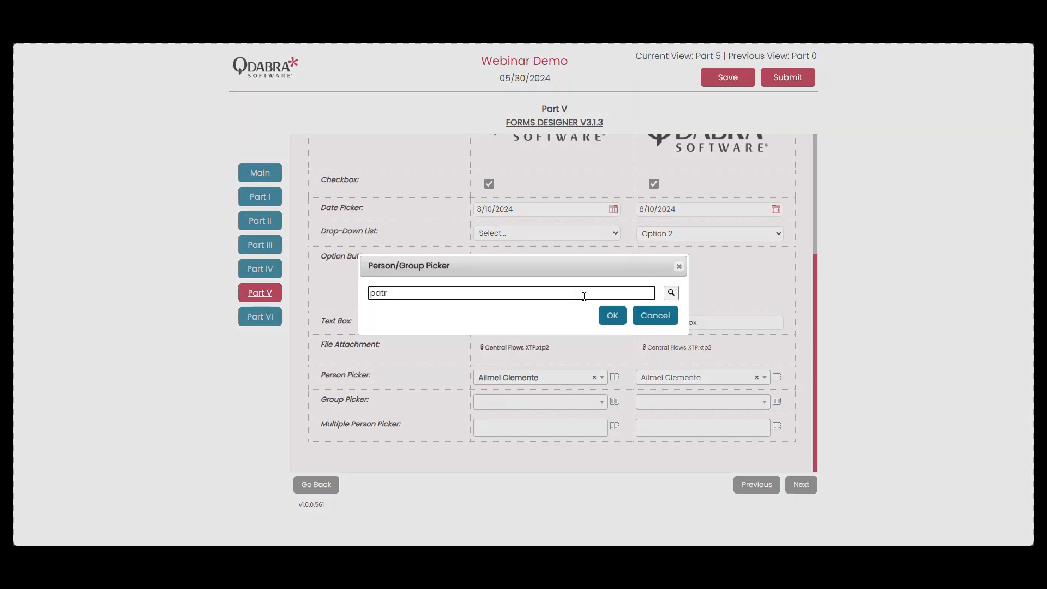
pyautogui.write('pa')
pyautogui.press('BackSpace')
pyautogui.press('BackSpace')
pyautogui.write('core')
pyautogui.press('Tab')
pyautogui.press('Return')
pyautogui.click(545, 312)
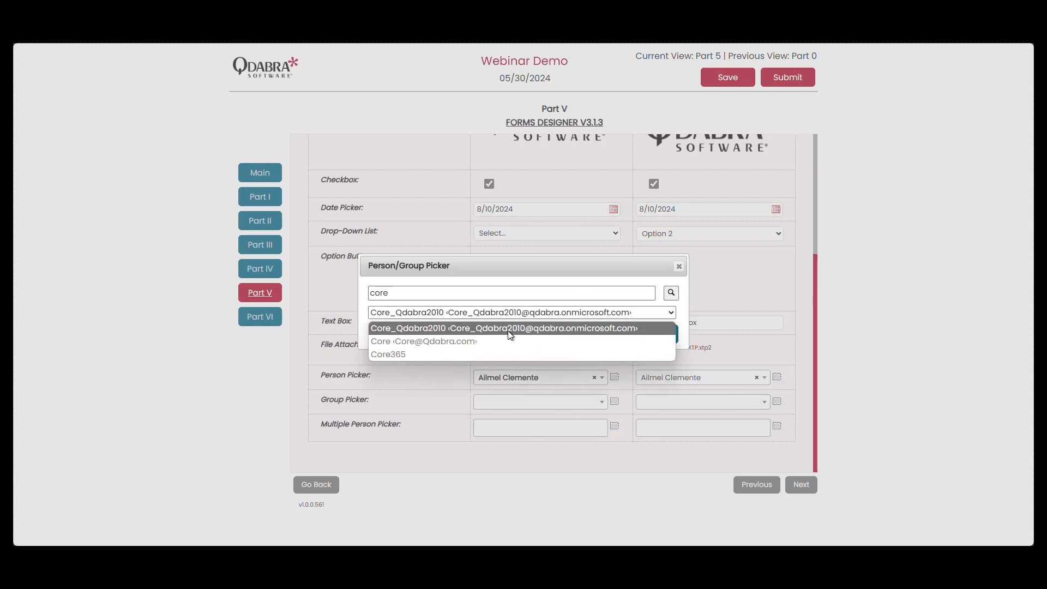
pyautogui.click(473, 353)
pyautogui.click(612, 334)
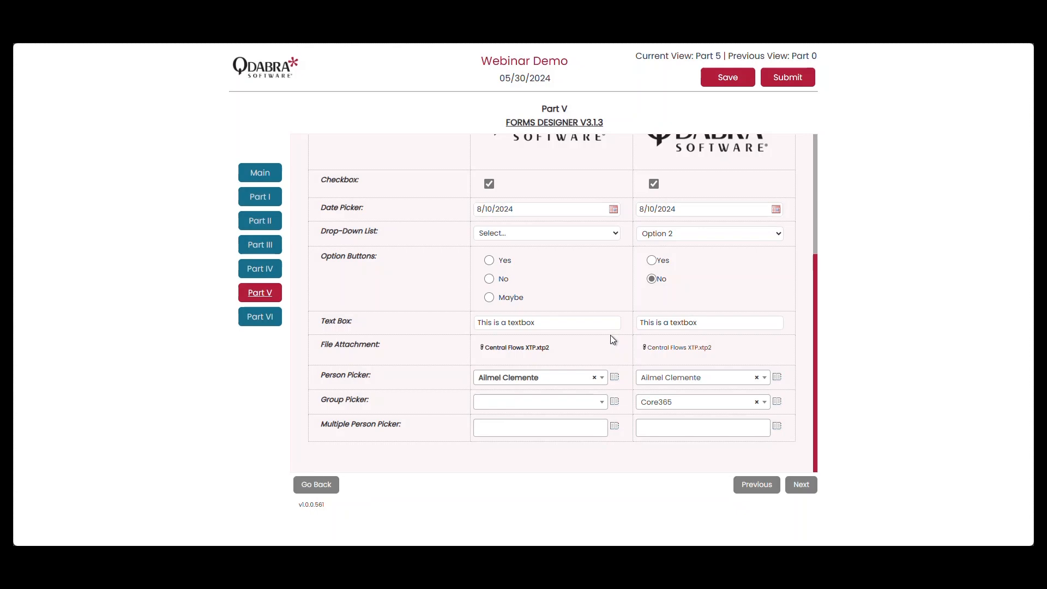
# Search for two users by first name and add both to the FormsDesigner column's Multiple Person Picker.
pyautogui.click(777, 427)
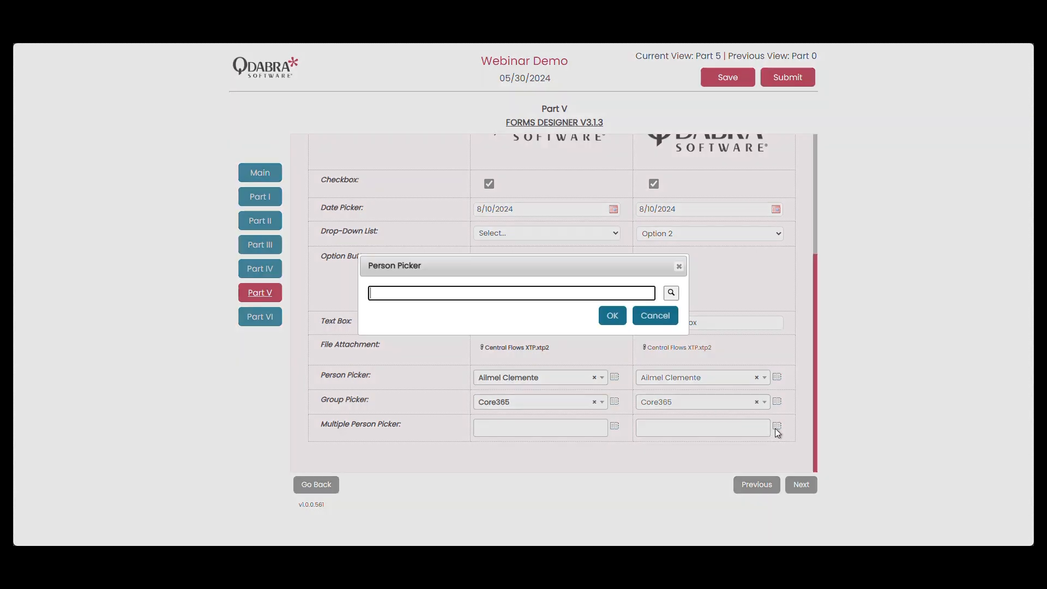
pyautogui.write('patrick')
pyautogui.press('Return')
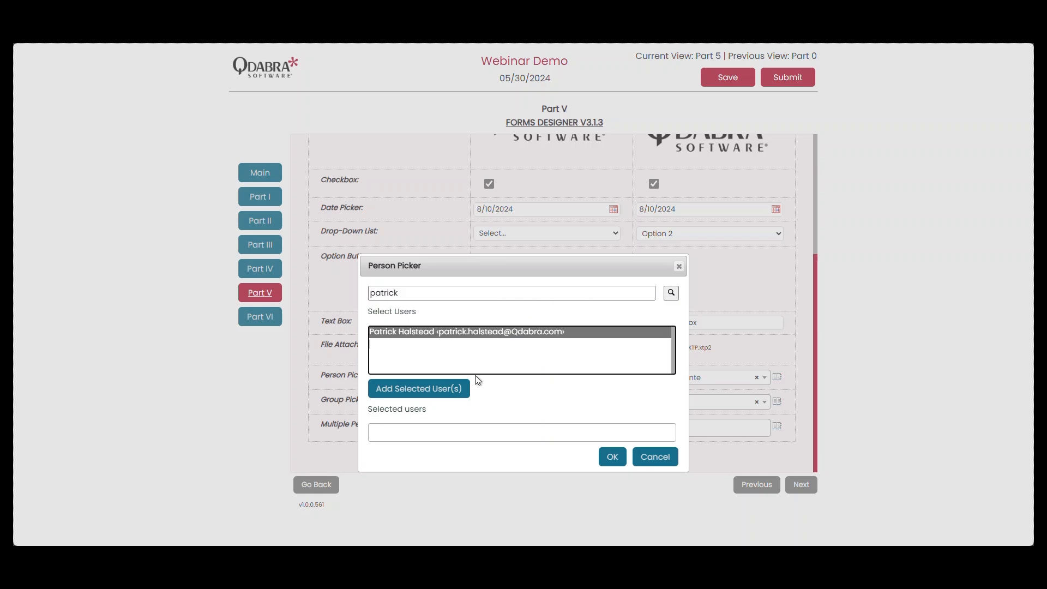
pyautogui.click(461, 388)
pyautogui.doubleClick(478, 291)
pyautogui.write('a')
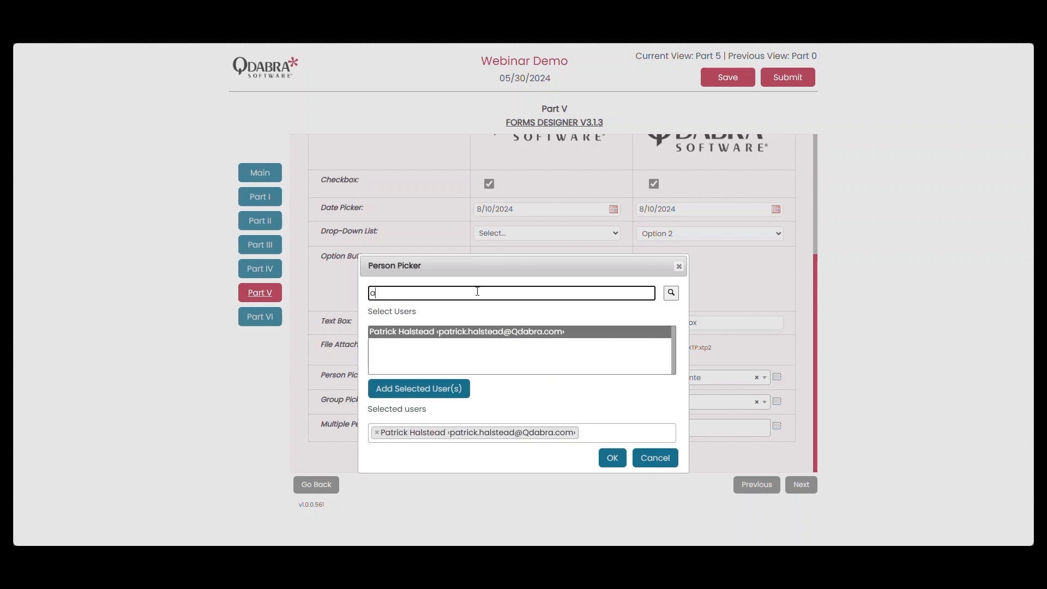
pyautogui.write('ilmel')
pyautogui.press('Return')
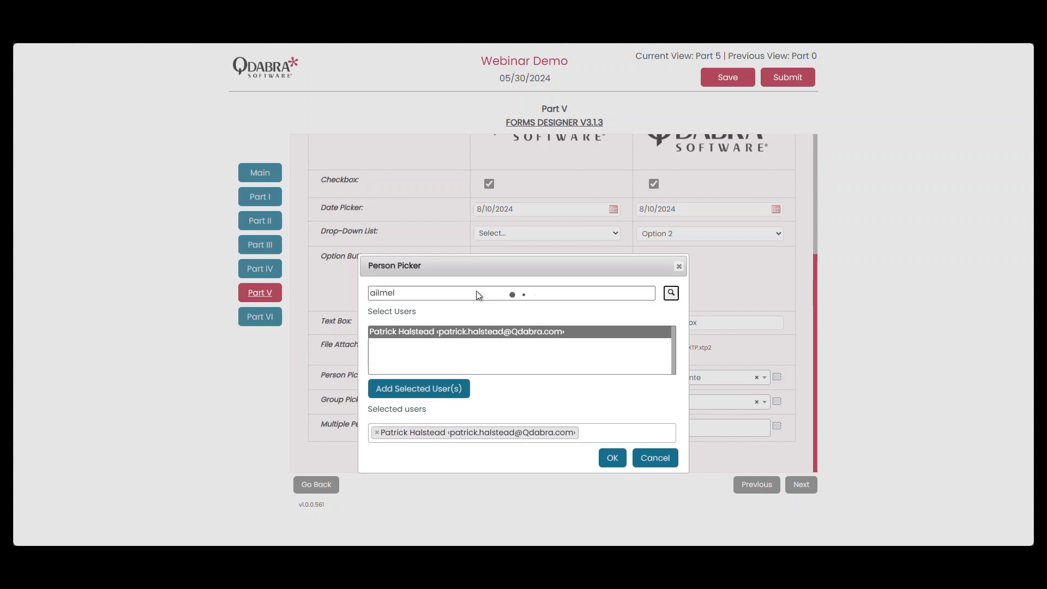
pyautogui.click(451, 364)
pyautogui.click(452, 389)
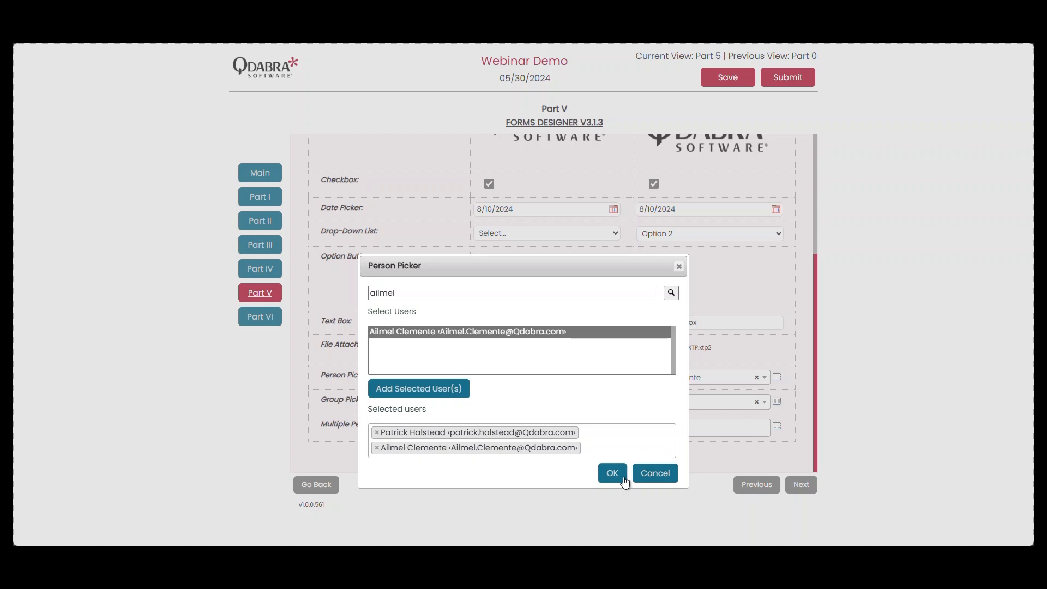
pyautogui.click(612, 457)
# Check the Multiple Person Picker's list of choices and compare the InfoPath and FormsDesigner columns throughout Part V.
pyautogui.scroll(-1, 735, 417)
pyautogui.scroll(2, 735, 414)
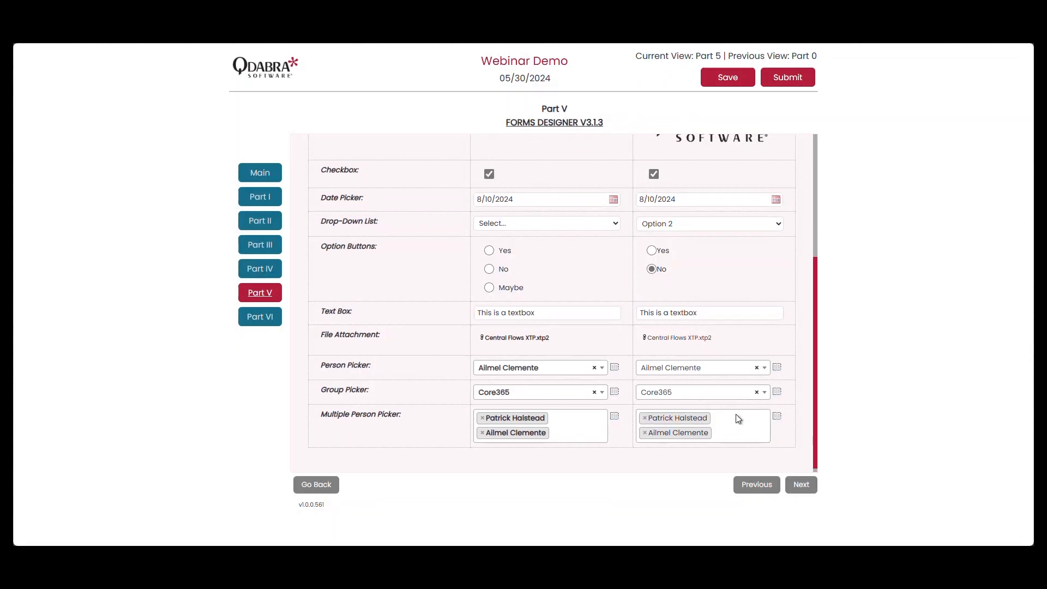
pyautogui.scroll(-2, 735, 415)
pyautogui.click(738, 416)
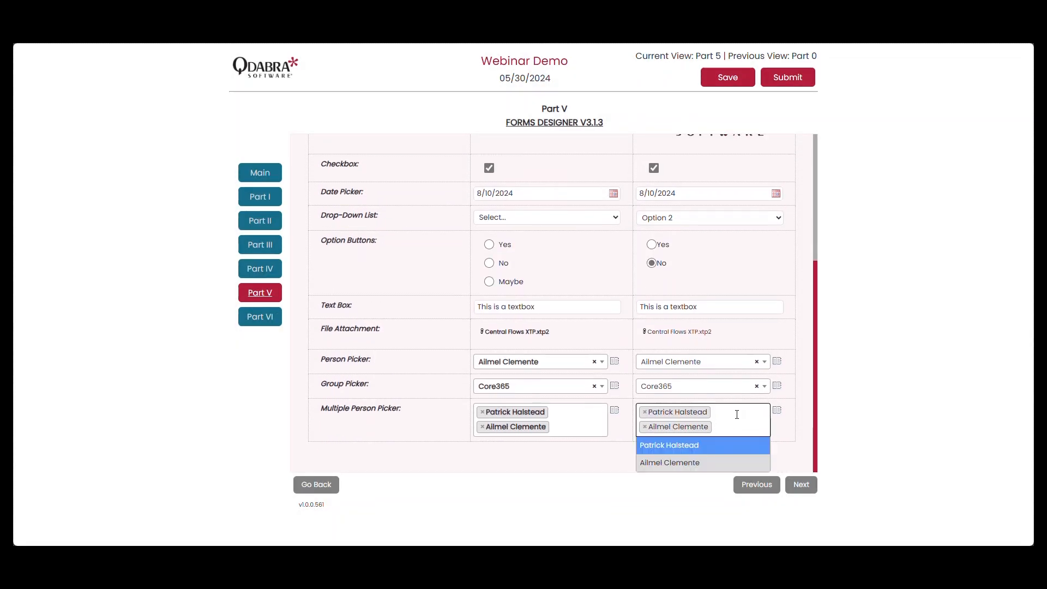
pyautogui.click(791, 442)
pyautogui.scroll(3, 790, 443)
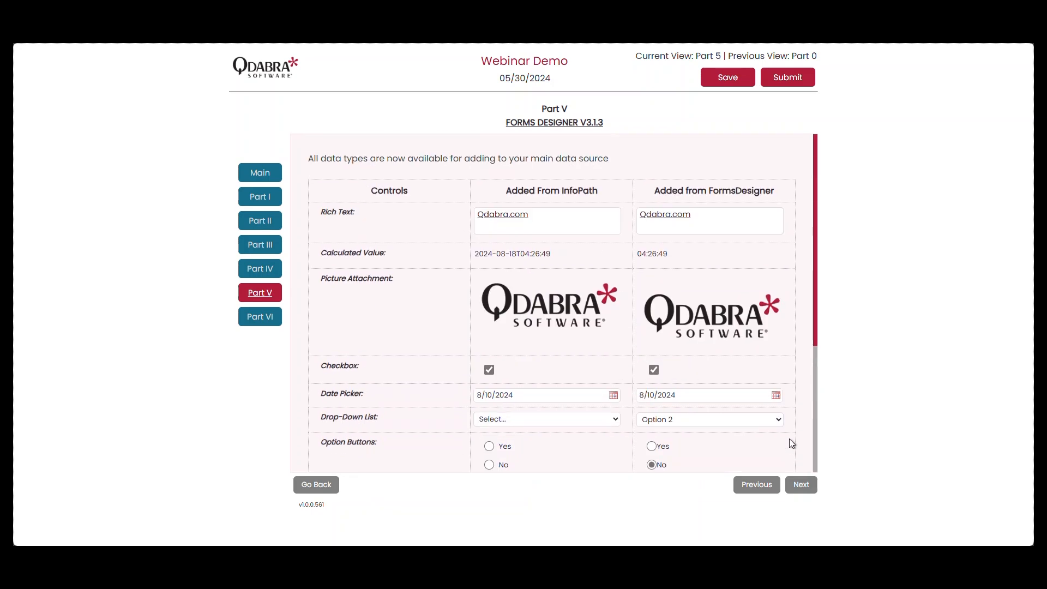
pyautogui.scroll(-3, 790, 438)
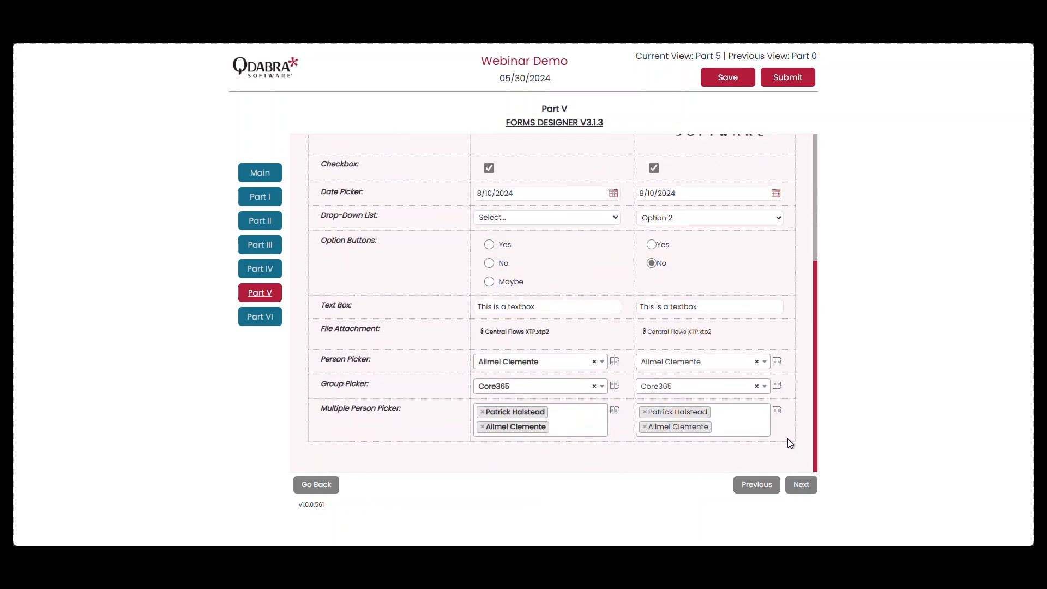
# Go to Part VI, read the /timeout parameter description, and retrieve the groups without a timeout.
pyautogui.click(261, 317)
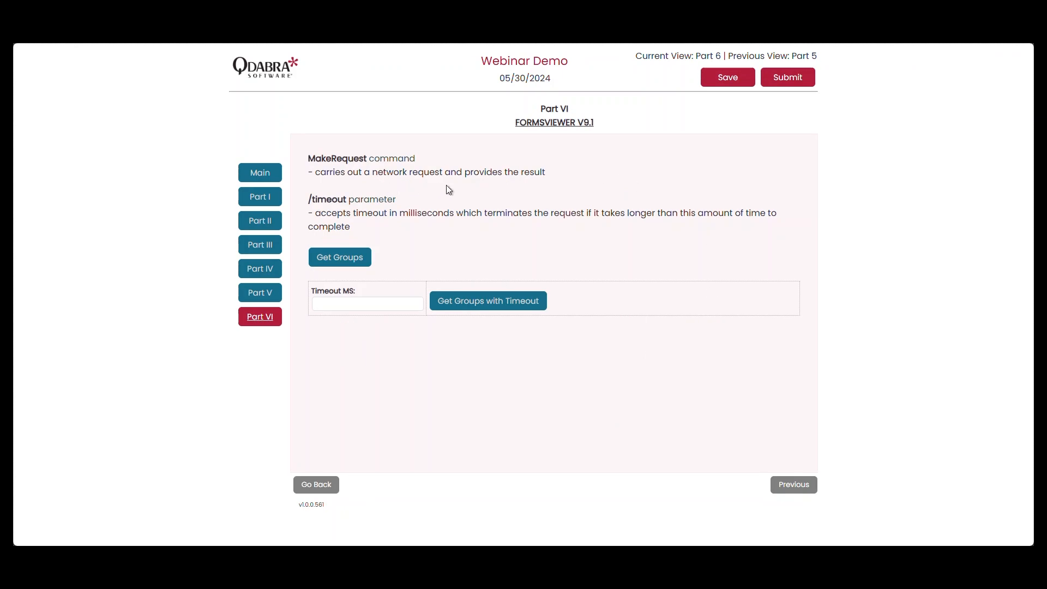
pyautogui.moveTo(348, 201); pyautogui.dragTo(310, 201)
pyautogui.click(356, 212)
pyautogui.click(364, 258)
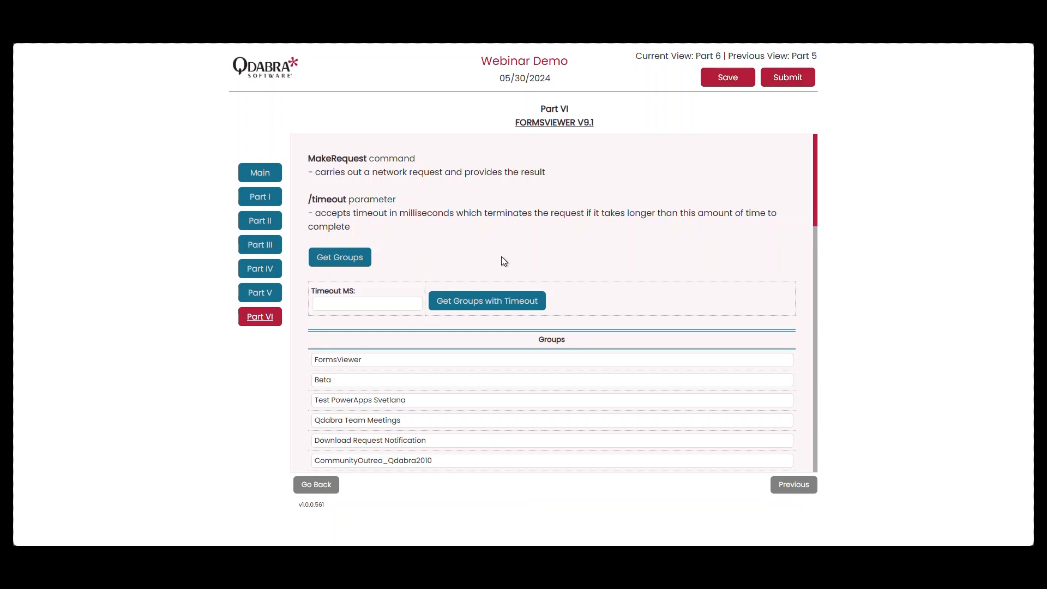
pyautogui.scroll(-9, 634, 325)
pyautogui.scroll(10, 635, 324)
# Set the timeout to 1 ms, request the groups with that timeout, and dismiss the resulting dialog.
pyautogui.click(386, 307)
pyautogui.write('1')
pyautogui.click(405, 320)
pyautogui.click(514, 310)
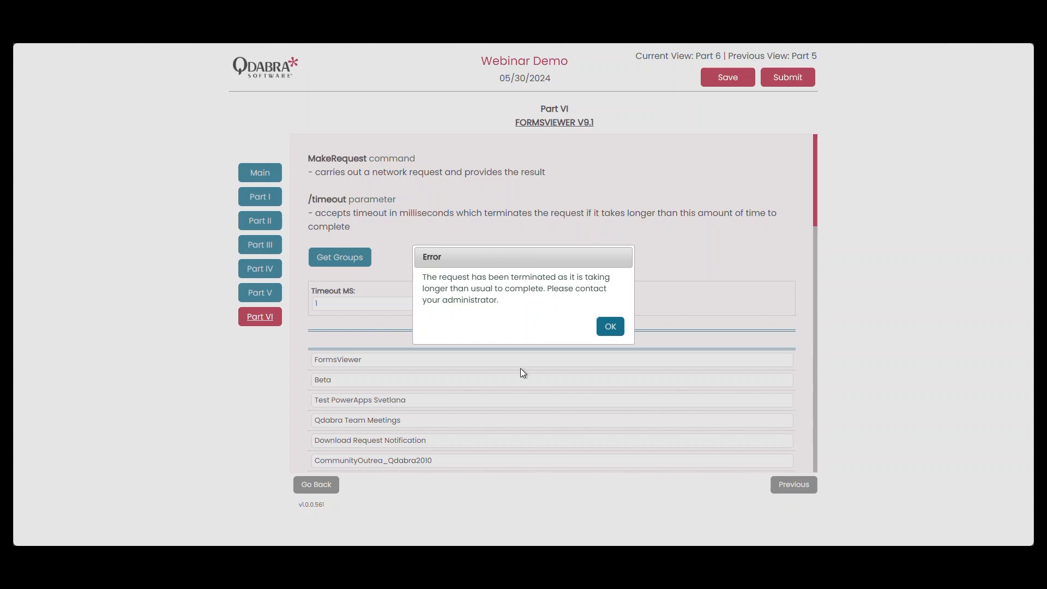
pyautogui.click(607, 330)
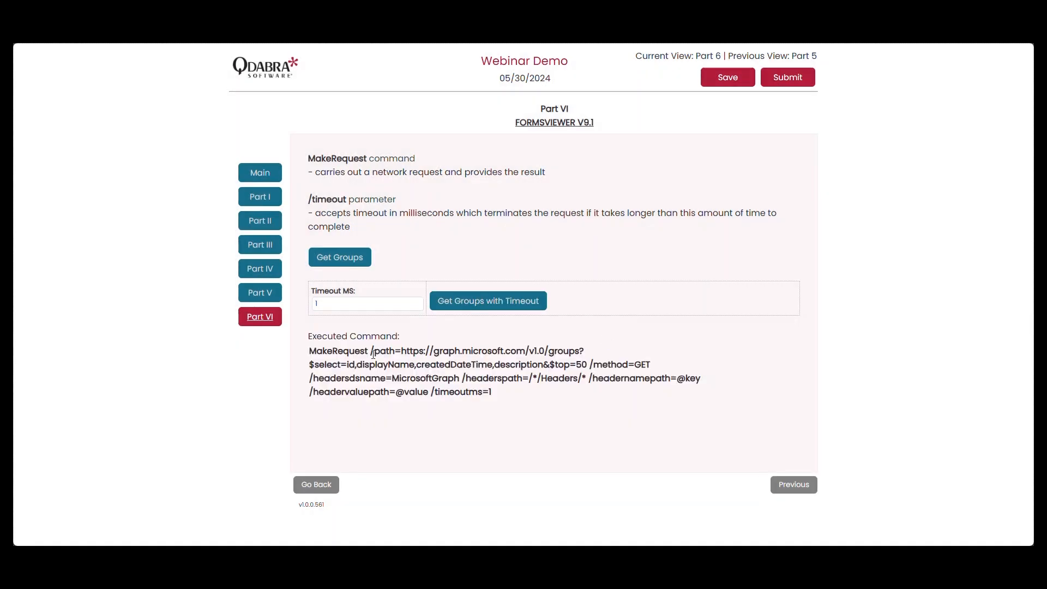
# Examine the executed MakeRequest command's Graph path, selected fields, top limit and timeoutms parameter.
pyautogui.moveTo(375, 355); pyautogui.dragTo(521, 352)
pyautogui.click(403, 353)
pyautogui.click(533, 353)
pyautogui.doubleClick(562, 354)
pyautogui.click(418, 376)
pyautogui.moveTo(572, 366); pyautogui.dragTo(587, 366)
pyautogui.click(620, 375)
pyautogui.moveTo(429, 393); pyautogui.dragTo(472, 394)
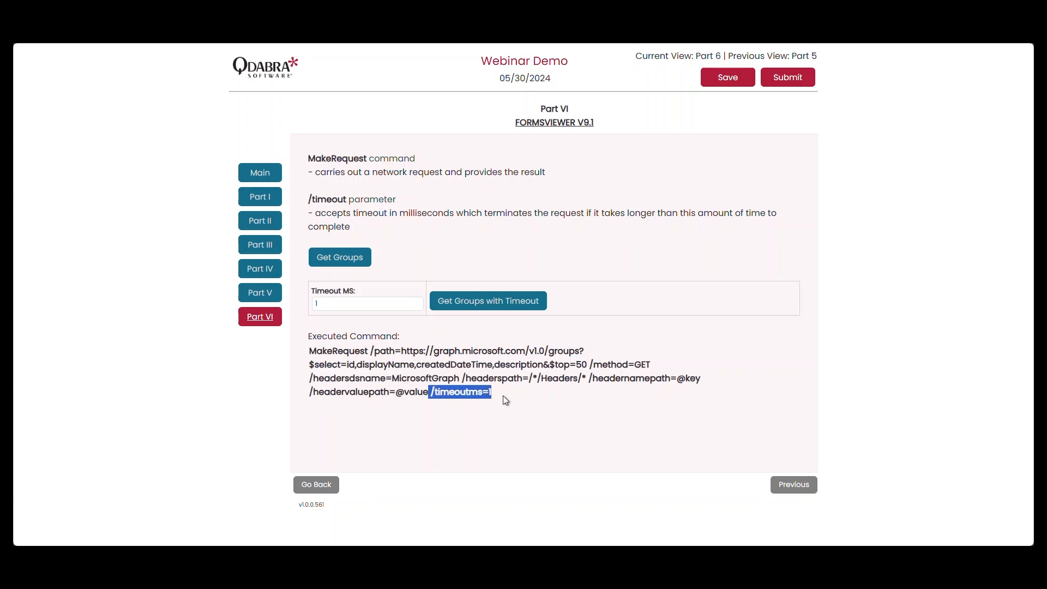
pyautogui.click(486, 395)
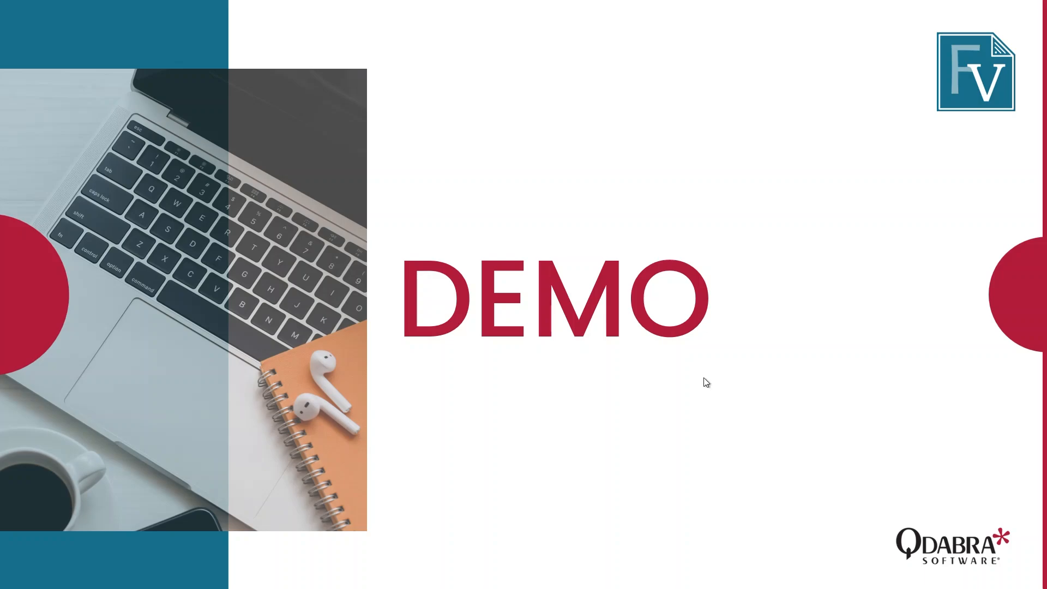
pyautogui.click(704, 378)
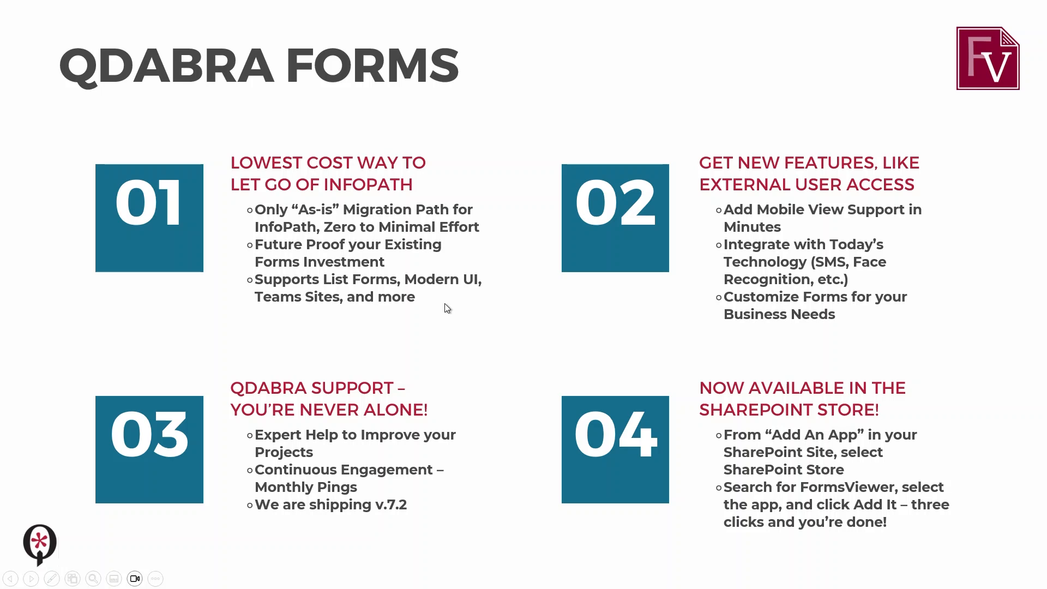
pyautogui.click(500, 318)
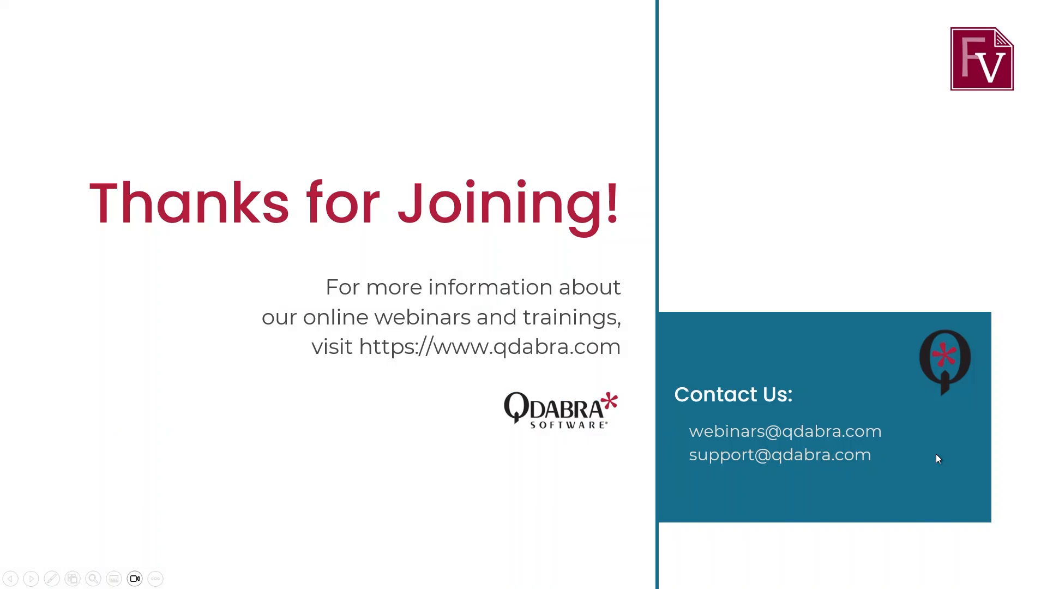